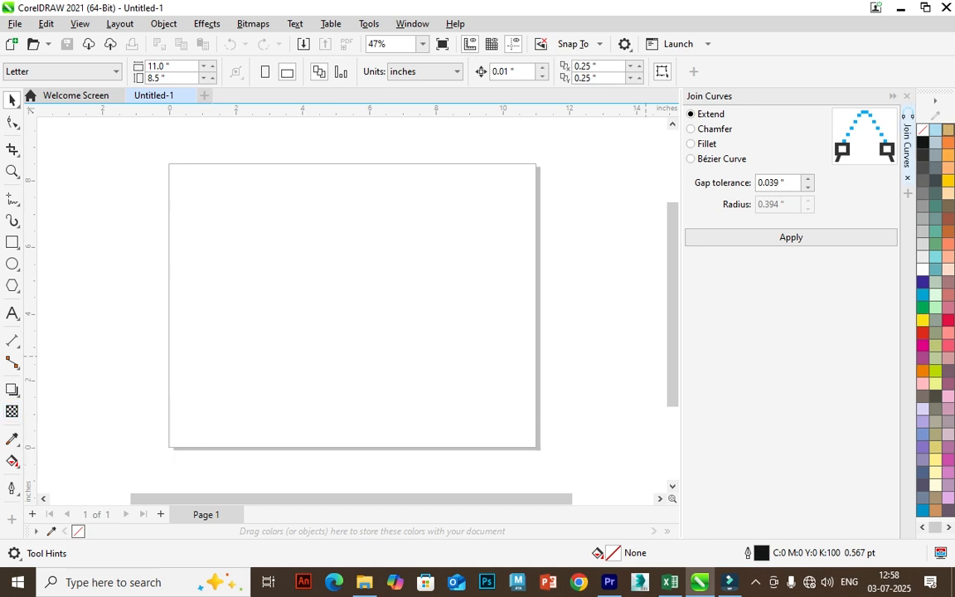
Close the Join Curves docker, then draw a cyan-filled rectangle about 11.24 by 8.74 inches covering the page
click(906, 95)
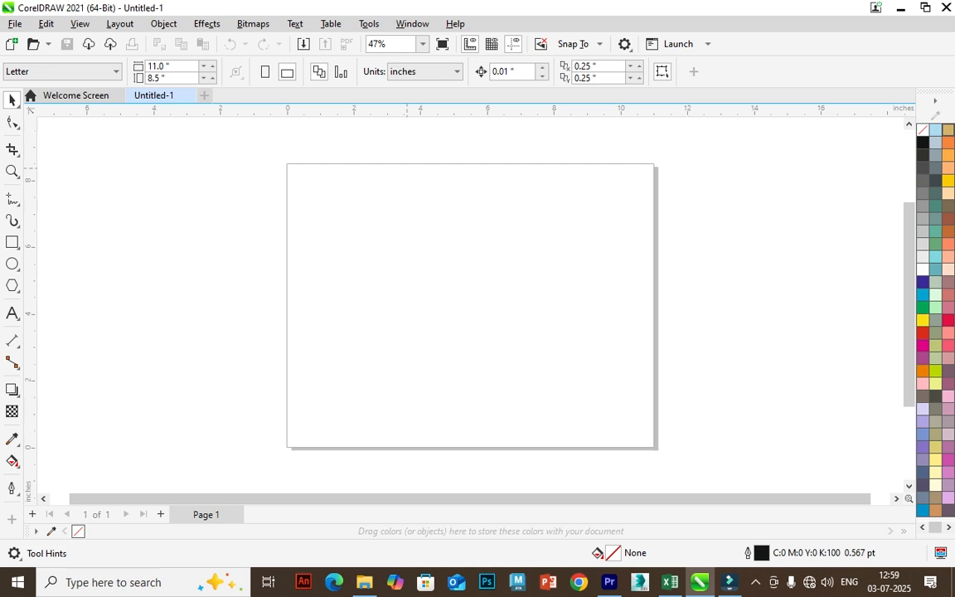
click(13, 242)
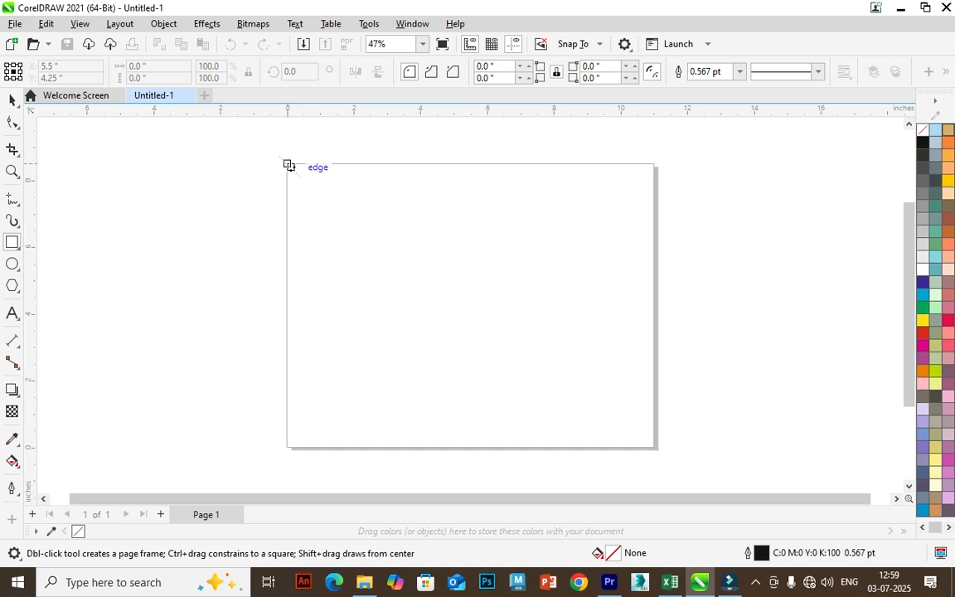
drag(286, 161, 660, 453)
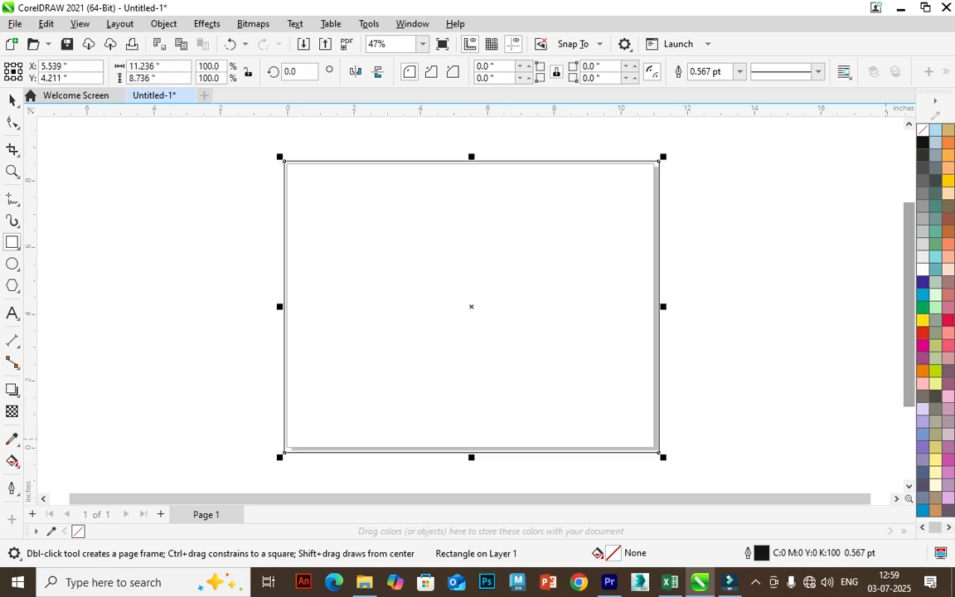
click(922, 294)
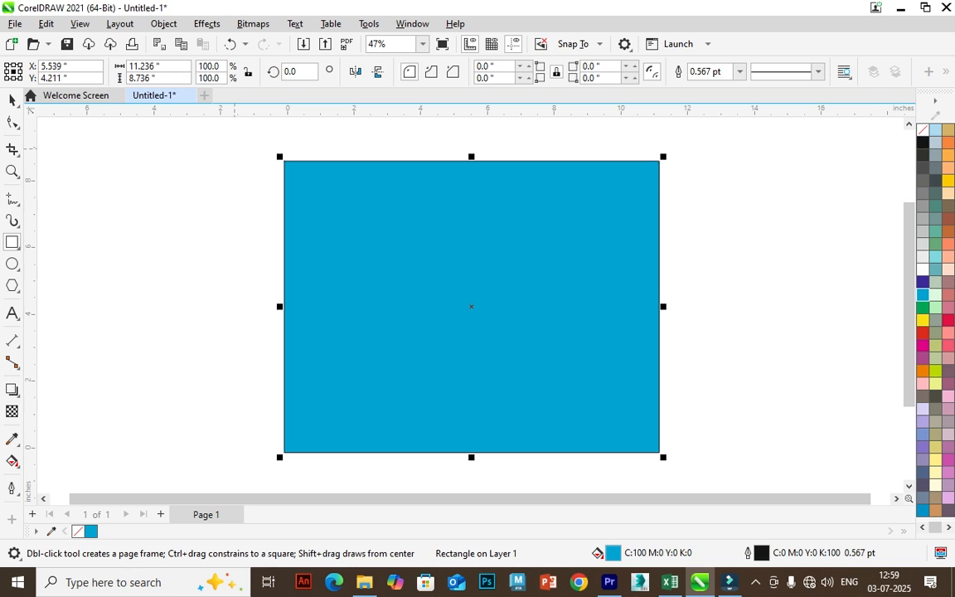
Draw a larger rectangle about 13.67 by 10.87 inches over the cyan one and fill it with magenta
drag(265, 136, 723, 479)
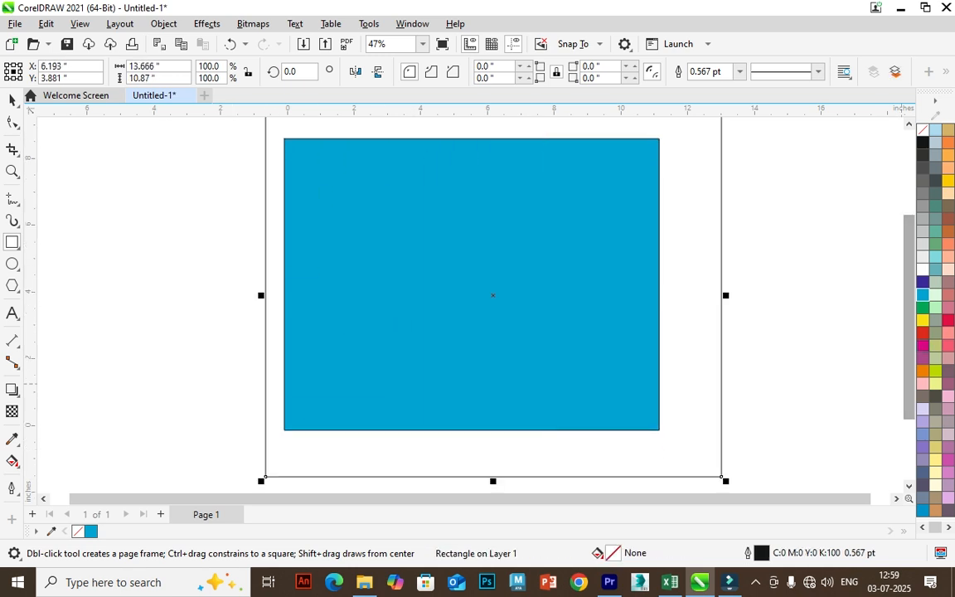
click(922, 346)
scroll(623, 315, down, 1)
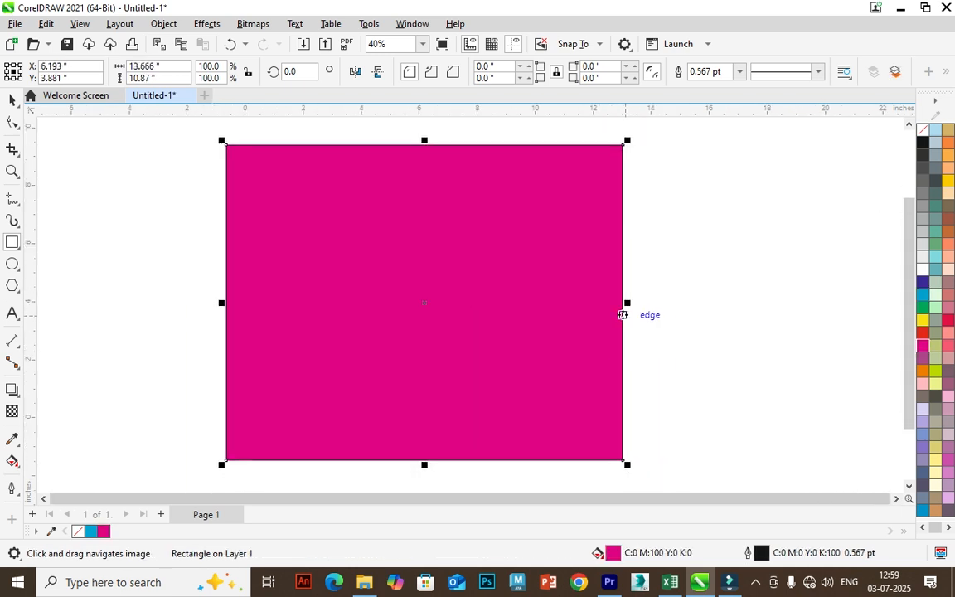
click(12, 100)
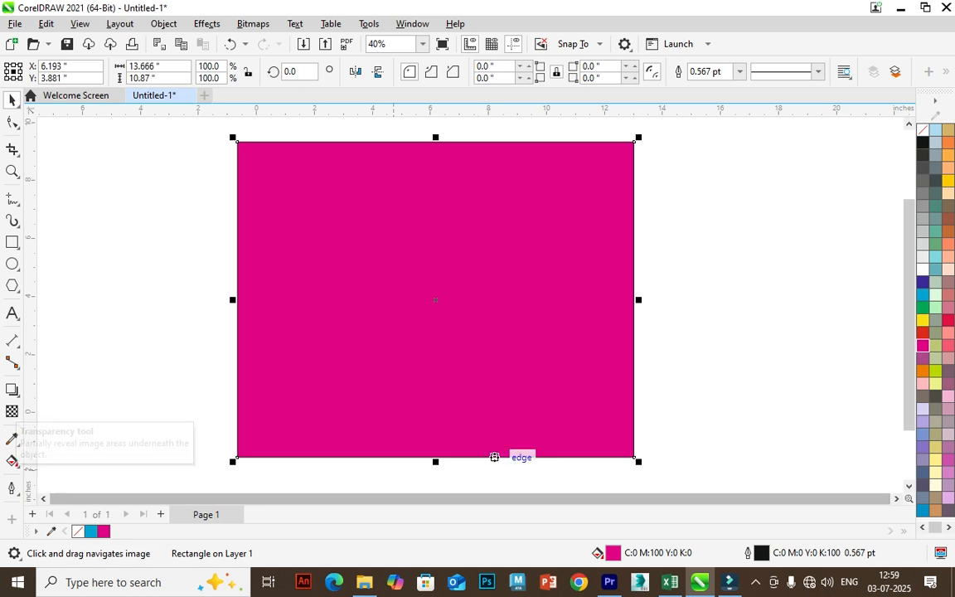
Try uniform transparency of 100 and 72 on the magenta rectangle, then bring it back to 0
click(12, 411)
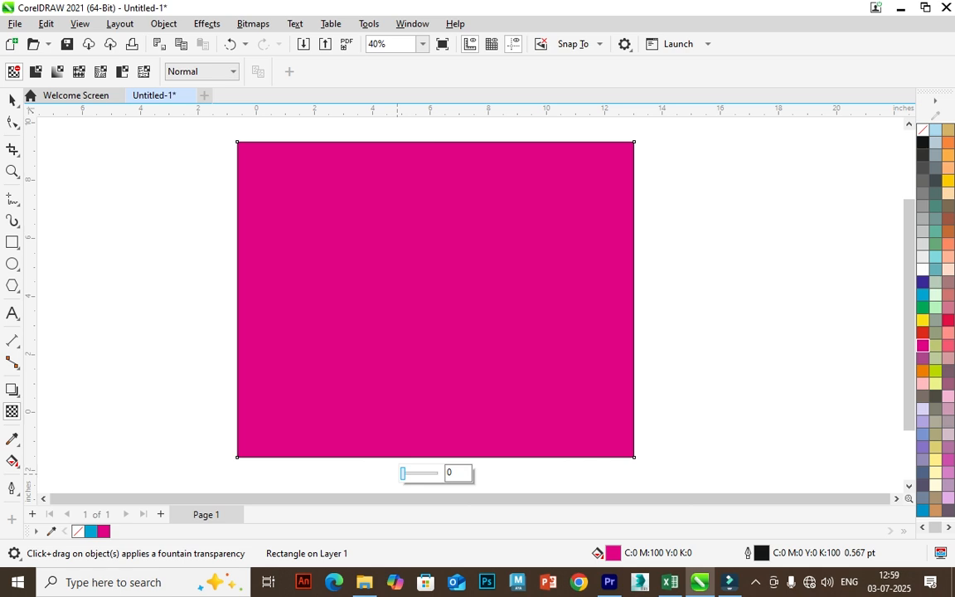
drag(403, 473, 438, 473)
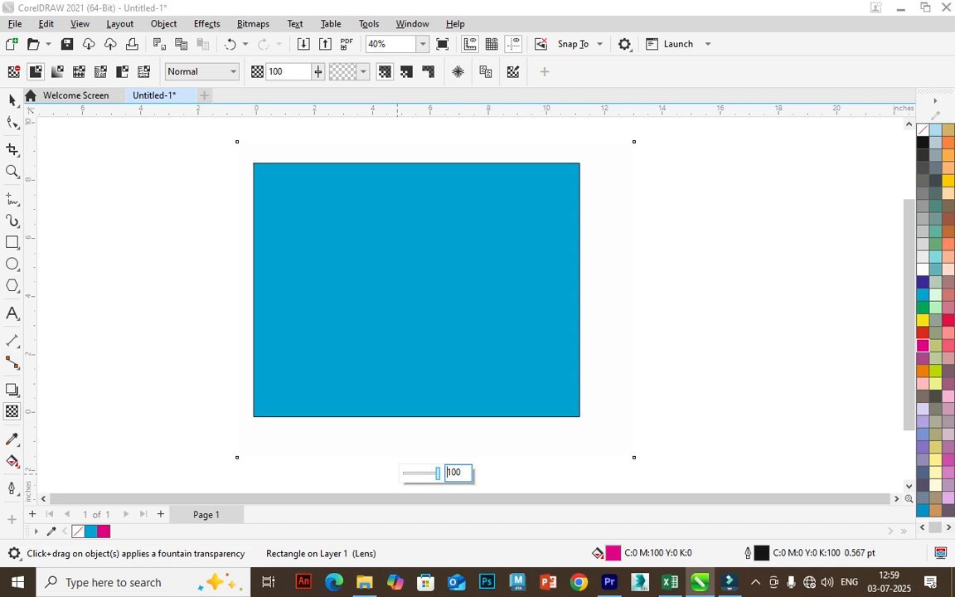
drag(437, 473, 427, 473)
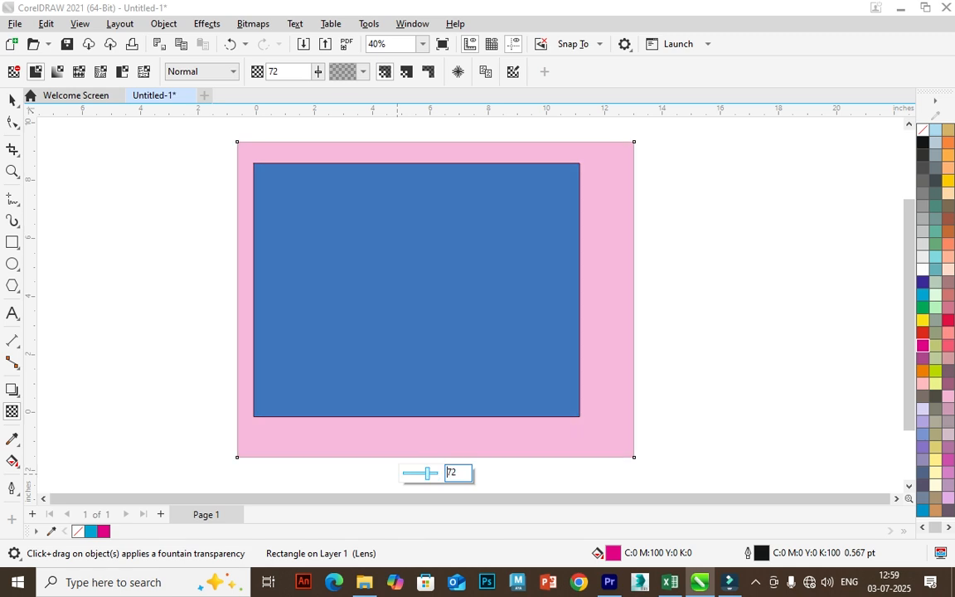
drag(427, 472, 402, 473)
click(12, 100)
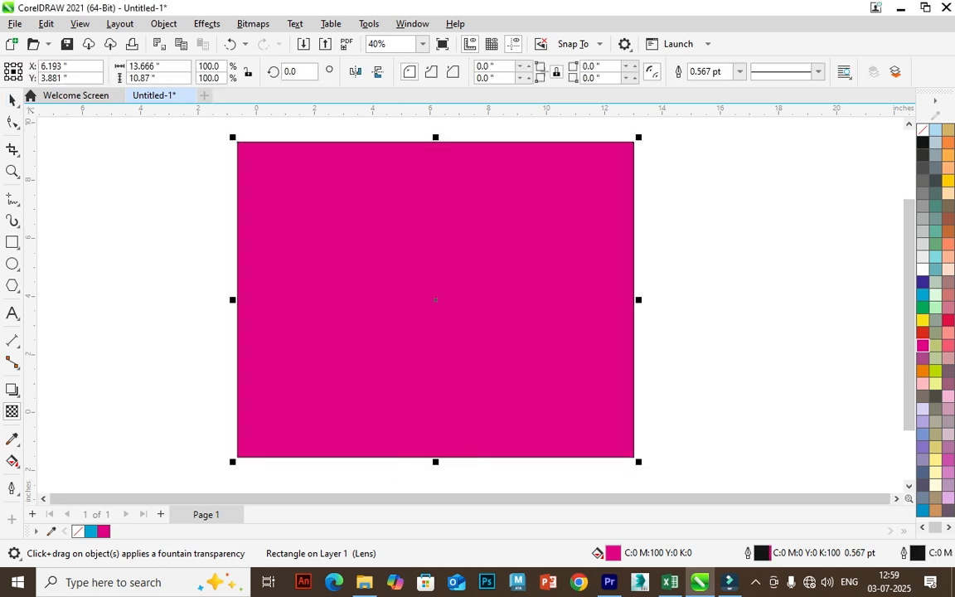
Try a uniform transparency of 10 on the magenta rectangle, then set it back to 0
click(13, 411)
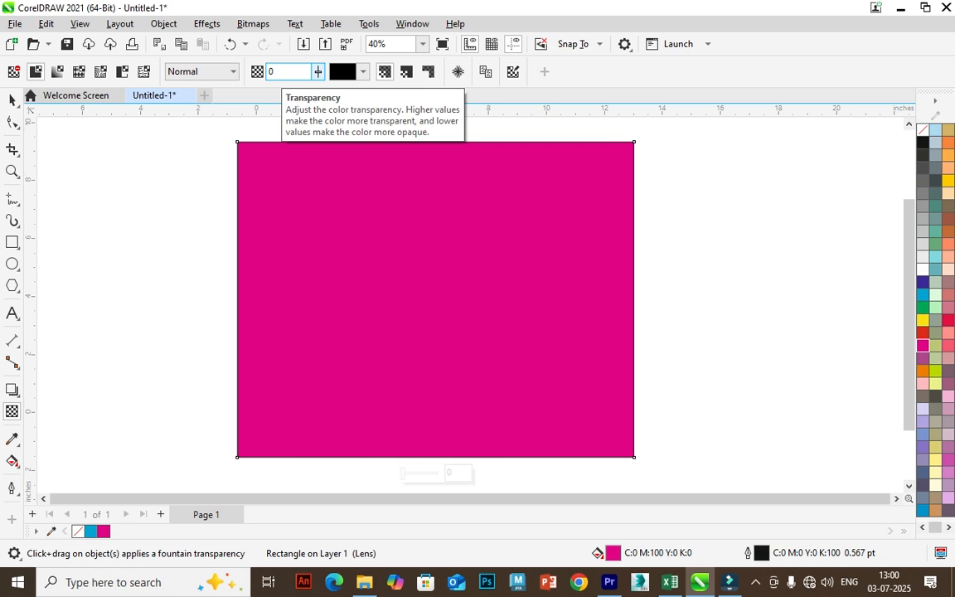
click(318, 68)
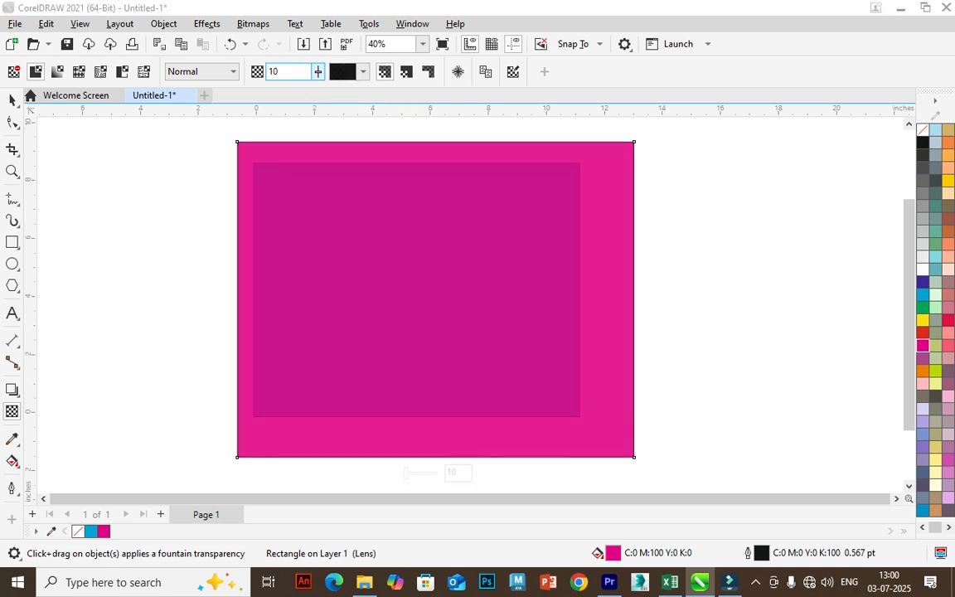
drag(290, 73, 235, 73)
text(0)
key(Return)
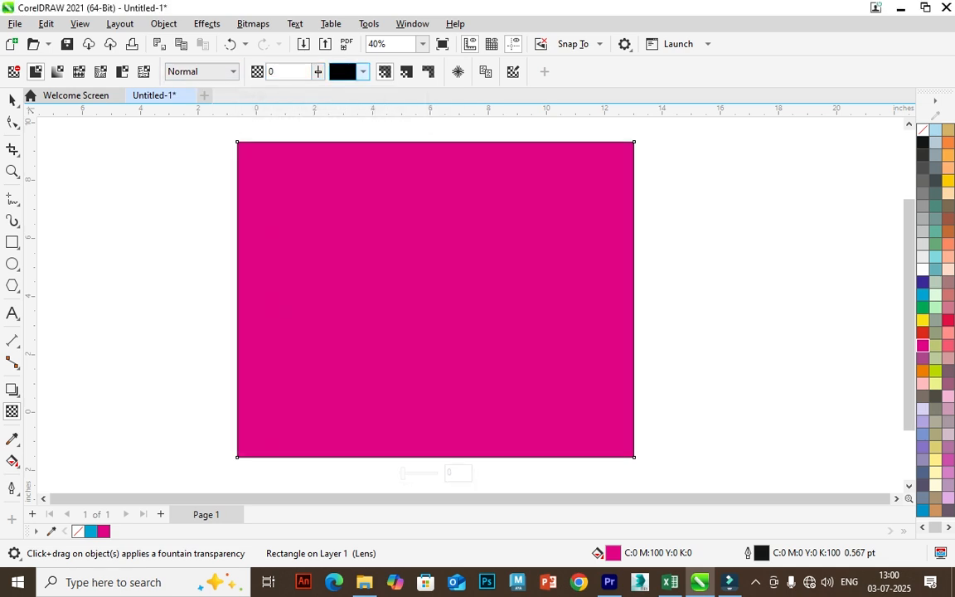
Try several uniform transparency presets on the magenta rectangle, including 60 and 5, and reset its transparency to 0
click(363, 72)
click(476, 111)
click(364, 72)
click(476, 169)
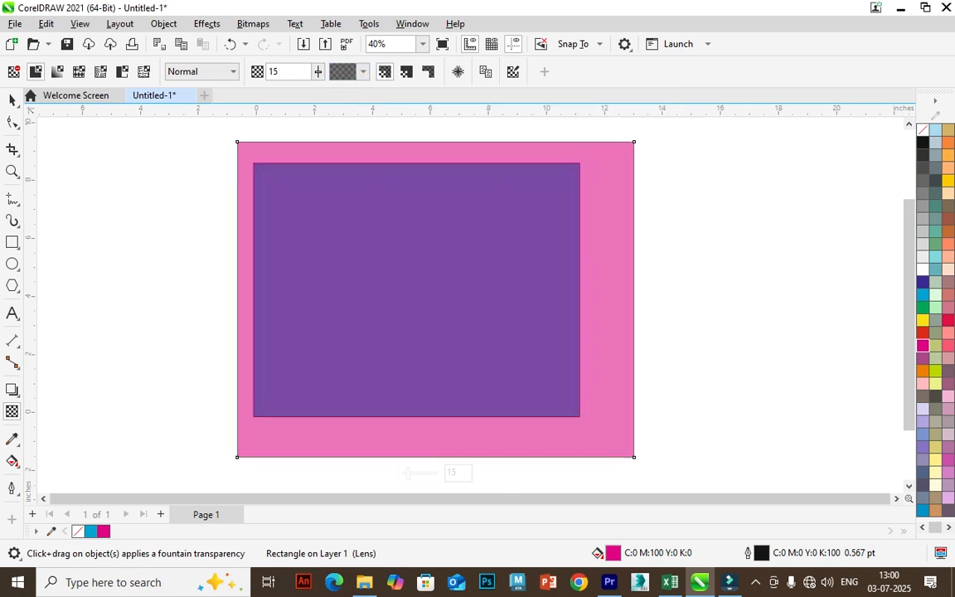
click(363, 73)
click(649, 167)
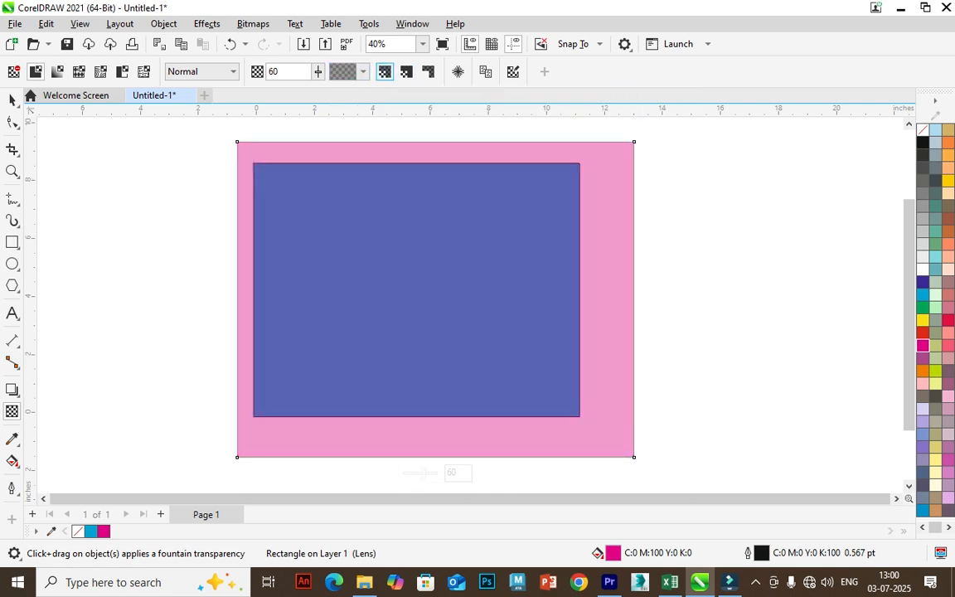
click(363, 72)
click(359, 107)
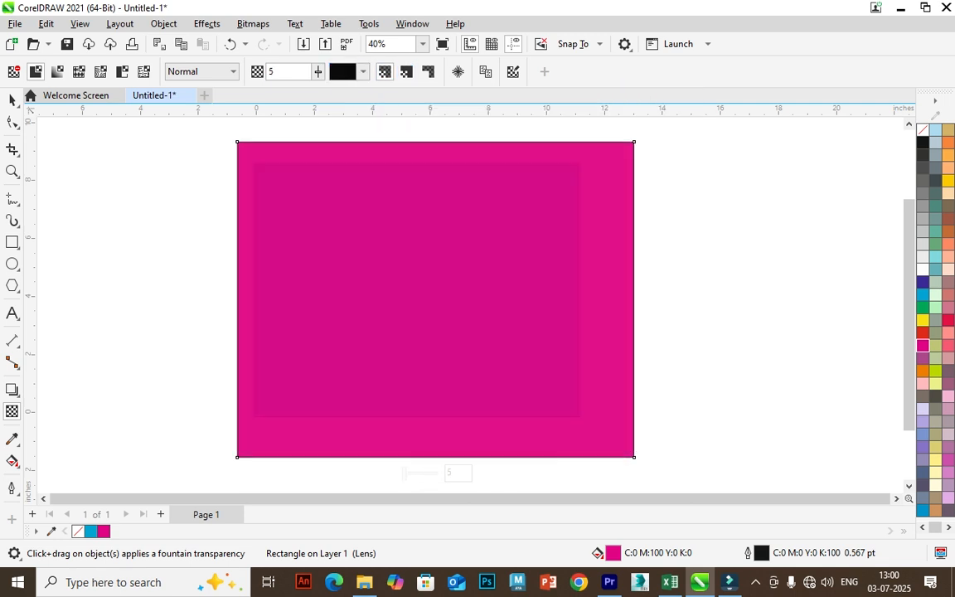
double_click(282, 71)
text(0)
key(Return)
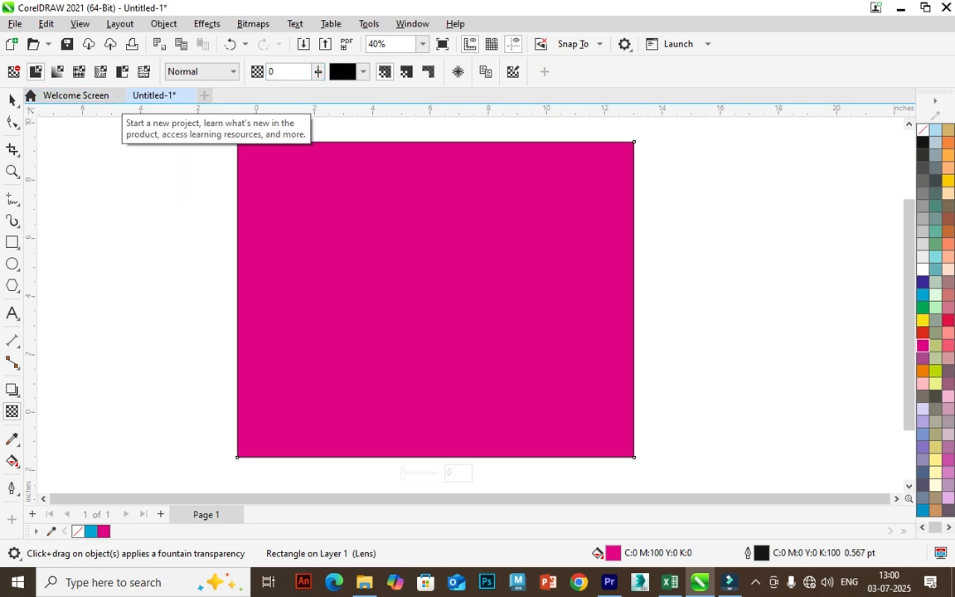
Try the Multiply and Hue merge modes for the magenta rectangle's transparency
click(202, 71)
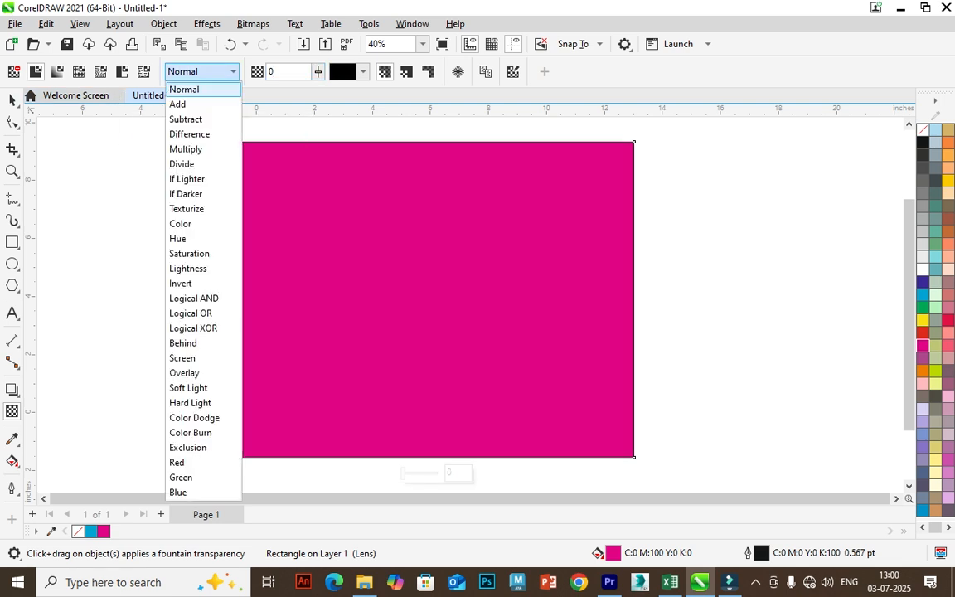
key(Down)
key(Down)
key(Down)
key(Down)
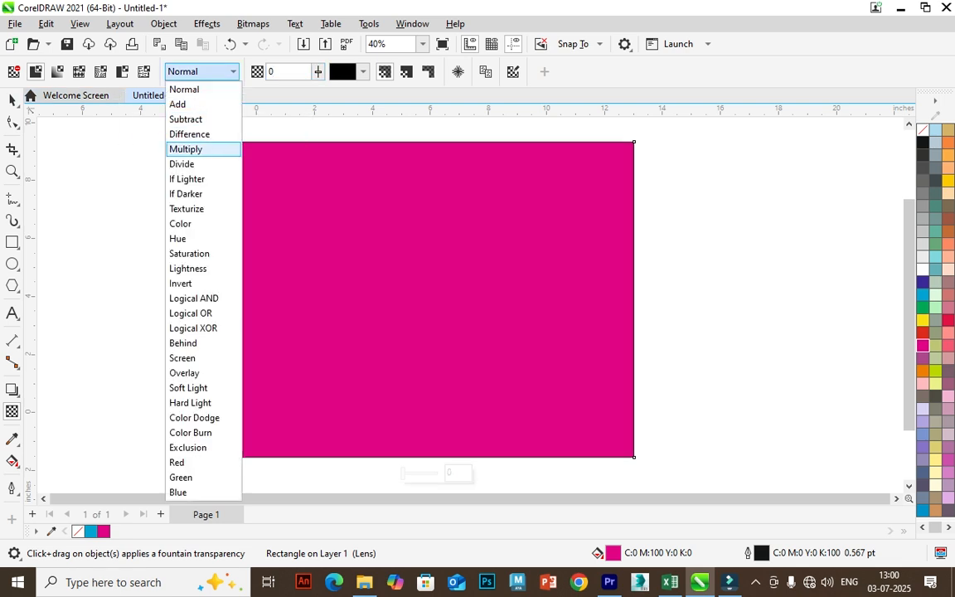
key(Return)
key(alt+Down)
key(Down)
key(Down)
key(Down)
key(Down)
key(Down)
key(Down)
key(Return)
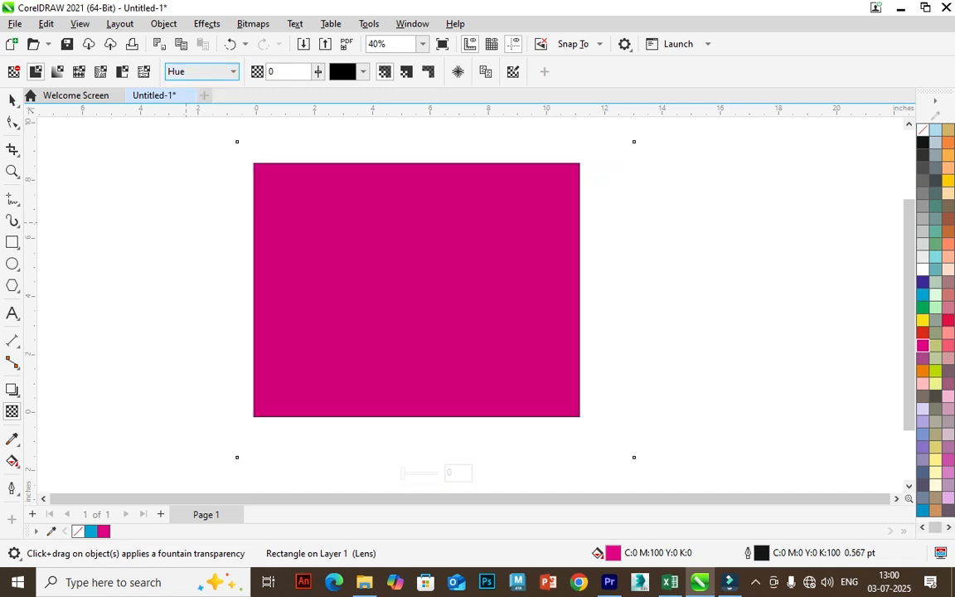
Try the Texturize merge mode on the magenta rectangle, then return the merge mode to Normal
key(alt+Down)
key(Up)
key(Up)
key(Return)
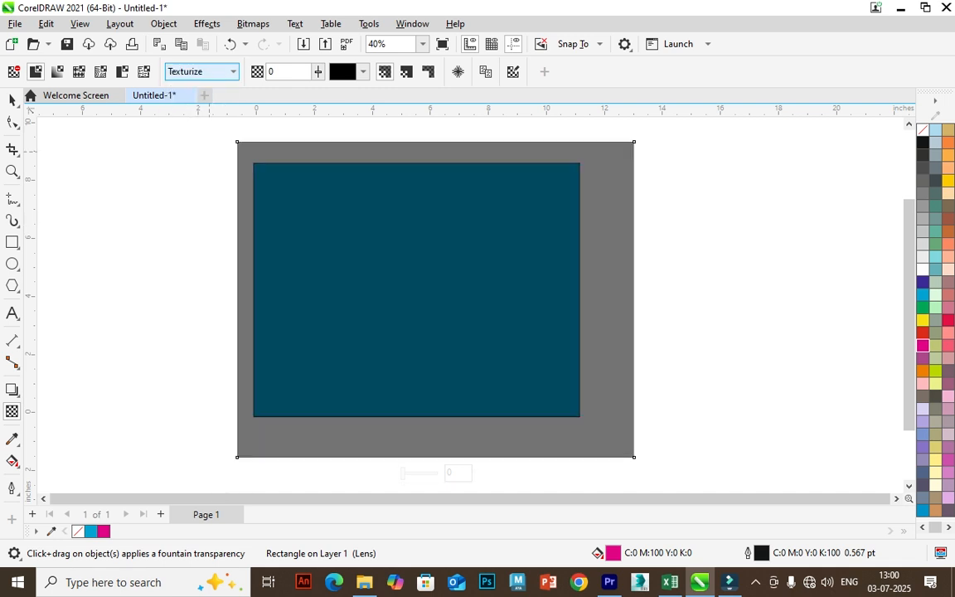
key(alt+Down)
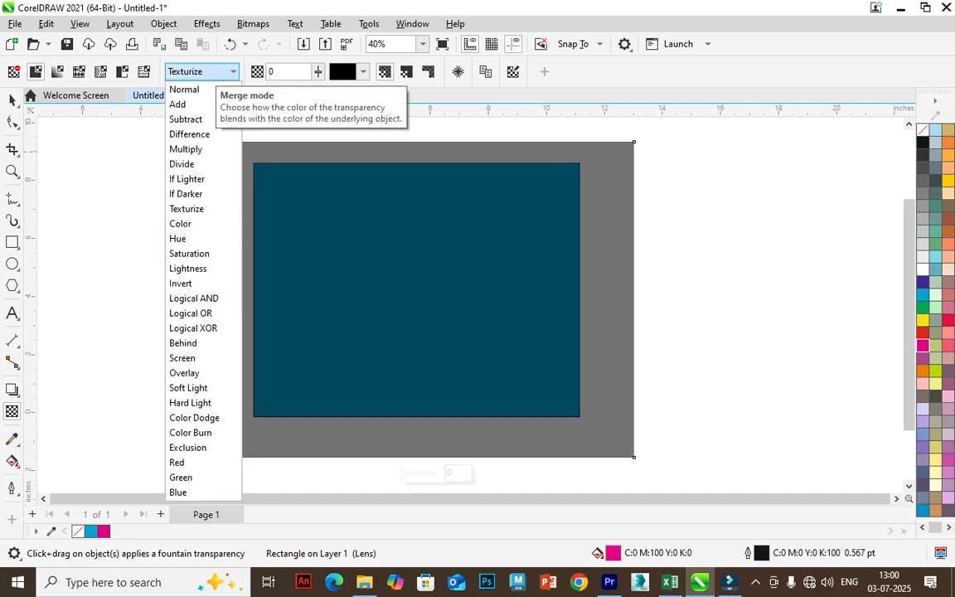
key(Home)
key(Return)
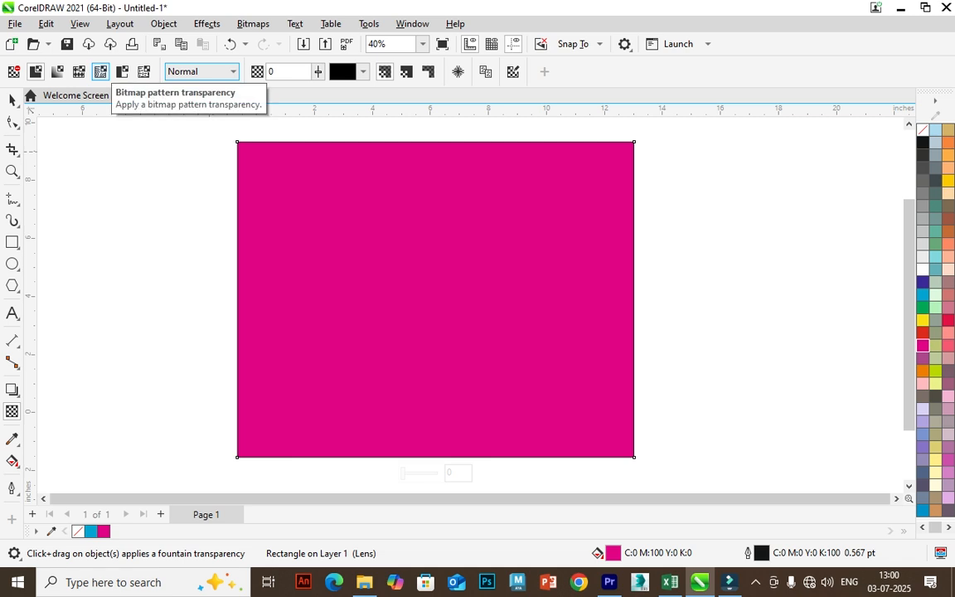
Apply a two-color pattern transparency with the brick design to the magenta rectangle
click(122, 72)
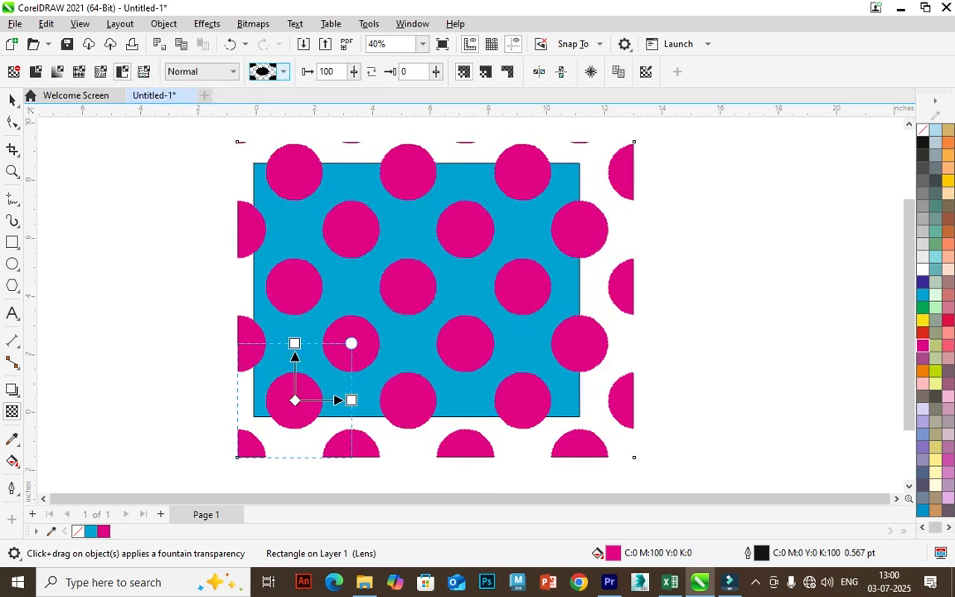
click(264, 71)
click(375, 99)
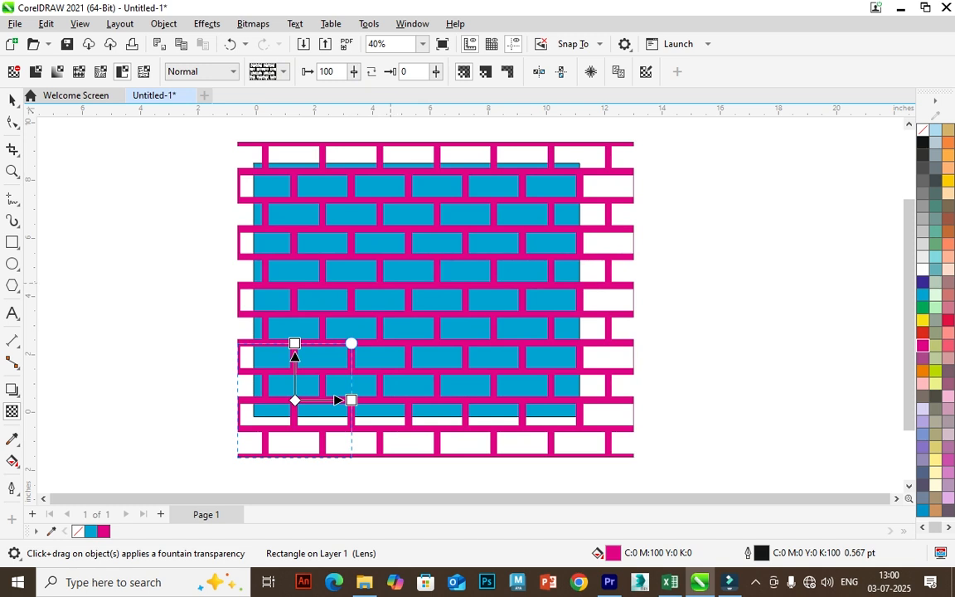
Centre the brick pattern's tile on the magenta rectangle, enlarge it in both directions, then shrink it again
drag(294, 401, 425, 301)
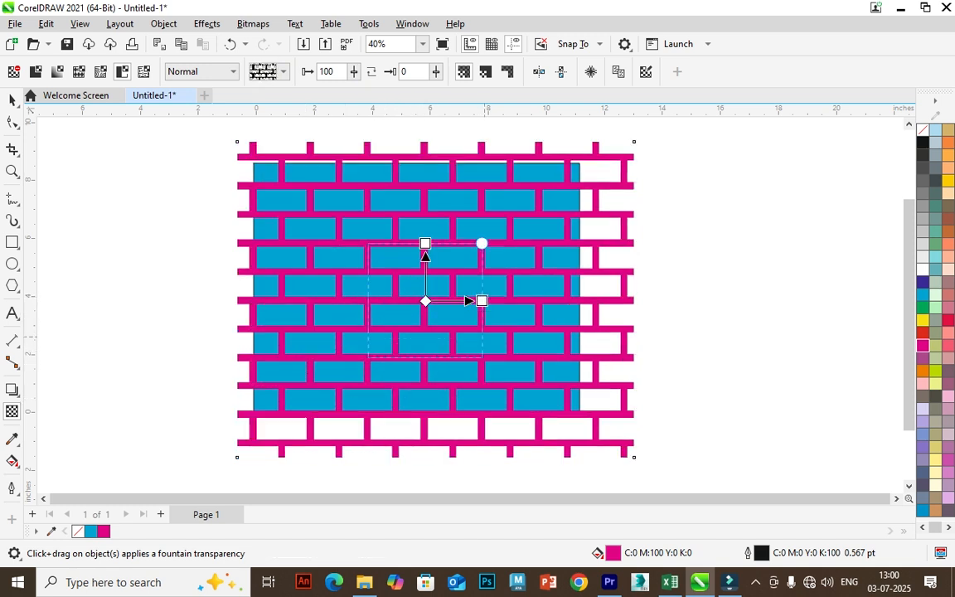
drag(425, 243, 424, 164)
drag(481, 300, 583, 305)
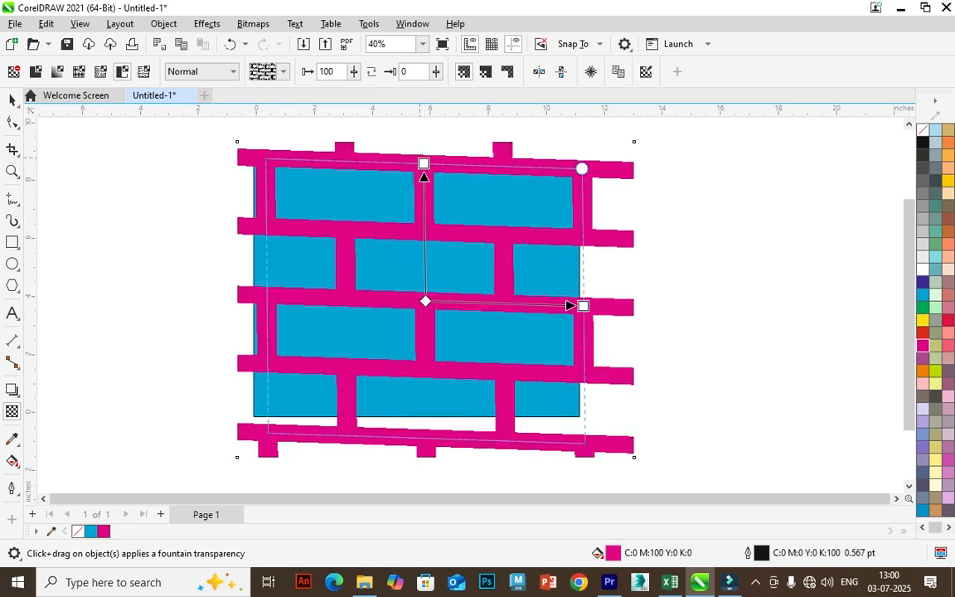
drag(424, 163, 427, 266)
drag(583, 305, 491, 300)
Change the pattern transparency to the nested angular-line design and rotate and scale its tile slightly
click(274, 71)
click(305, 154)
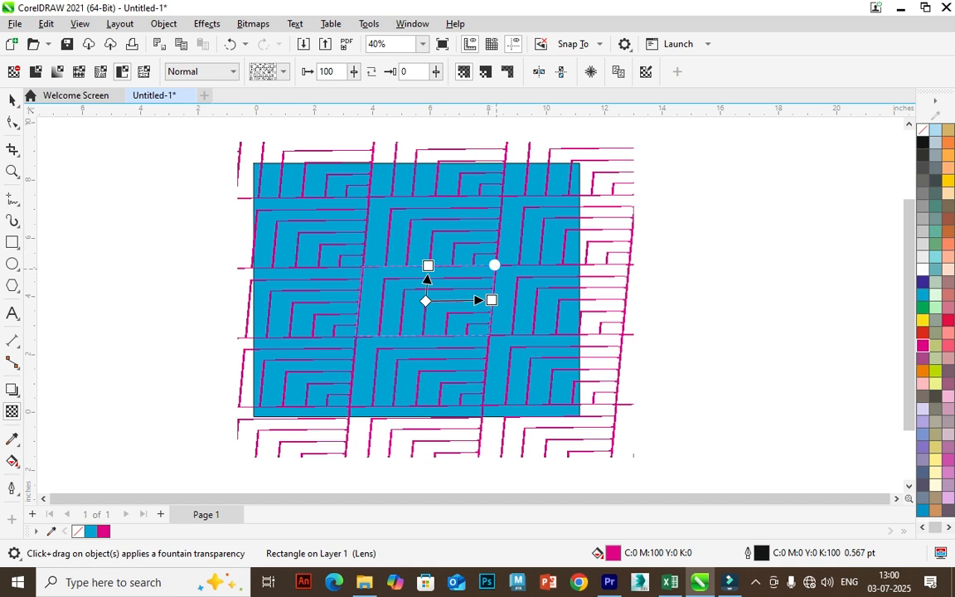
drag(495, 265, 480, 265)
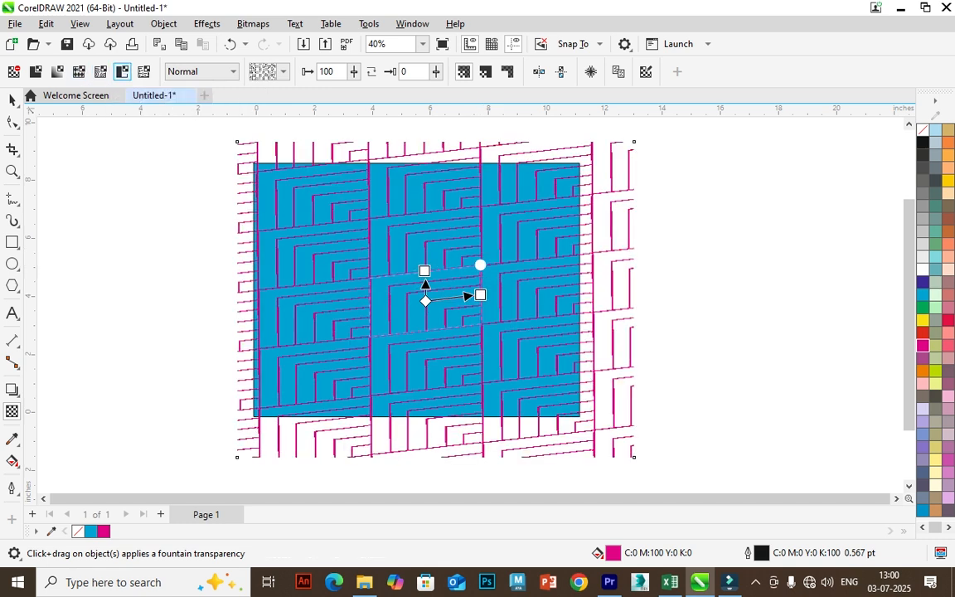
Apply a linear fountain transparency to the magenta rectangle, running diagonally from transparent at upper left to opaque at lower right
click(57, 71)
drag(346, 381, 505, 204)
drag(374, 180, 554, 412)
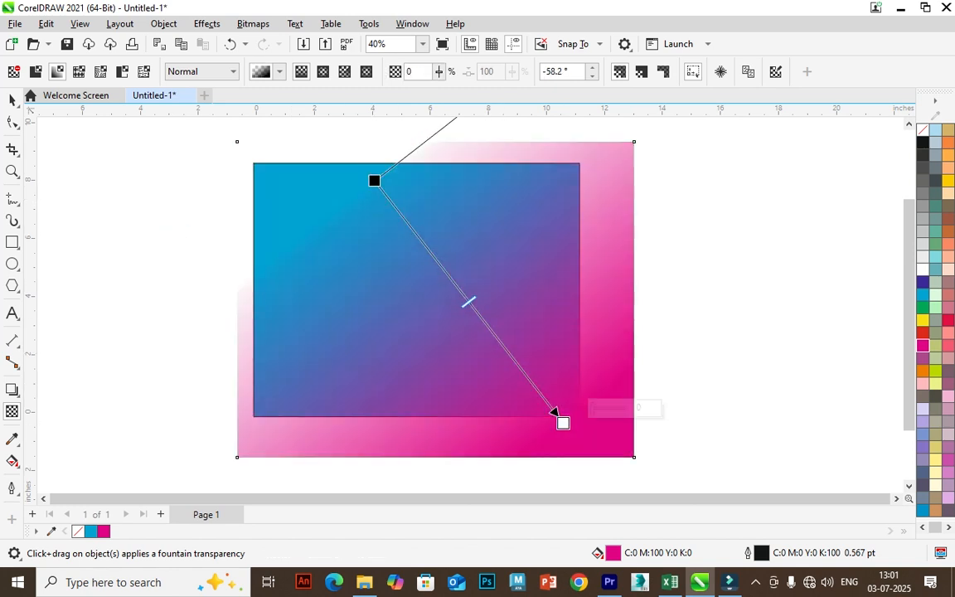
Try the elliptical, conical and rectangular fountain transparency types, shifting the gradient's centre near the middle of the magenta rectangle
click(323, 72)
drag(468, 301, 409, 279)
click(345, 73)
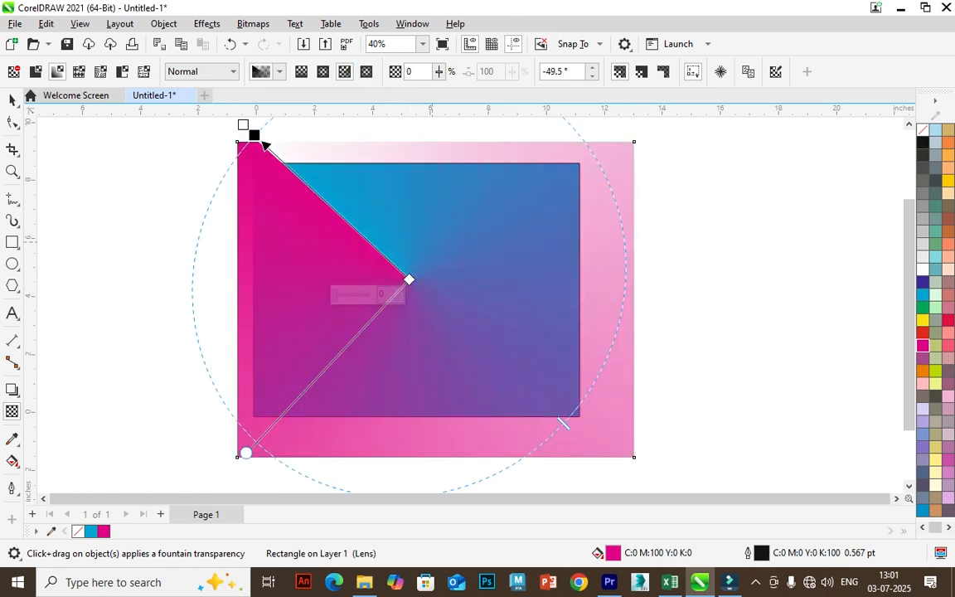
click(367, 72)
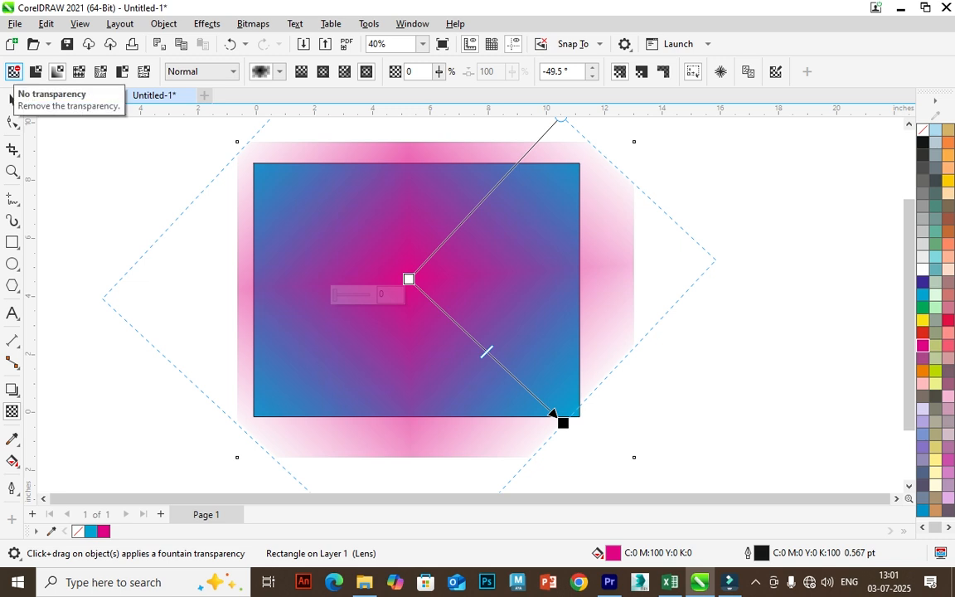
Replace the magenta rectangle's transparency with a linear fountain fade from opaque at its lower-left corner to transparent at its upper-right corner
click(13, 72)
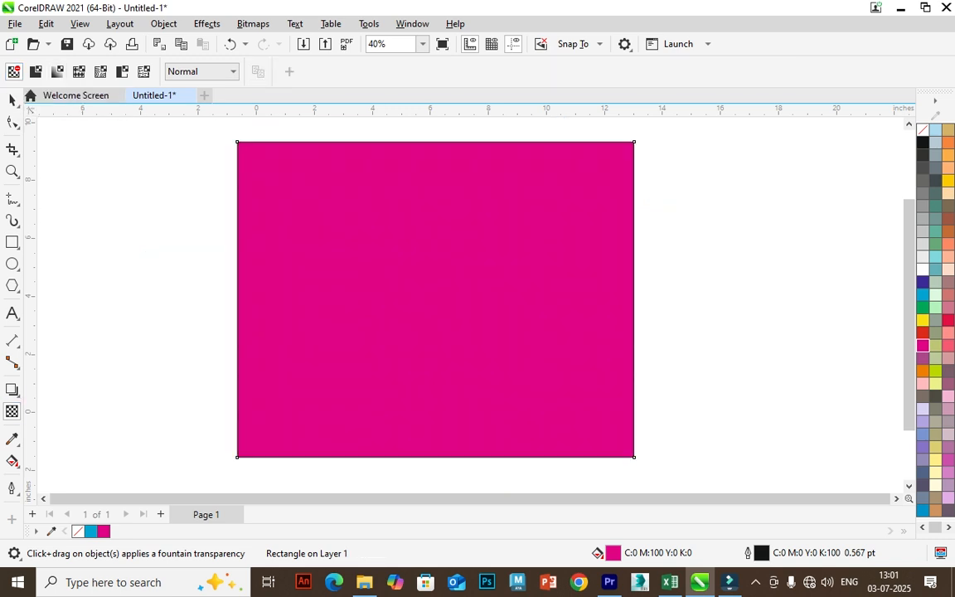
drag(266, 450, 622, 170)
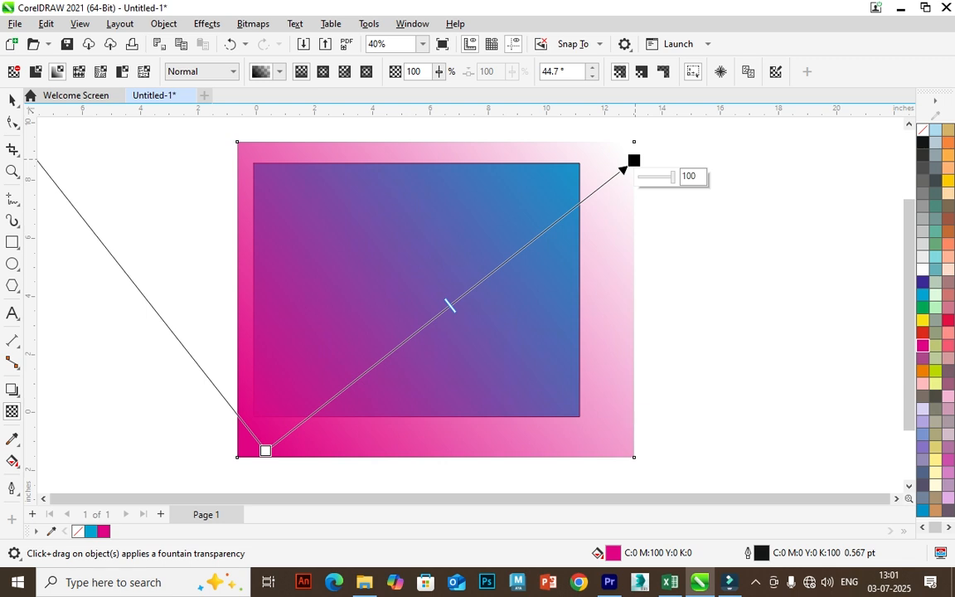
Shift the linear fade's midpoint towards its opaque lower-left node, keeping the upper-right end node at 100% transparency
click(265, 450)
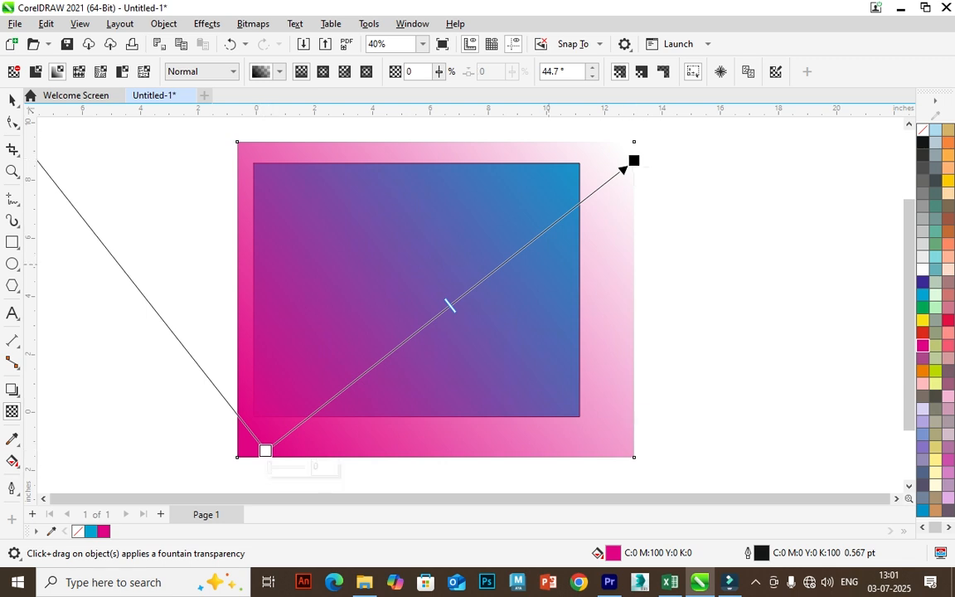
drag(449, 305, 405, 340)
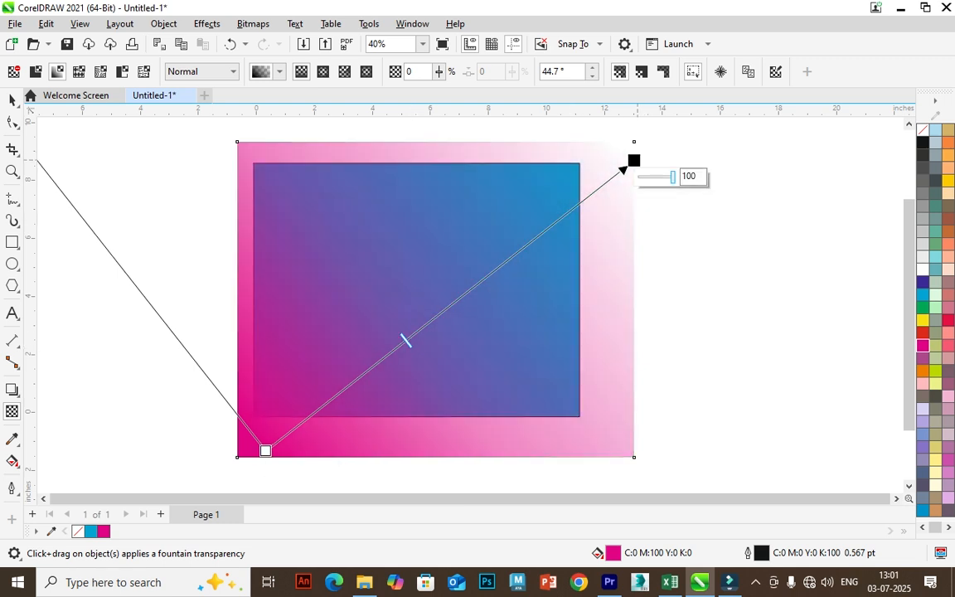
click(634, 161)
mouse_move(672, 177)
mouse_down()
mouse_move(639, 177)
mouse_move(673, 176)
mouse_up()
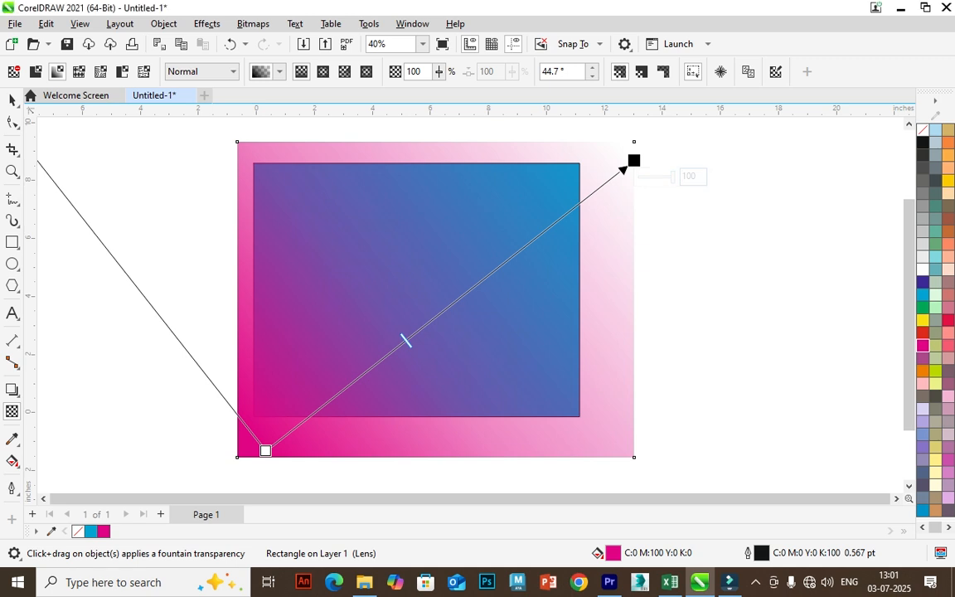
Try an intermediate node at 21% transparency on the magenta rectangle's fade, slide it towards the upper right, and remove it
double_click(465, 293)
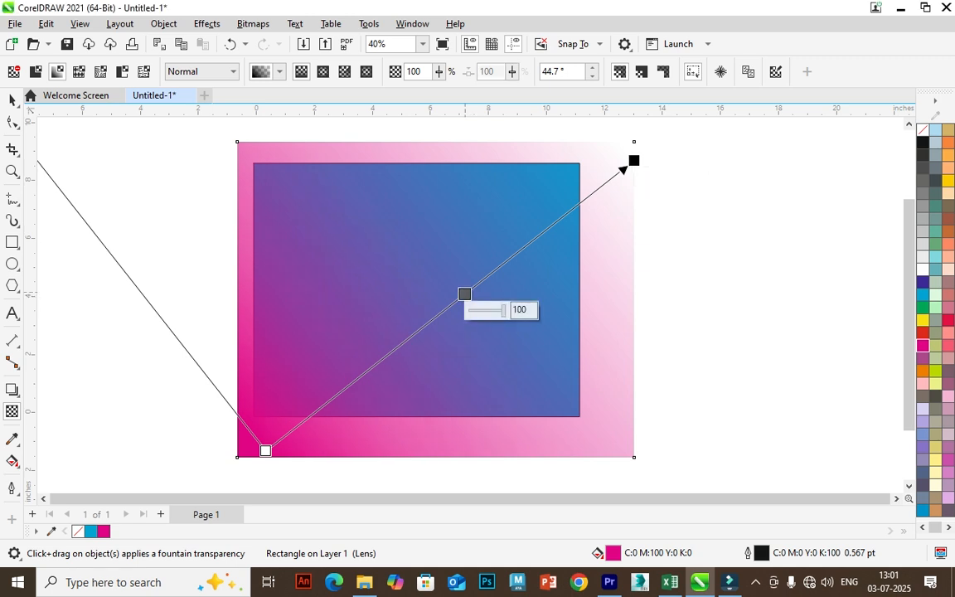
drag(465, 293, 445, 333)
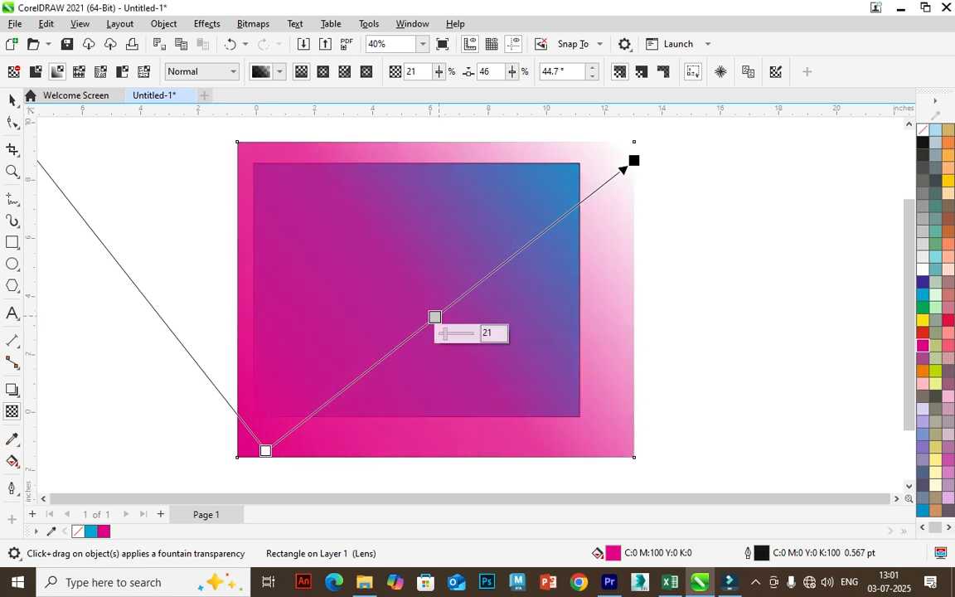
drag(436, 316, 545, 230)
double_click(546, 231)
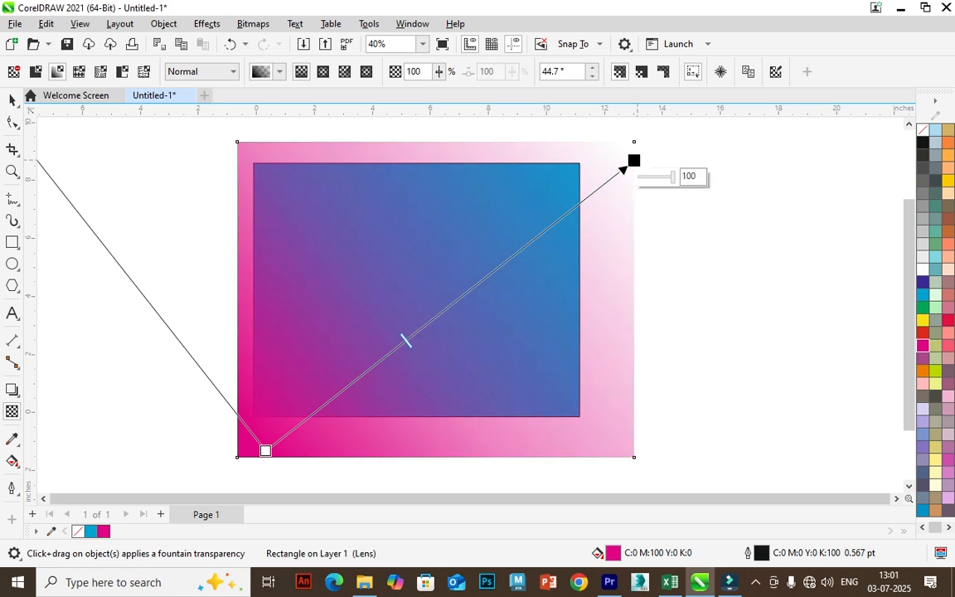
Redraw the magenta rectangle's fade diagonally from its upper middle towards the lower right and try the elliptical, conical and rectangular types
drag(635, 161, 670, 232)
drag(414, 220, 556, 330)
click(323, 72)
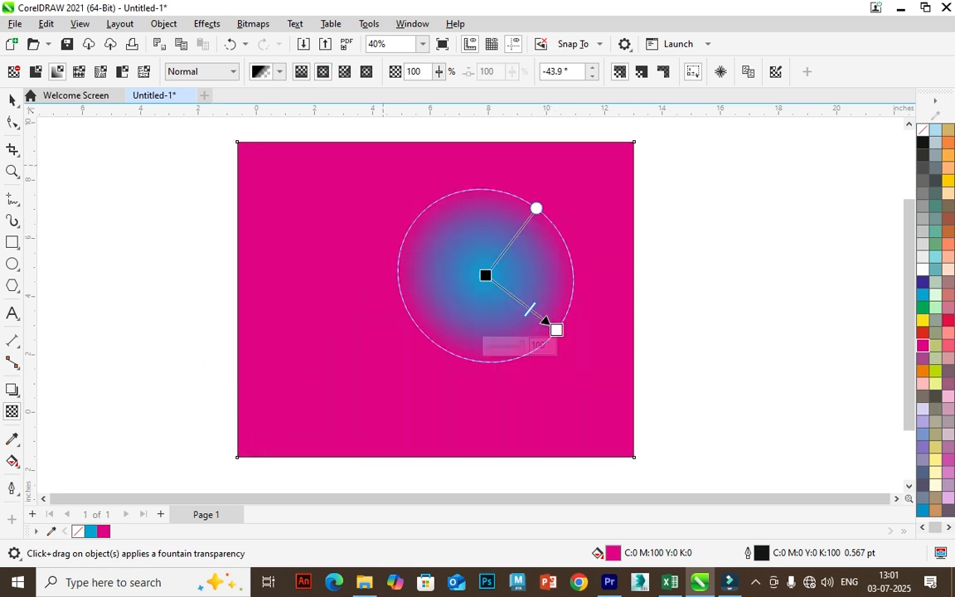
click(344, 72)
click(366, 72)
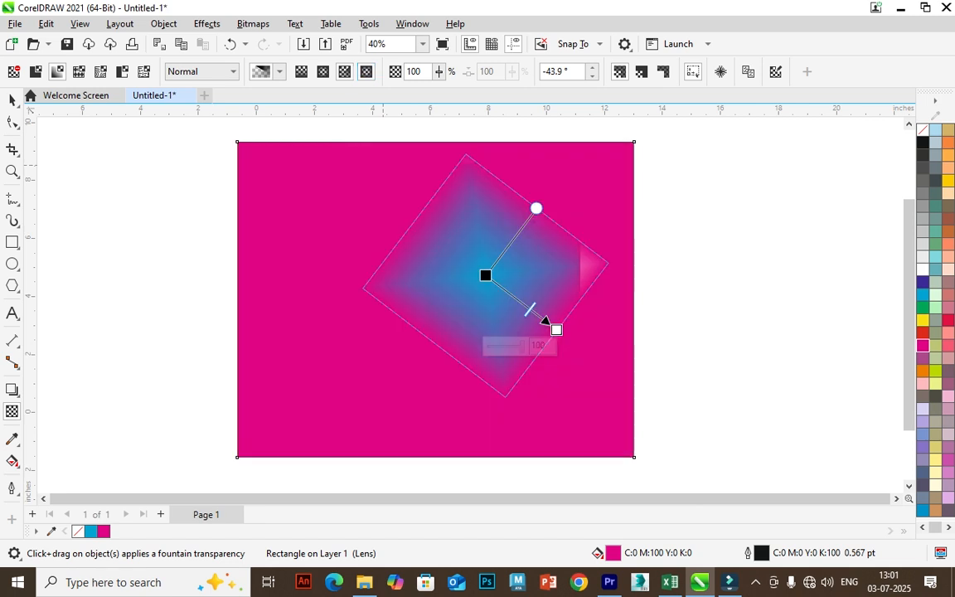
Return to linear fountain transparency and redraw the fade from opaque at lower left to transparent beyond the upper-right edge
click(323, 73)
click(301, 72)
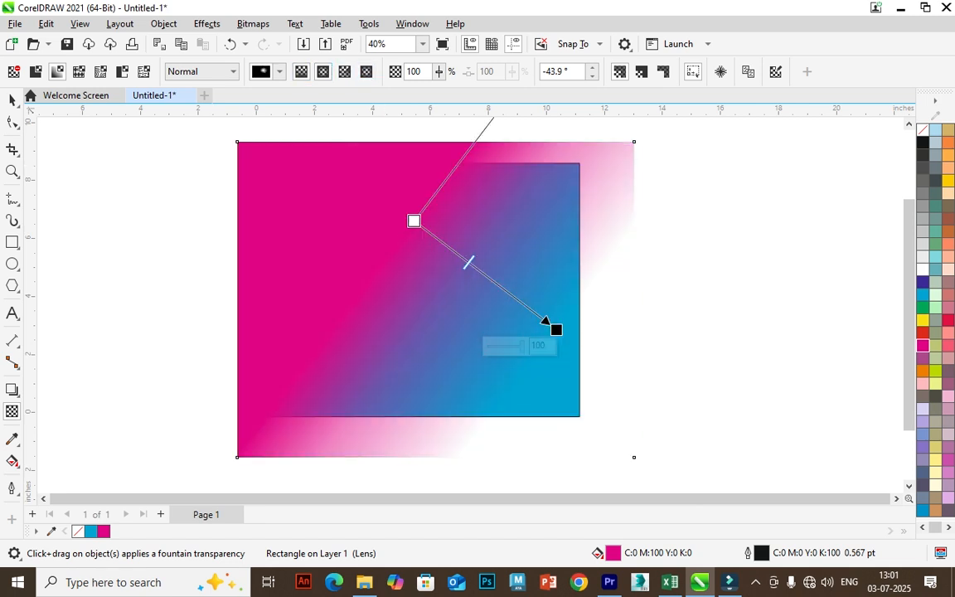
drag(312, 389, 611, 129)
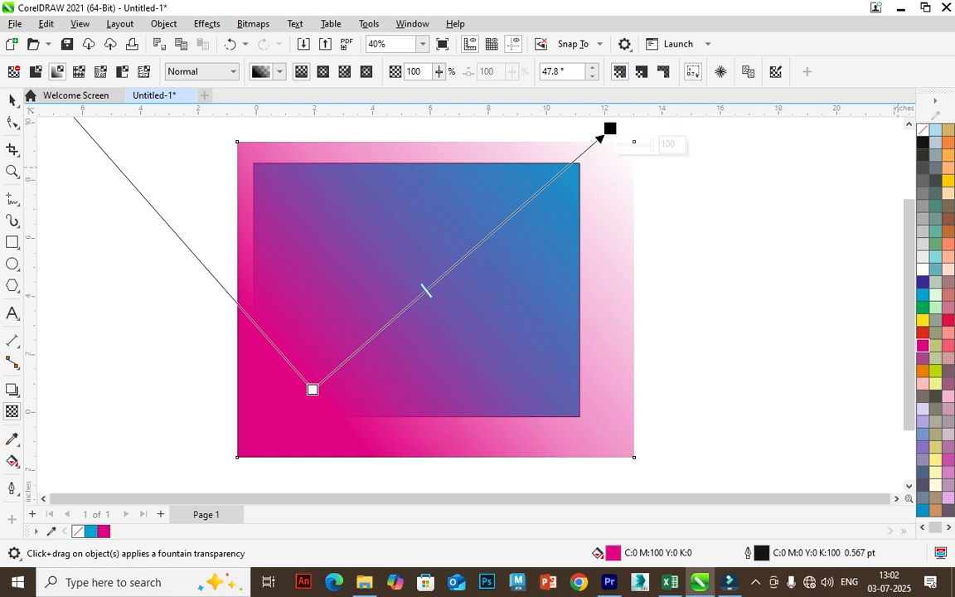
Set the magenta rectangle's outline colour to black
right_click(923, 144)
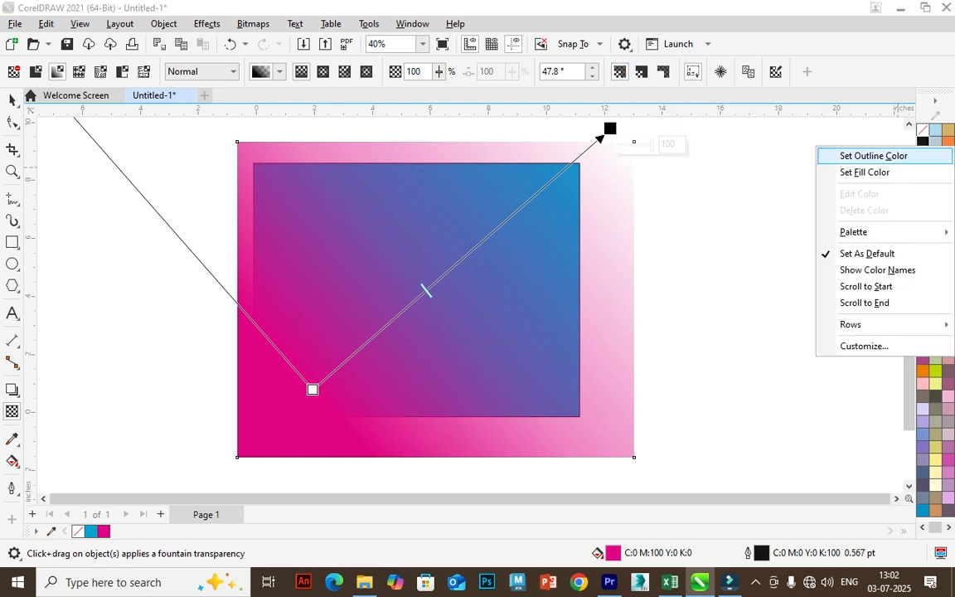
click(873, 156)
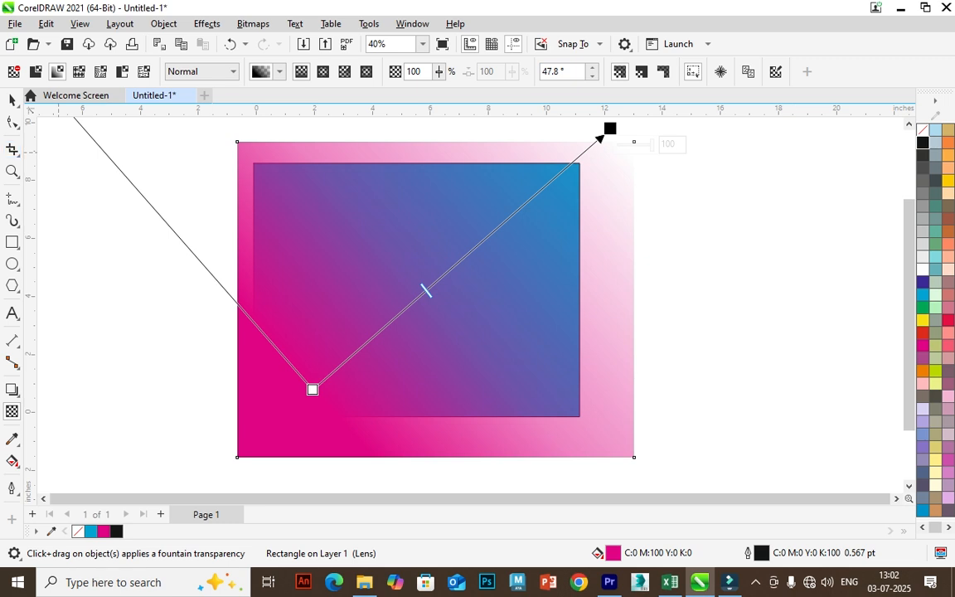
click(11, 100)
right_click(923, 144)
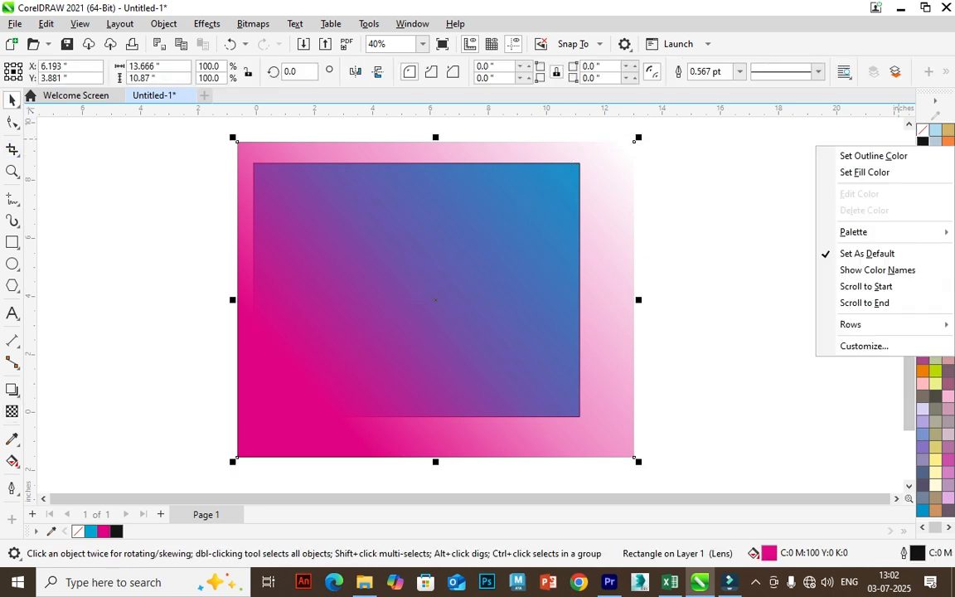
click(896, 155)
Set the magenta rectangle's outline width to 36 pt after trying 8 pt
click(740, 71)
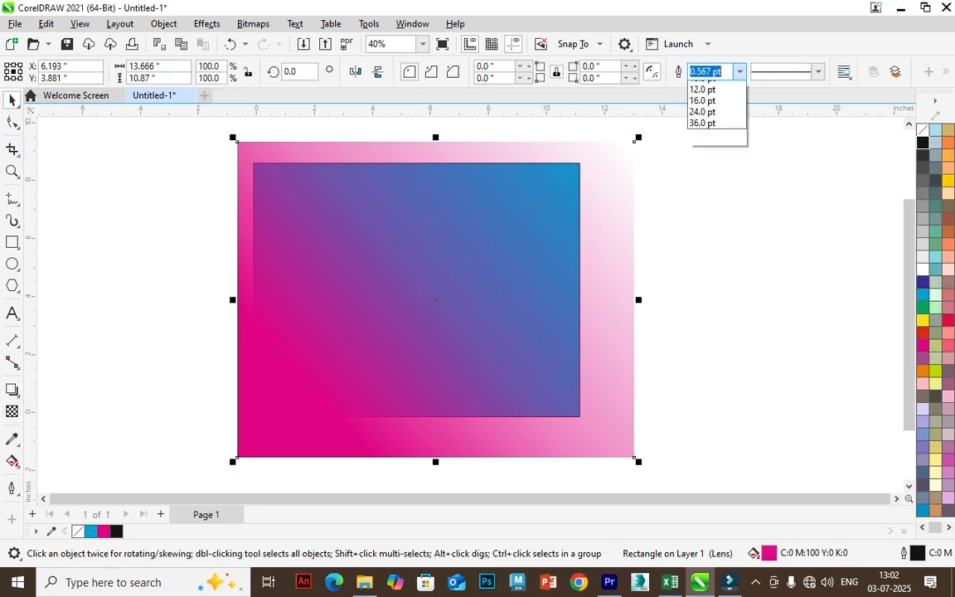
click(705, 116)
click(739, 71)
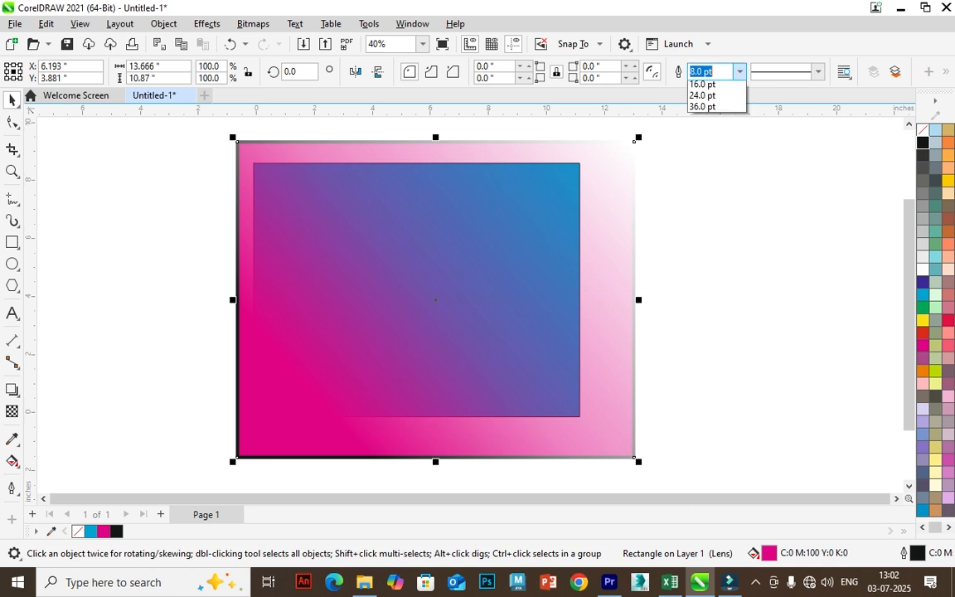
click(713, 242)
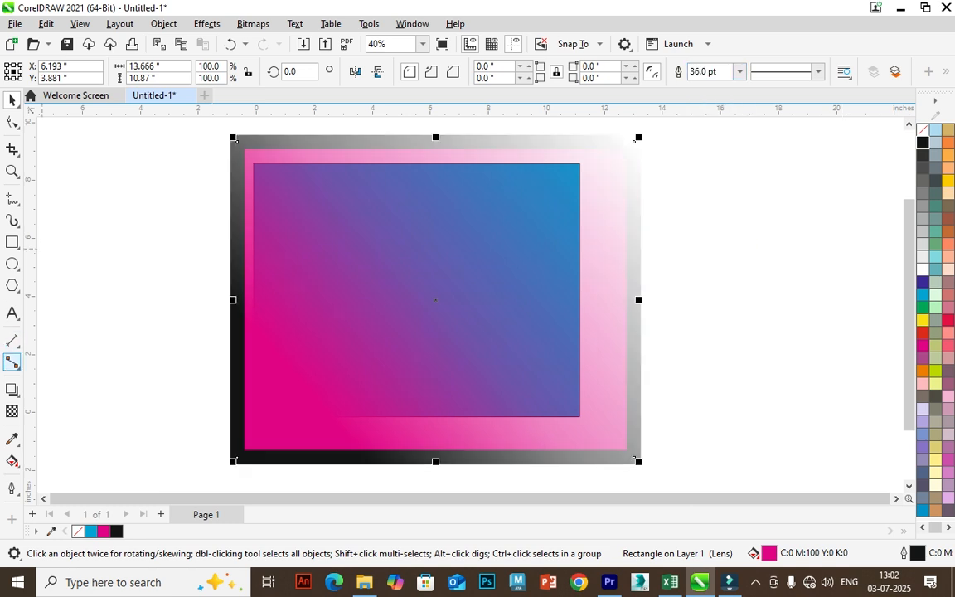
Remove the outlined rectangle's transparency and apply a new linear fade from opaque at lower left to transparent near the cyan rectangle's upper-right edge
click(12, 411)
key(ctrl+z)
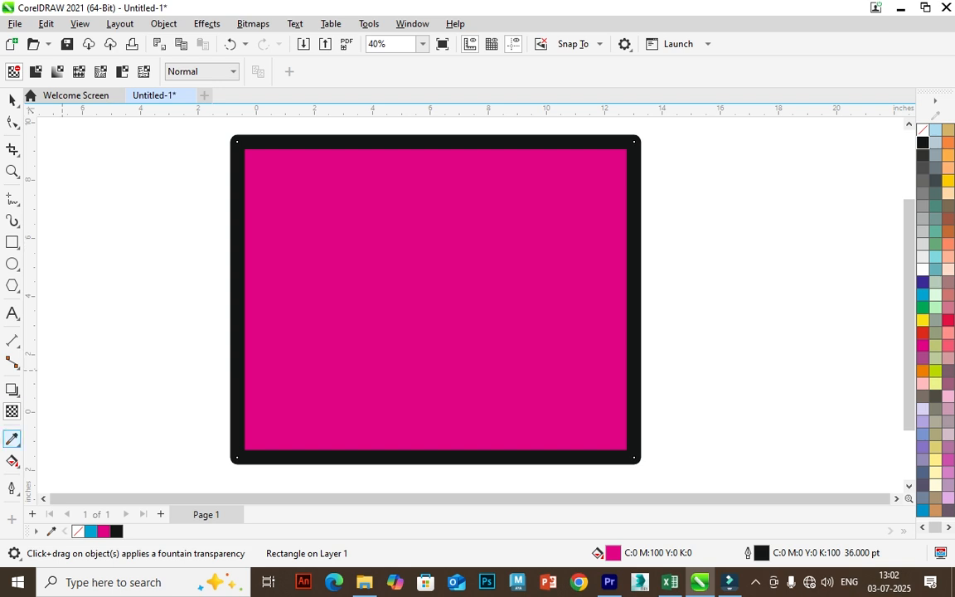
drag(288, 416, 604, 208)
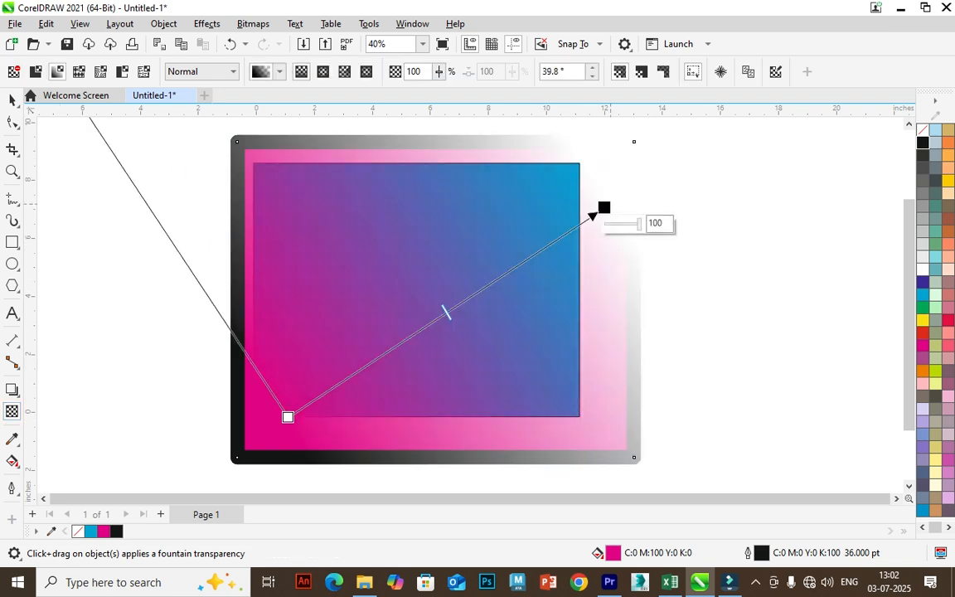
drag(603, 207, 579, 220)
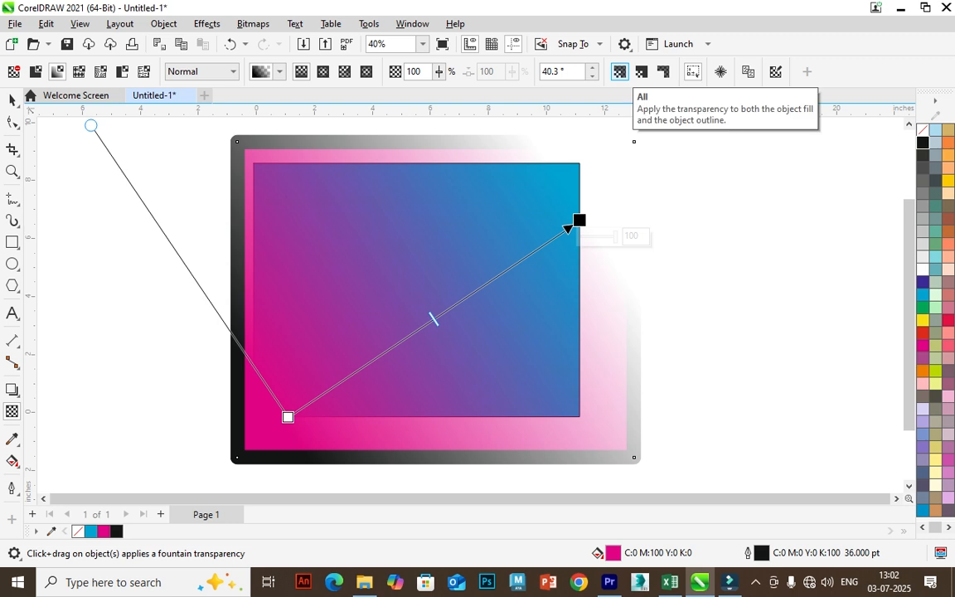
Try applying the transparency to the fill only and the outline only while adjusting the fade's end node, and restore it to both
click(641, 71)
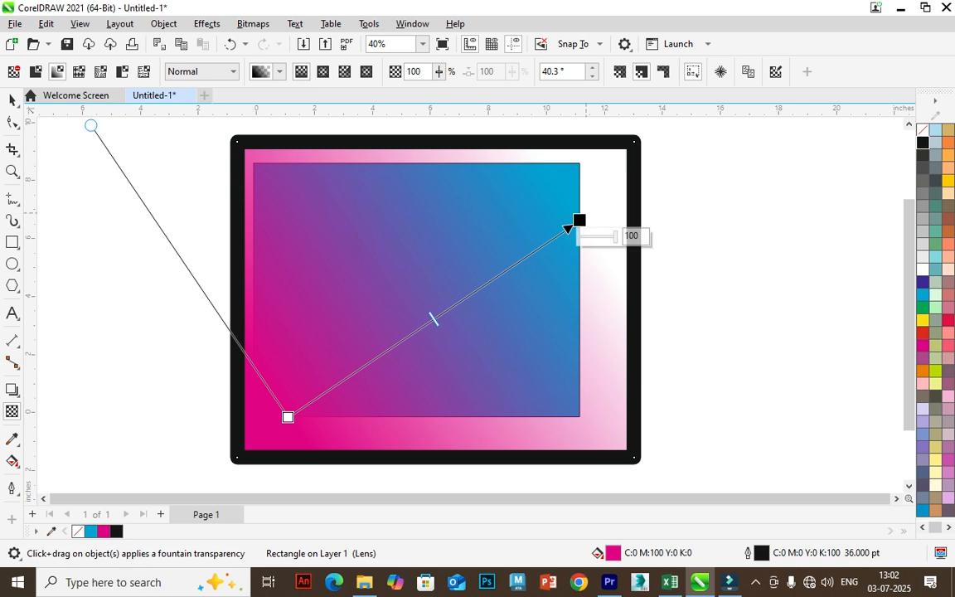
drag(578, 220, 544, 187)
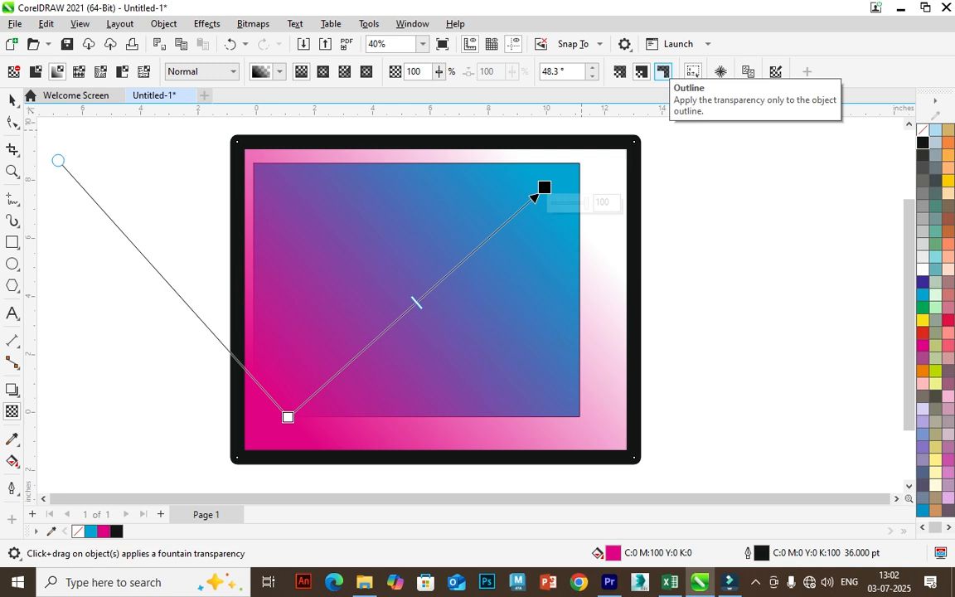
click(663, 71)
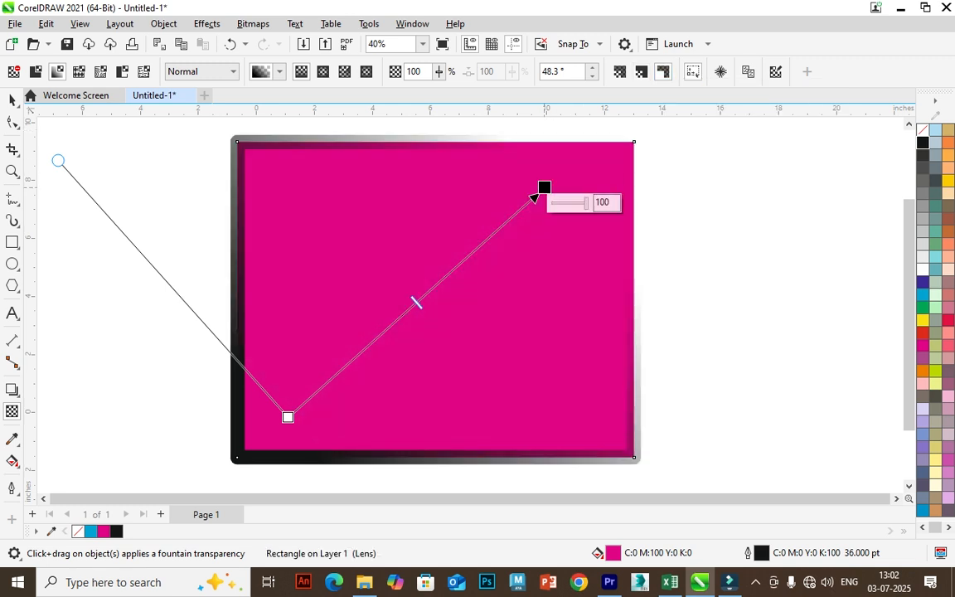
drag(498, 240, 495, 243)
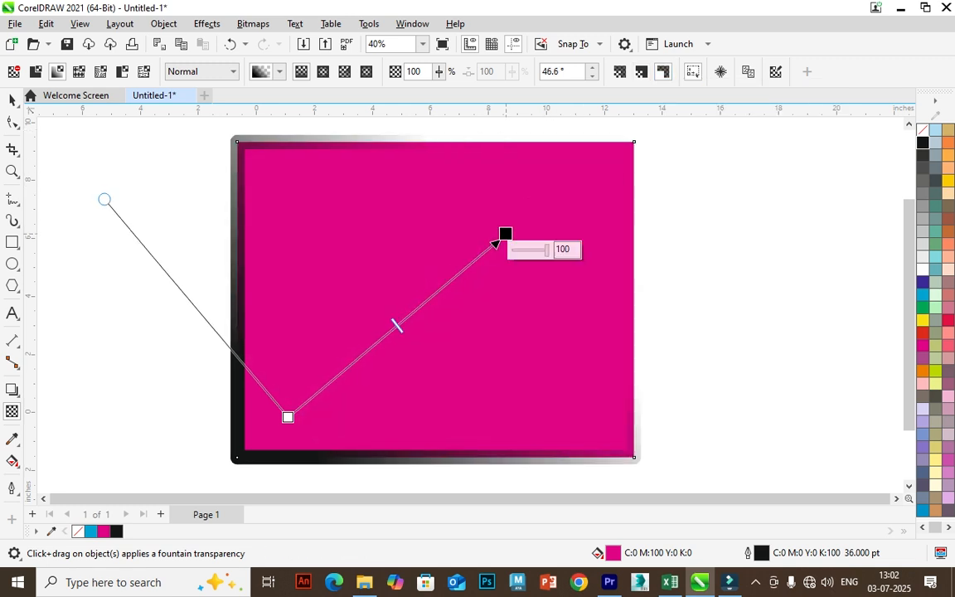
drag(495, 242, 586, 162)
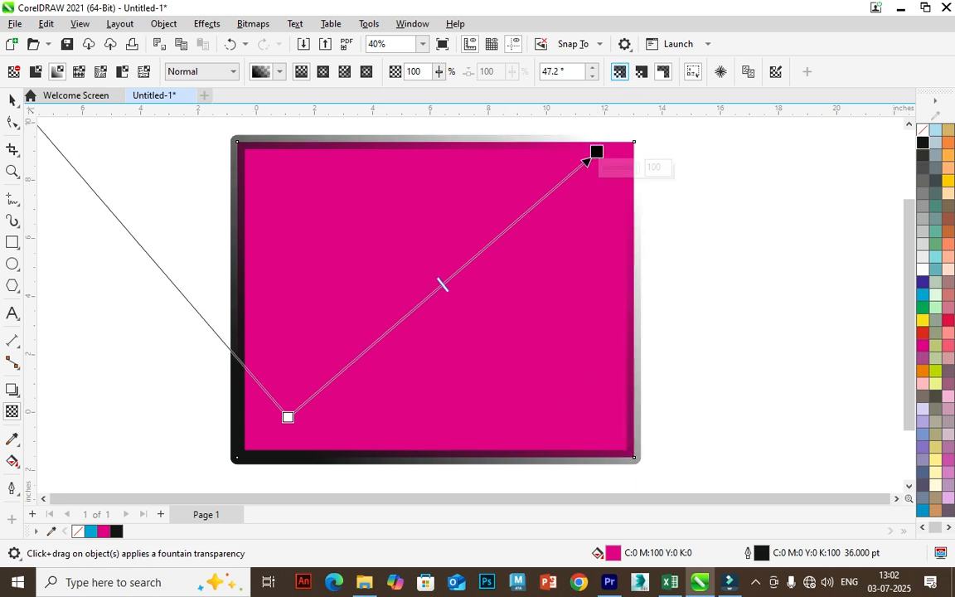
drag(586, 162, 547, 195)
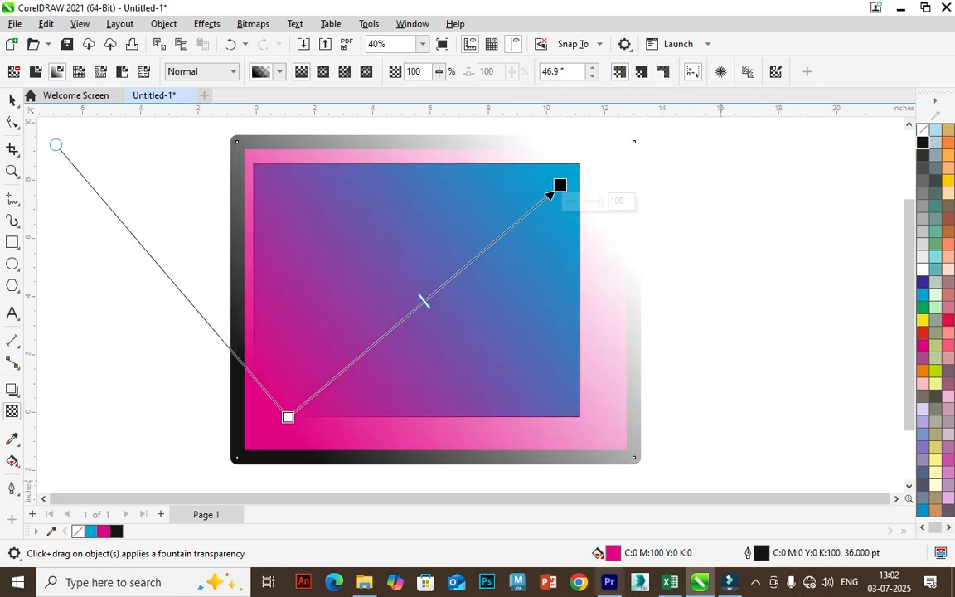
drag(605, 314, 441, 287)
scroll(384, 322, down, 1)
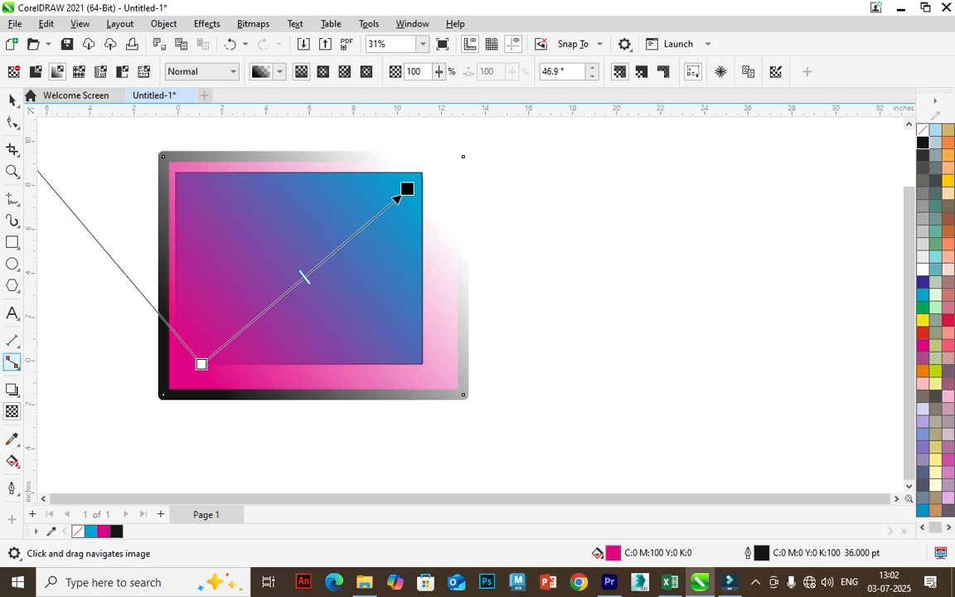
click(13, 242)
drag(606, 186, 855, 378)
click(949, 345)
key(Delete)
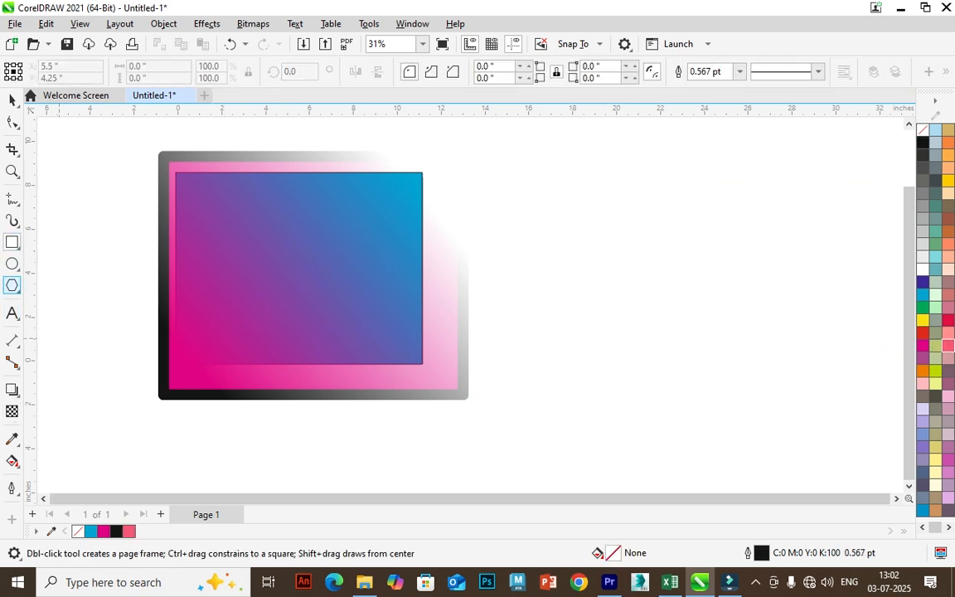
Draw an ellipse about 11.2 by 9.8 inches beside the rectangles and fill it with the salmon colour C:0 M:60 Y:40 K:20
click(13, 263)
drag(614, 154, 868, 378)
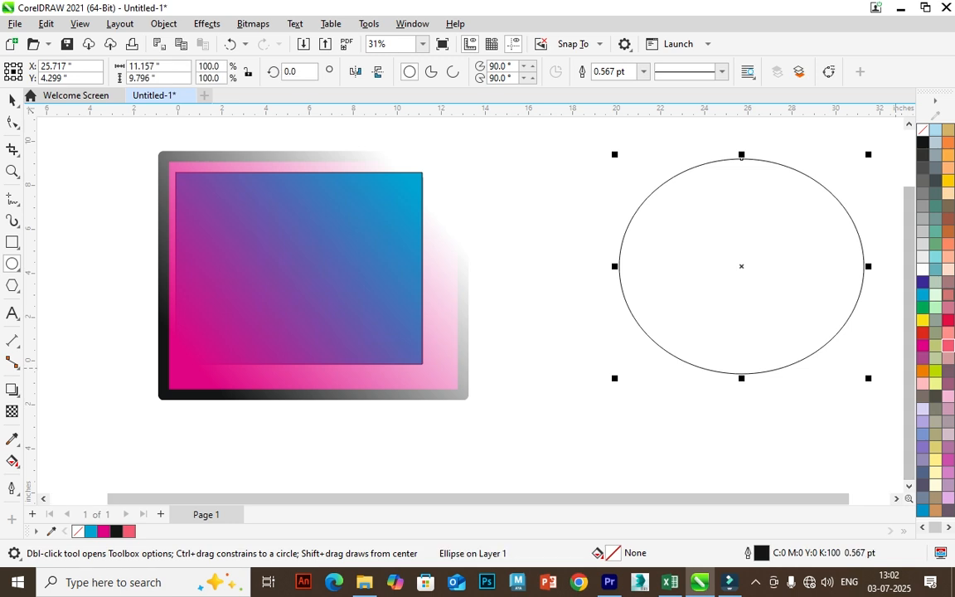
click(949, 296)
Apply a linear fountain transparency to the salmon ellipse, running from opaque at lower left to transparent at upper right
click(13, 389)
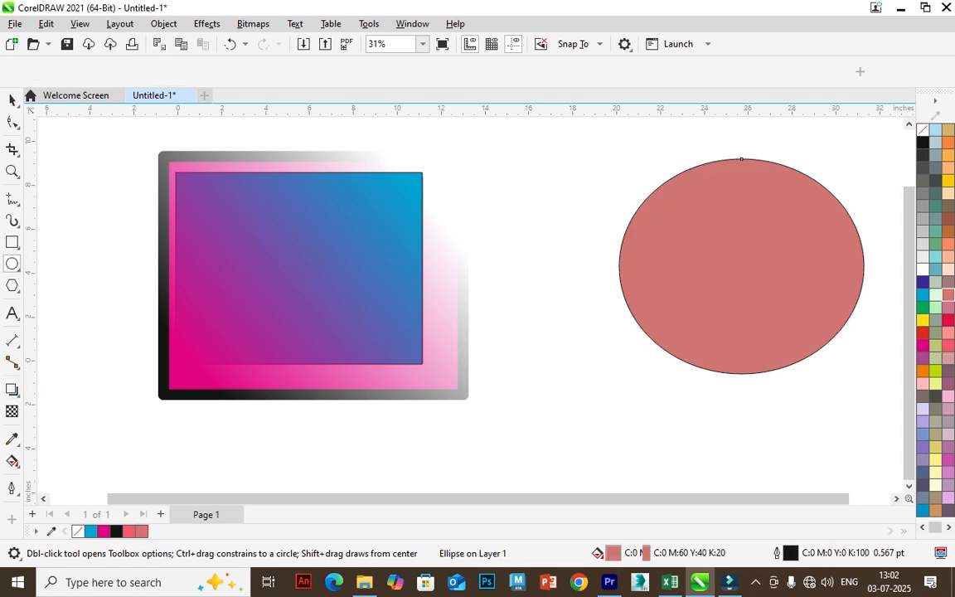
click(12, 411)
drag(810, 171, 656, 362)
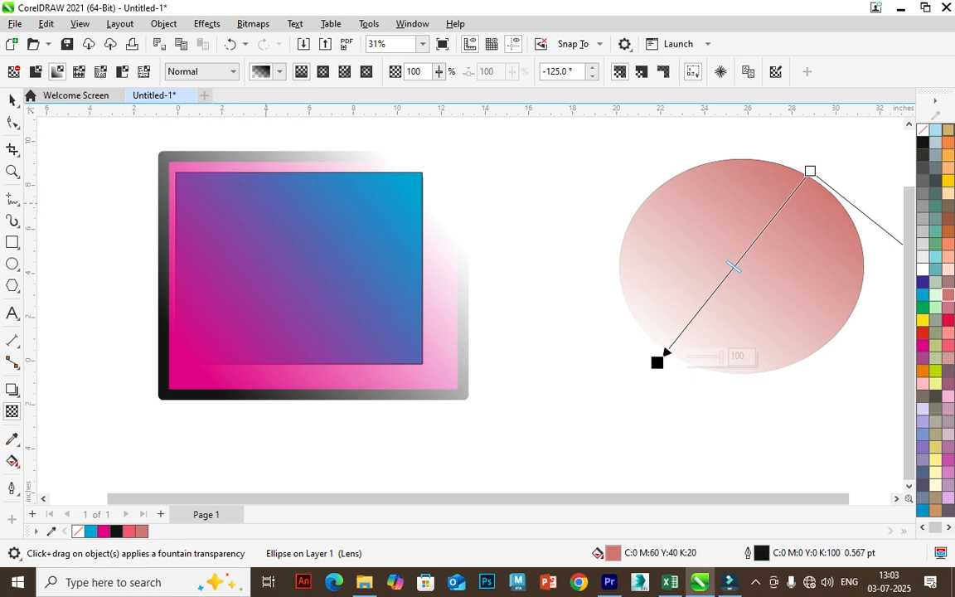
drag(650, 346, 819, 188)
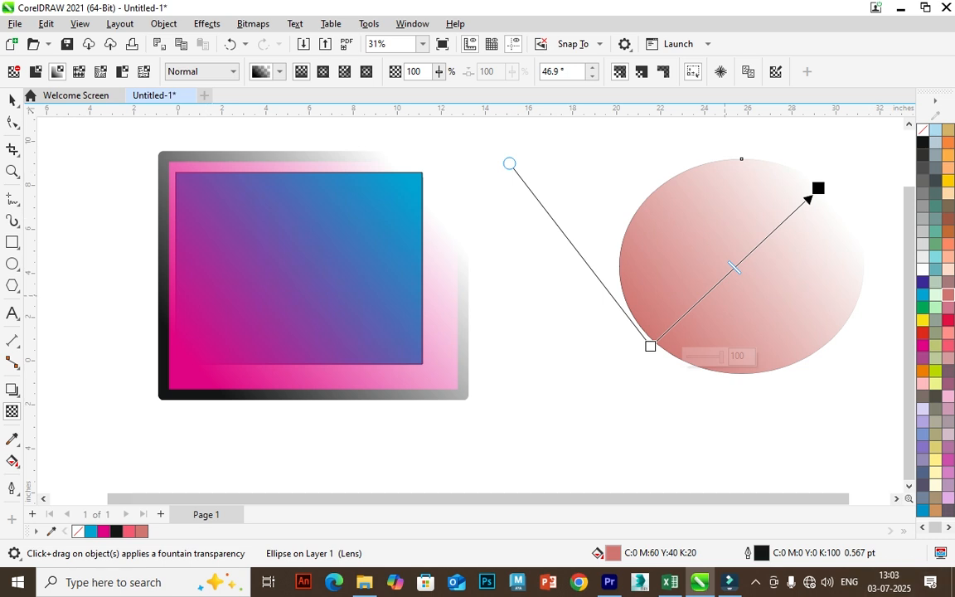
Remove the fountain transparency from the salmon ellipse
click(11, 99)
scroll(668, 198, right, 3)
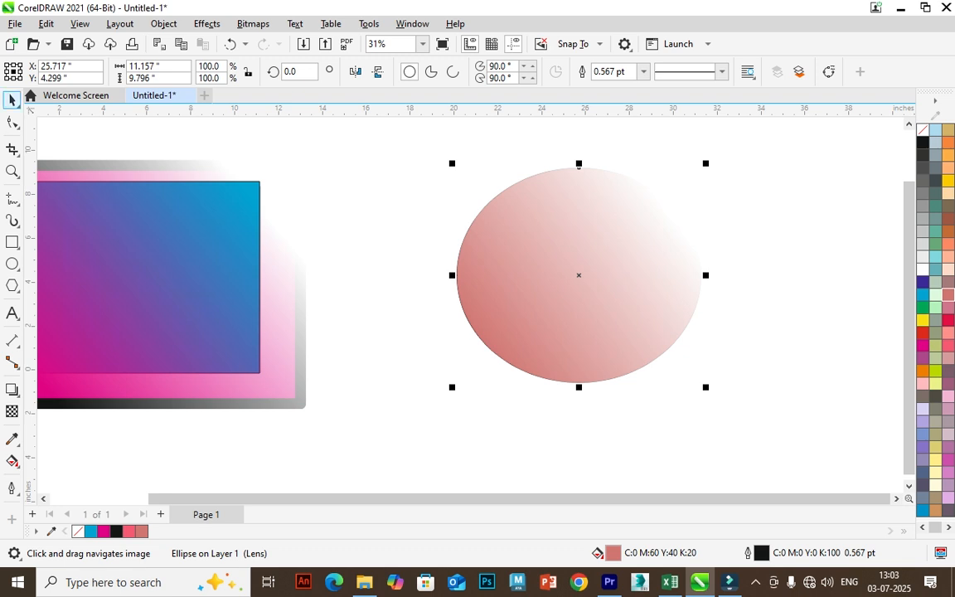
click(11, 411)
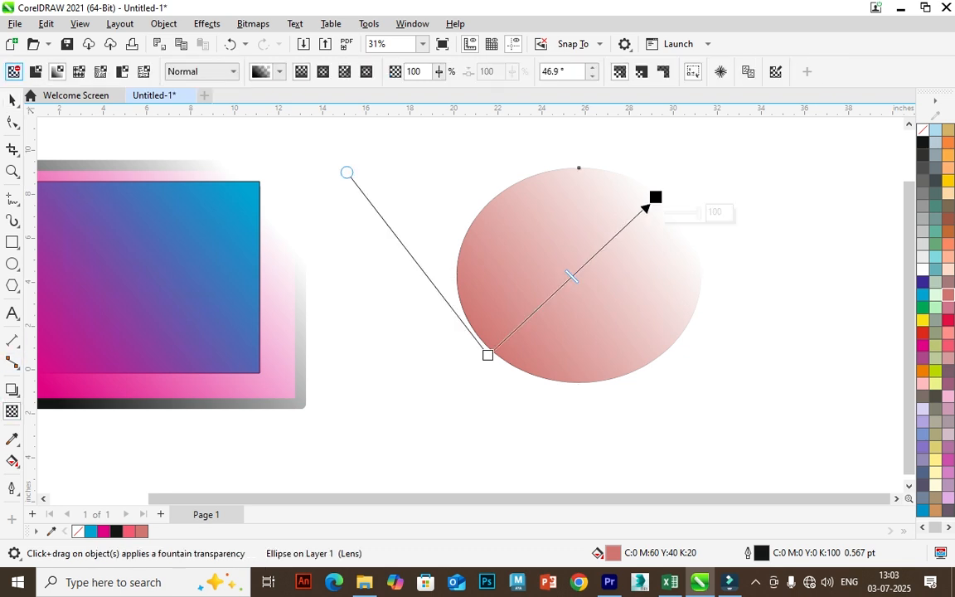
click(13, 71)
Set the ellipse's outline width to 10 pt and colour the outline faded green (C:20 M:0 Y:20 K:20), followed by cyan (C:100)
drag(835, 239, 812, 247)
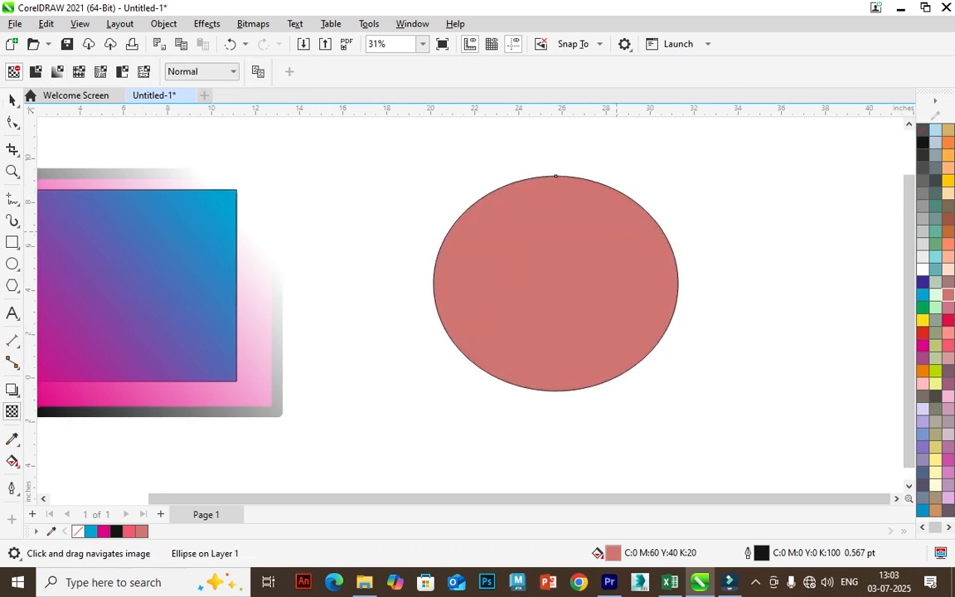
click(11, 100)
click(556, 283)
click(644, 71)
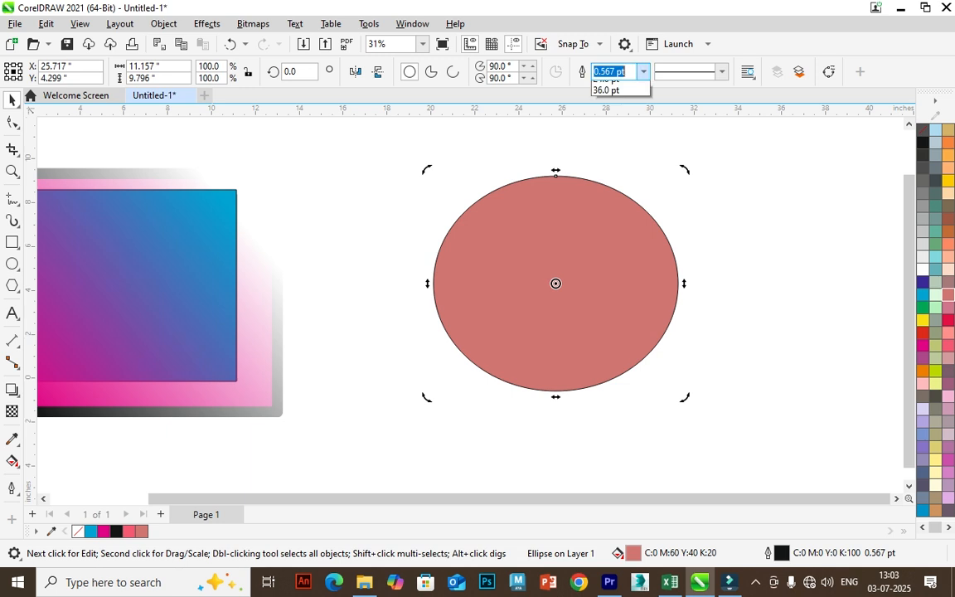
click(614, 194)
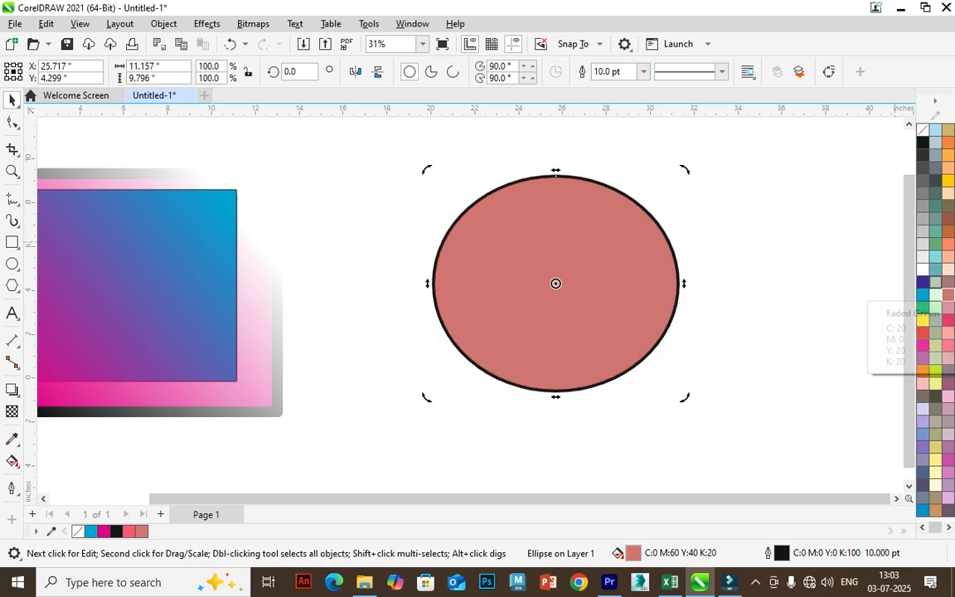
right_click(936, 290)
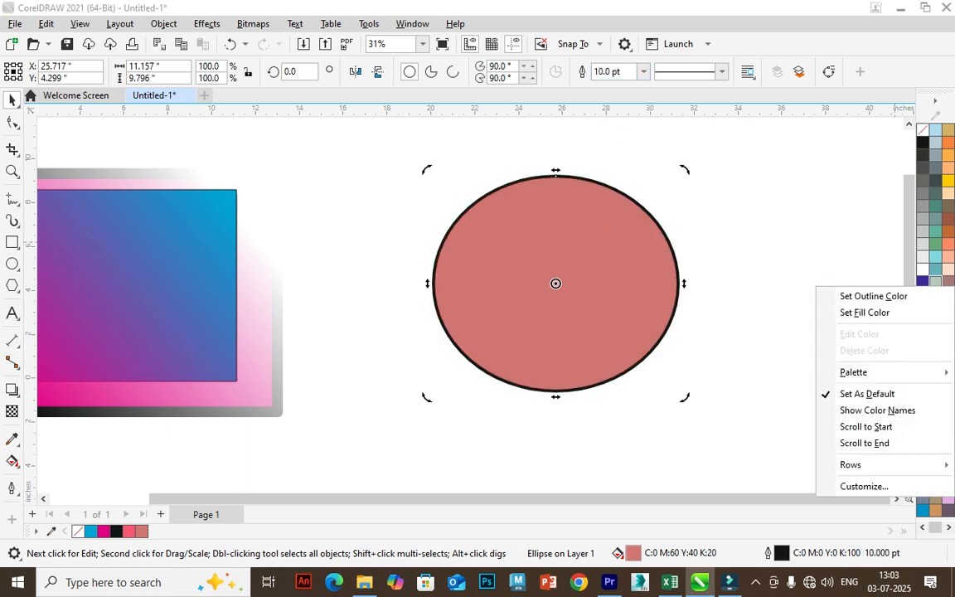
click(842, 296)
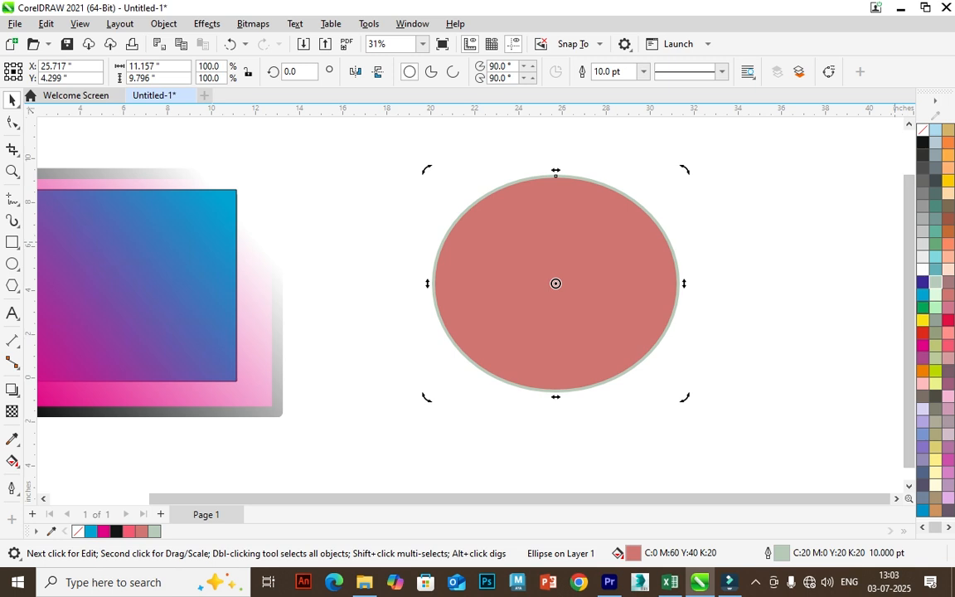
right_click(935, 298)
click(873, 312)
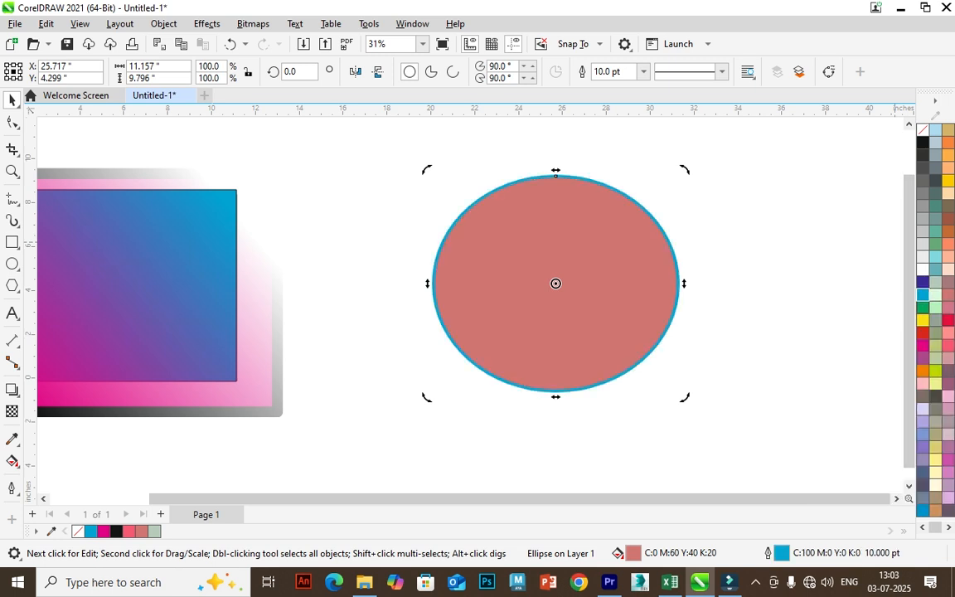
Fill the ellipse with green, change the fill to yellow (C:0 M:0 Y:100 K:0), and remove the outline
click(923, 307)
click(923, 320)
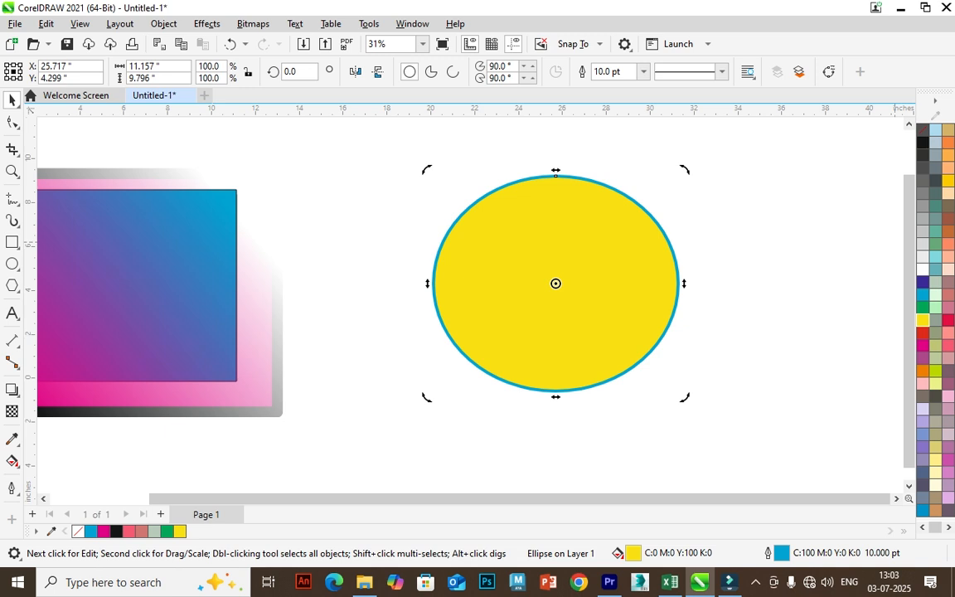
right_click(948, 130)
click(873, 136)
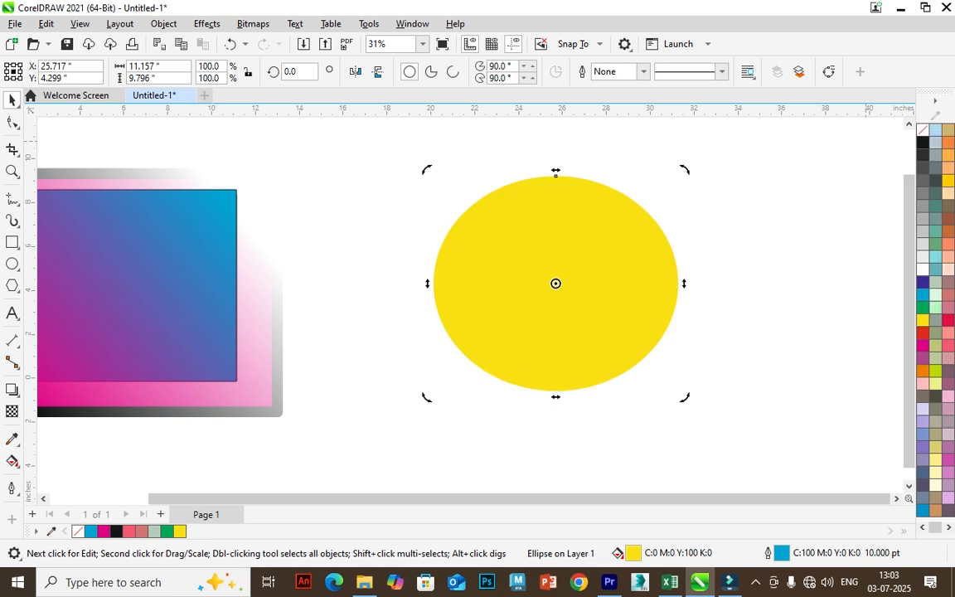
Fill the ellipse with red, change the fill to brown (C:0 M:60 Y:60 K:40), and give it a black outline
click(923, 333)
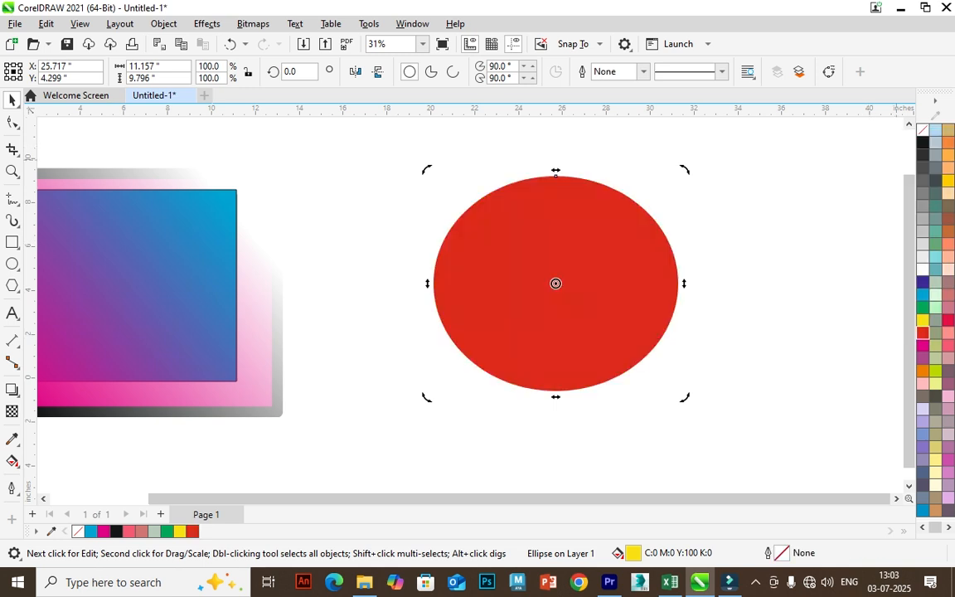
click(949, 219)
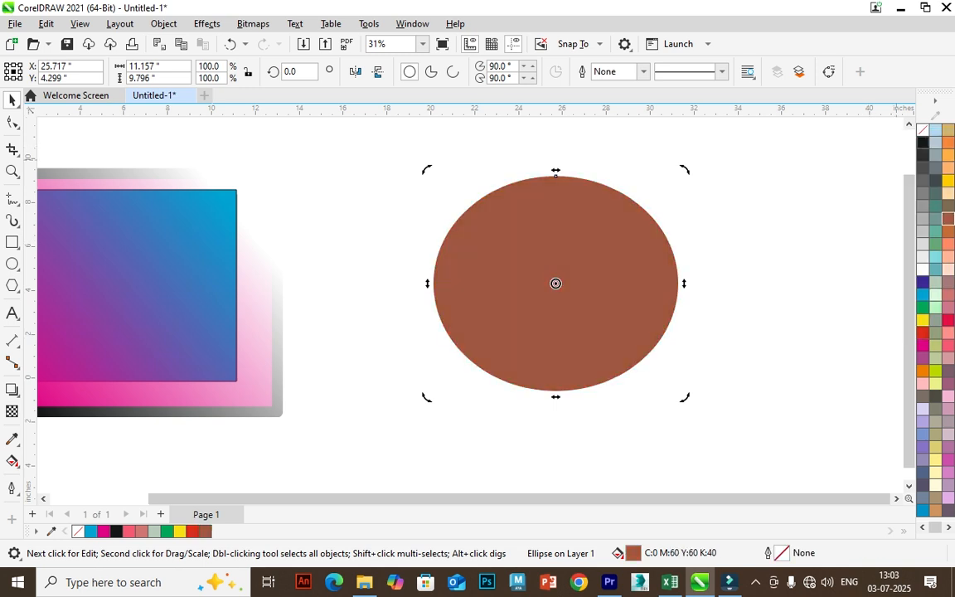
right_click(923, 142)
click(862, 156)
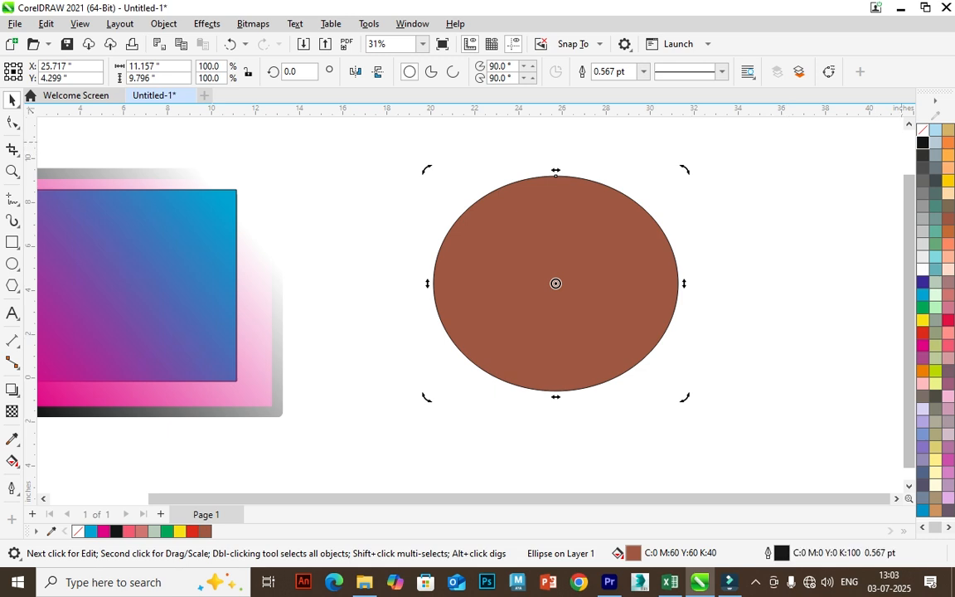
Clear the ellipse's fill, and try orange-brown (C:0 M:60 Y:80 K:20) and a navy shade (C:100 M:86 Y:11 K:51)
click(923, 130)
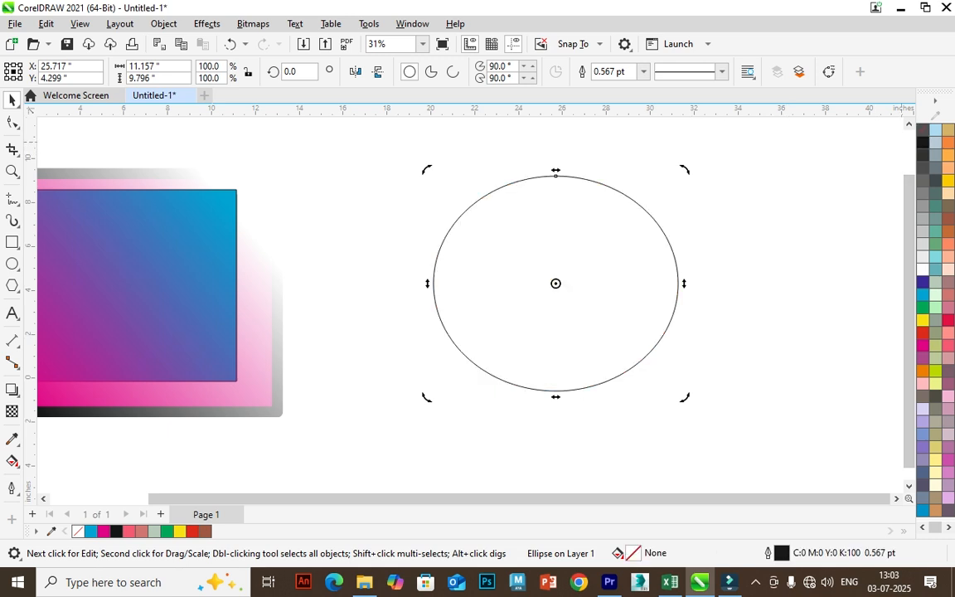
click(948, 232)
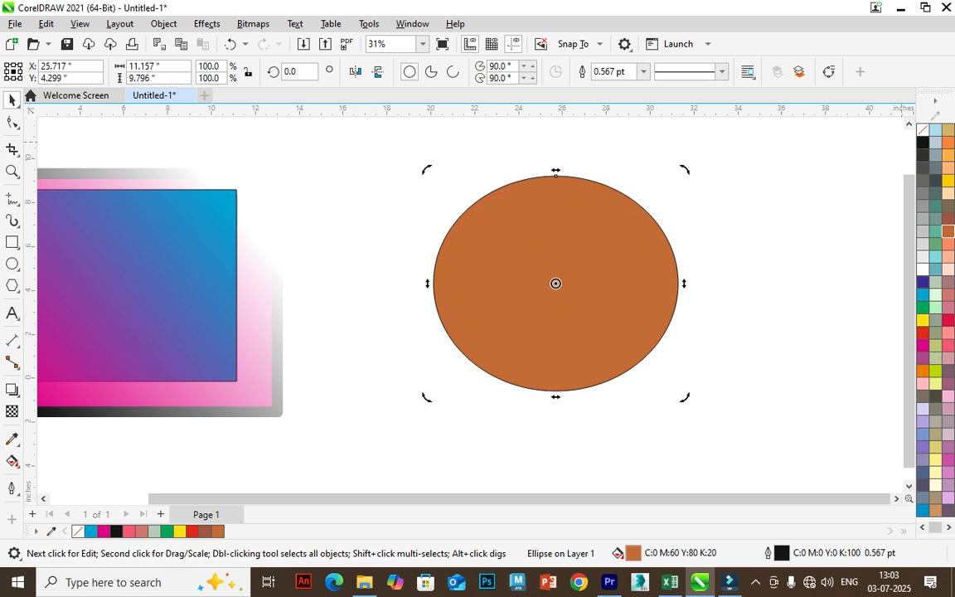
click(923, 282)
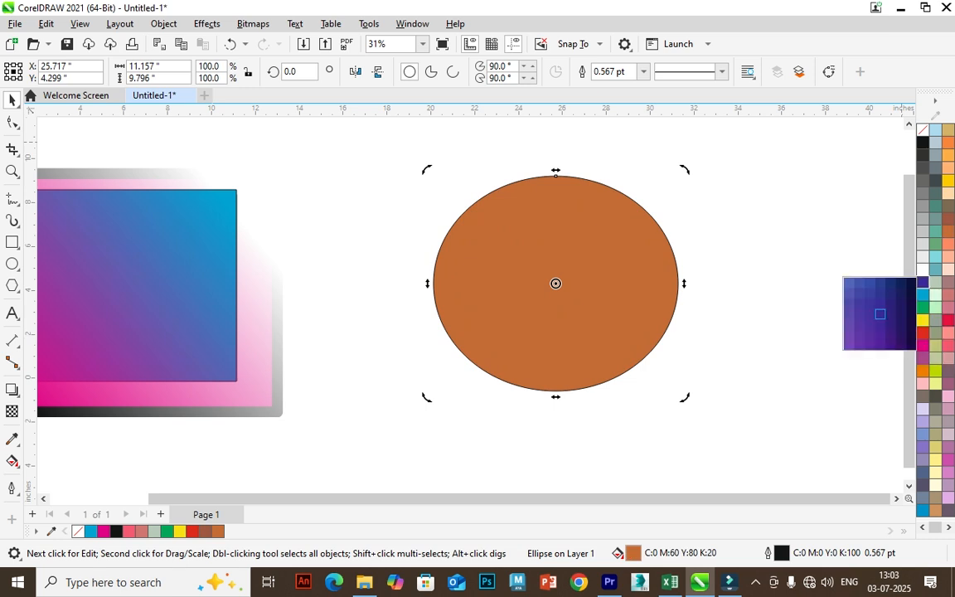
click(880, 313)
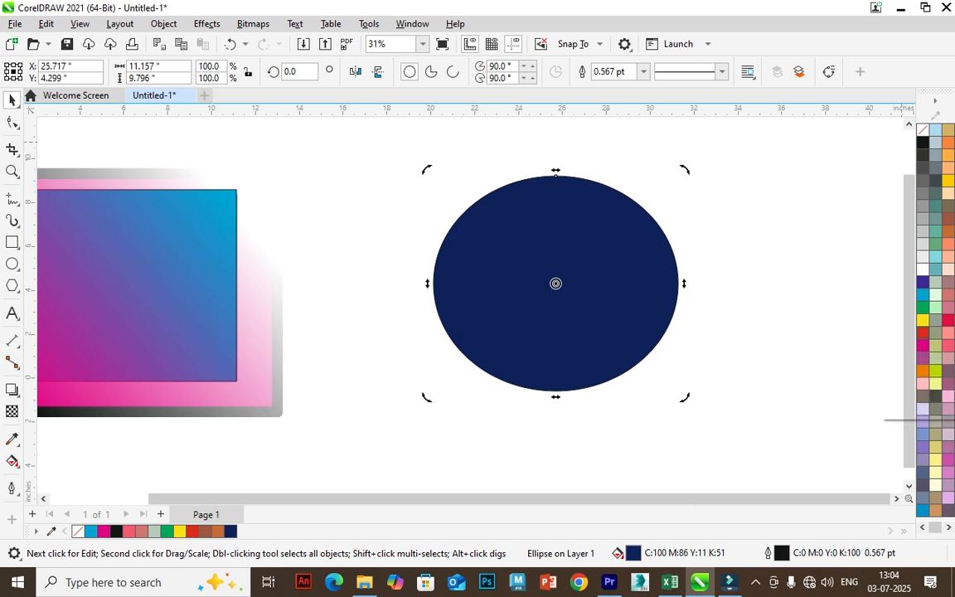
Fill the ellipse with shades of the red swatch: coral (C:1 M:70 Y:65 K:0), and finally dark red (C:9 M:100 Y:72 K:46)
click(923, 332)
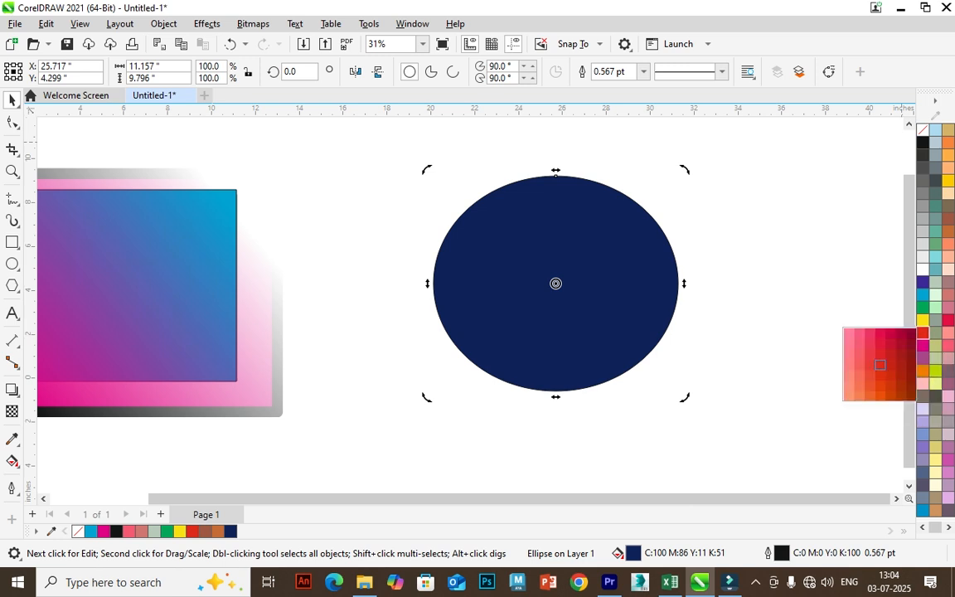
click(859, 385)
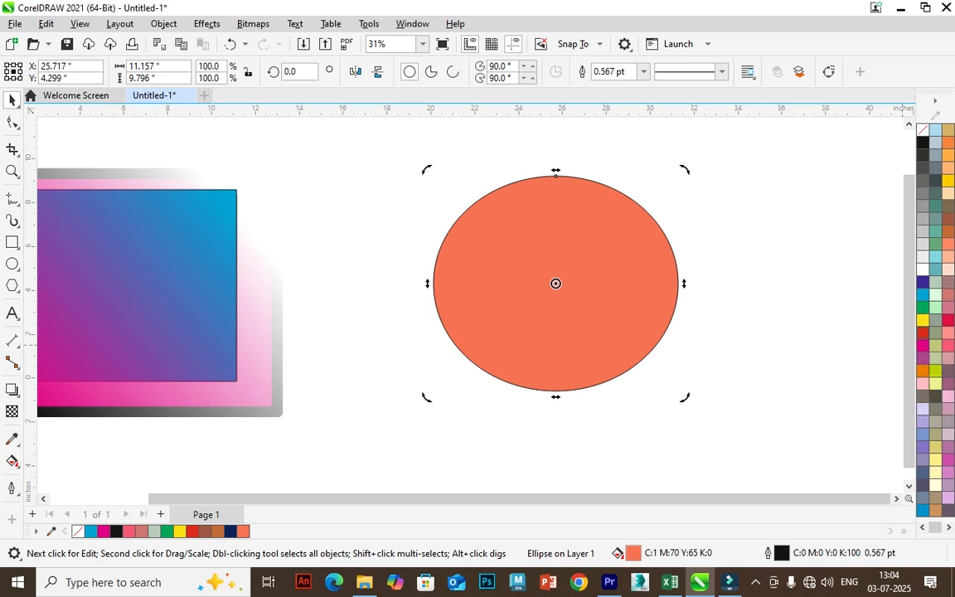
click(923, 332)
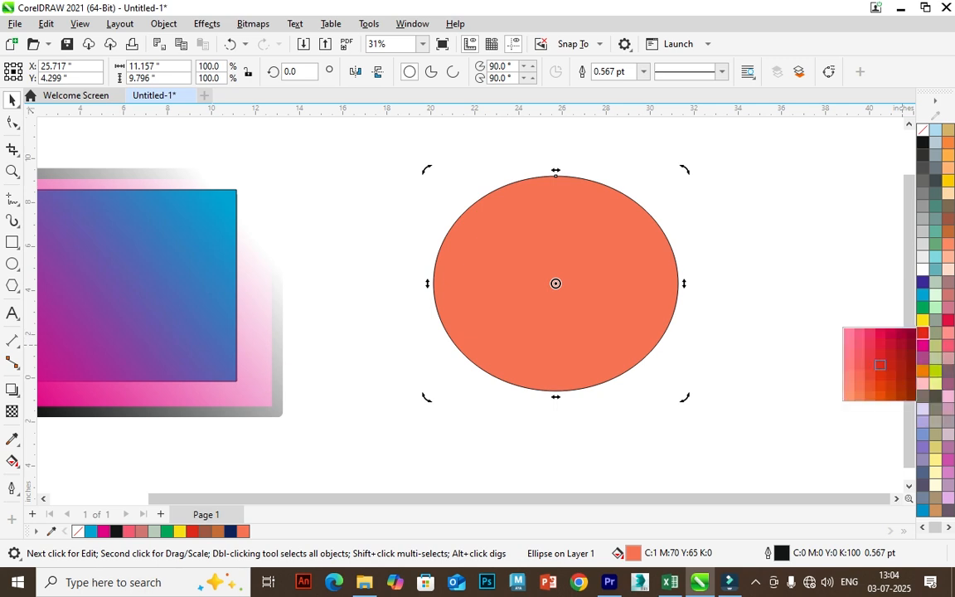
click(911, 344)
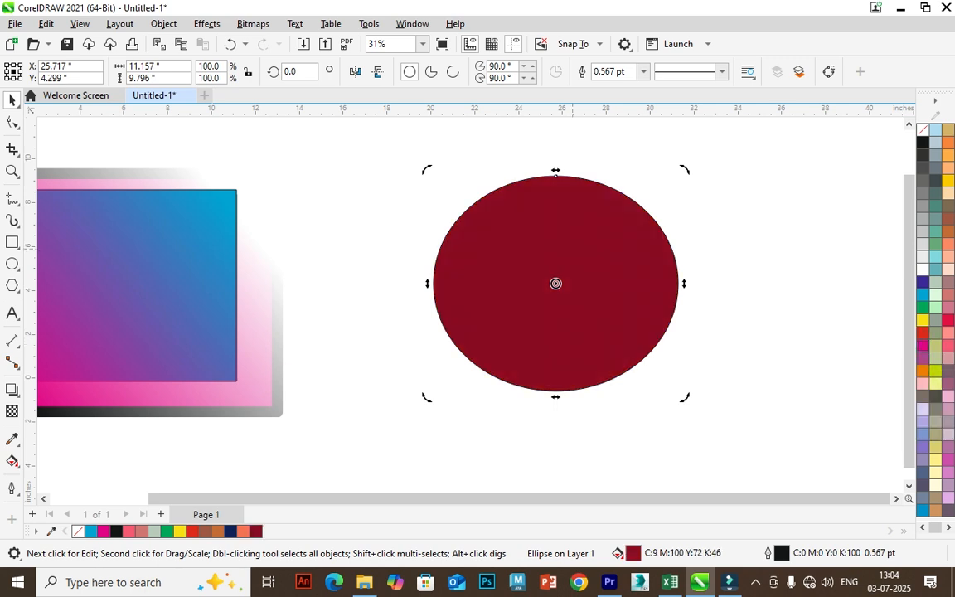
Select the overlapping rectangles together with the ellipse and delete them all
drag(626, 290, 690, 292)
scroll(437, 196, down, 1)
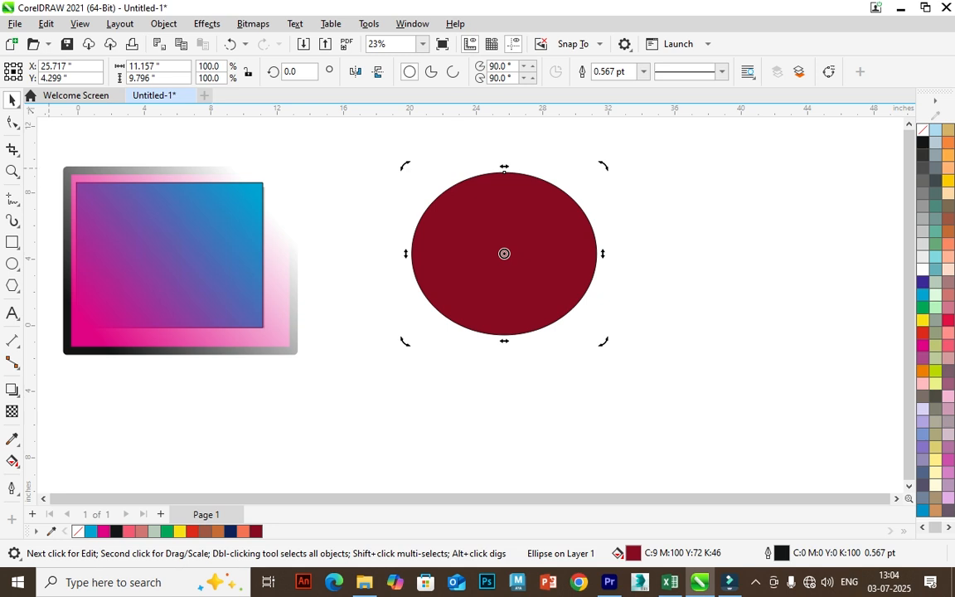
scroll(704, 250, down, 1)
drag(737, 174, 747, 173)
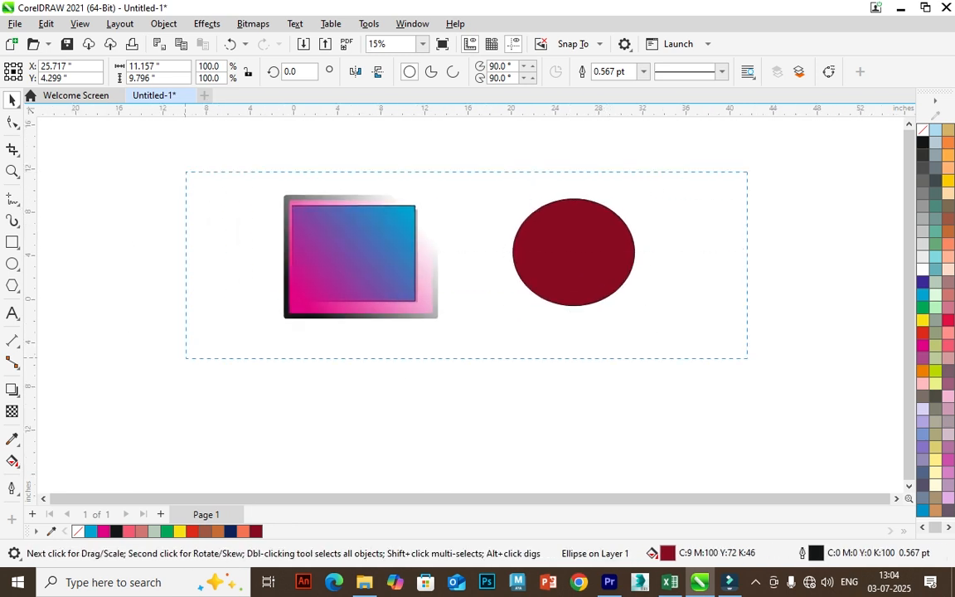
drag(186, 358, 186, 358)
key(Delete)
Draw an open S-shaped curve about 8.3 by 9.6 inches with the Freehand tool and assign it a yellow fill
scroll(282, 225, up, 2)
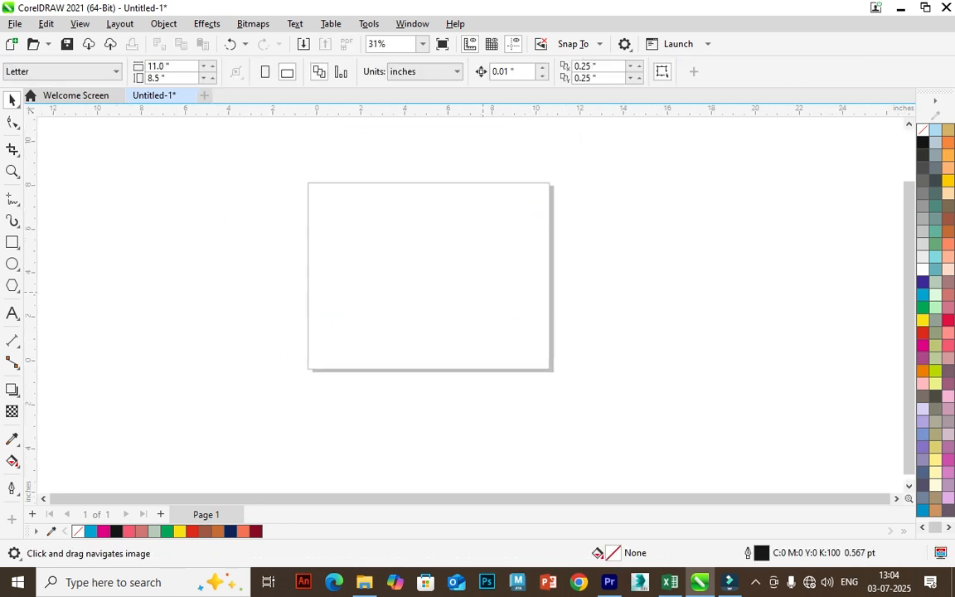
drag(475, 301, 448, 322)
scroll(464, 307, up, 2)
drag(520, 292, 557, 265)
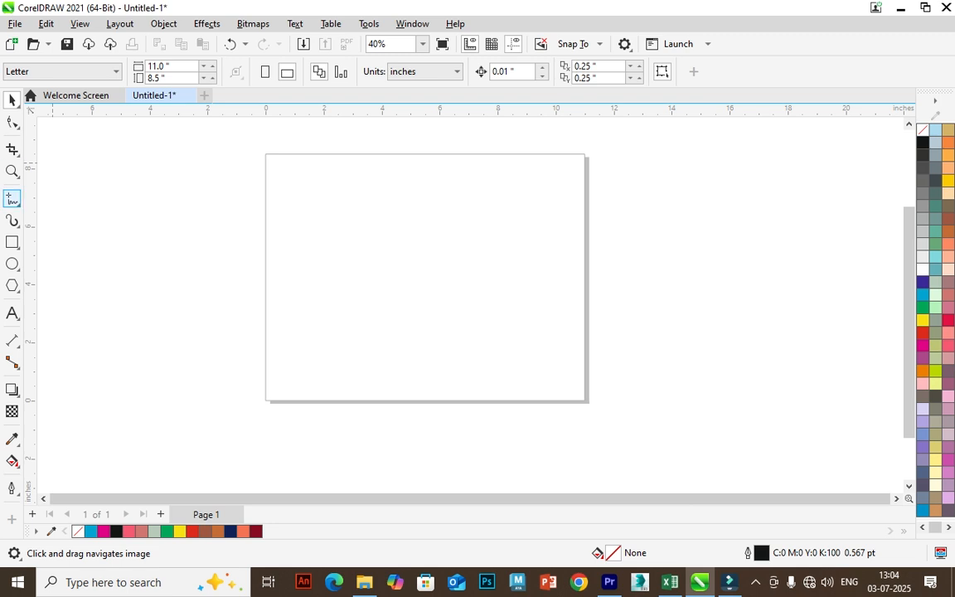
click(12, 199)
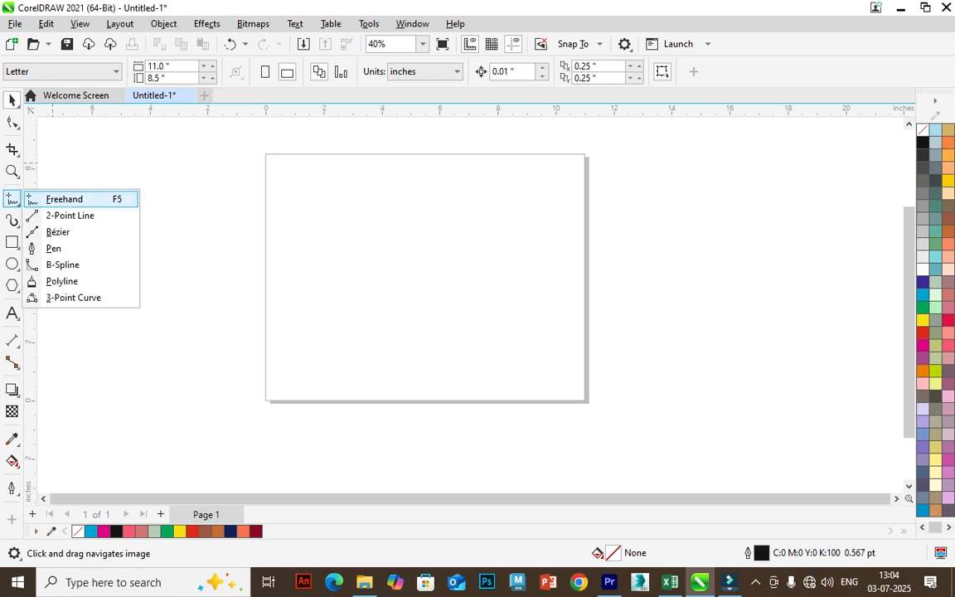
click(64, 199)
mouse_move(472, 372)
mouse_down()
mouse_move(533, 310)
mouse_move(511, 472)
mouse_move(431, 398)
mouse_move(494, 398)
mouse_move(480, 387)
mouse_up()
scroll(480, 386, up, 3)
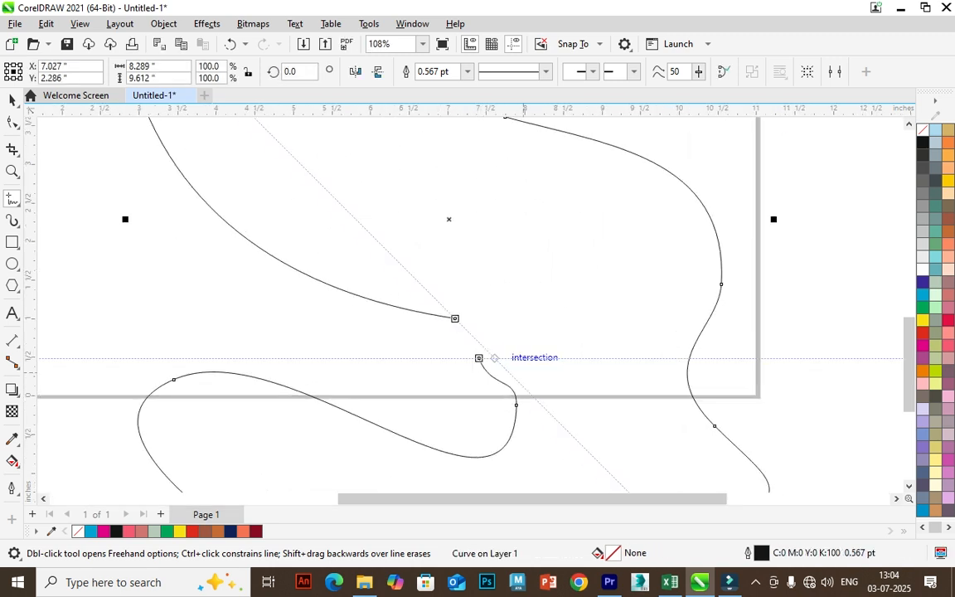
click(922, 320)
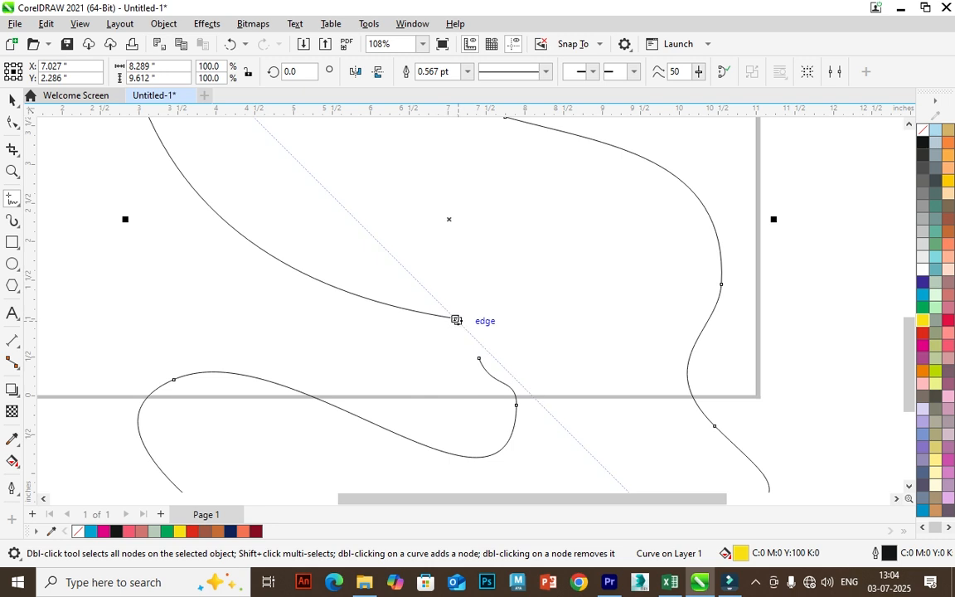
click(45, 23)
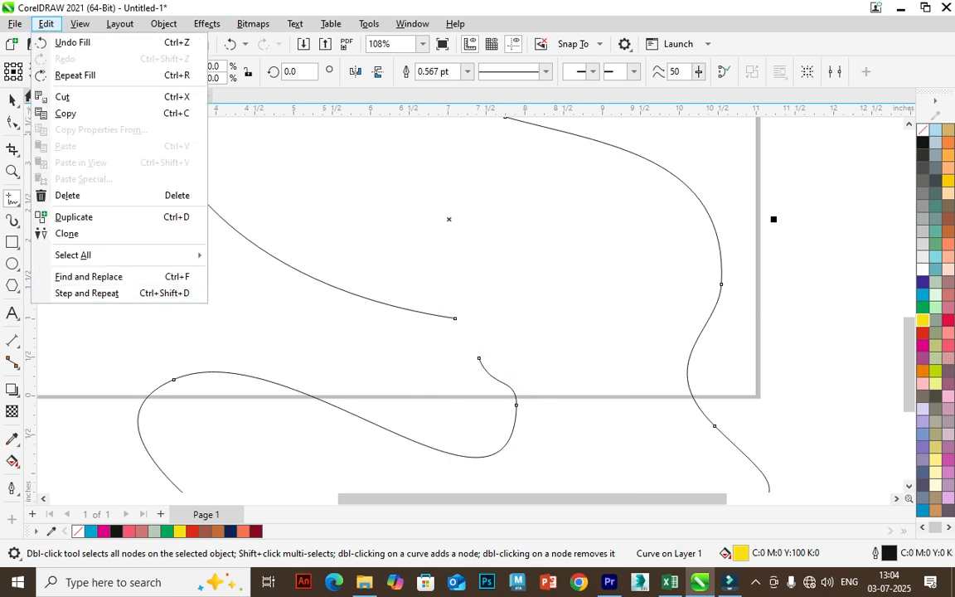
click(45, 24)
click(80, 24)
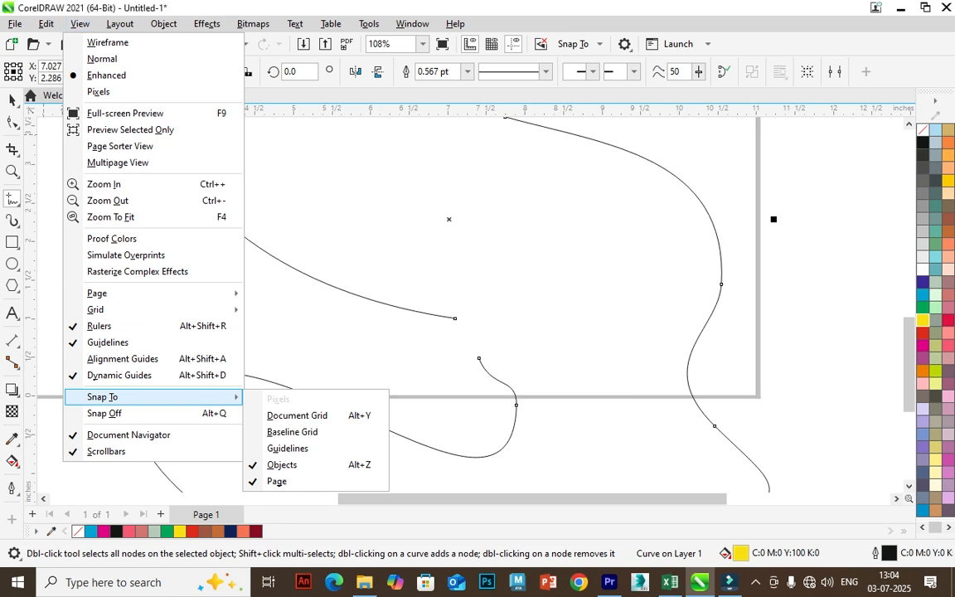
click(479, 359)
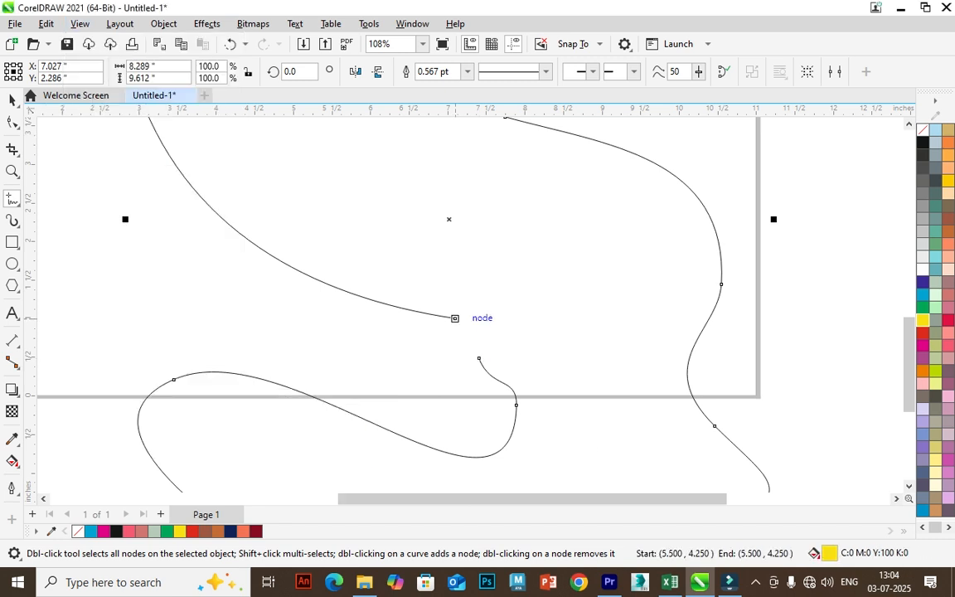
Close the S-shaped curve by joining its two open end nodes, and delete the closed shape
click(481, 358)
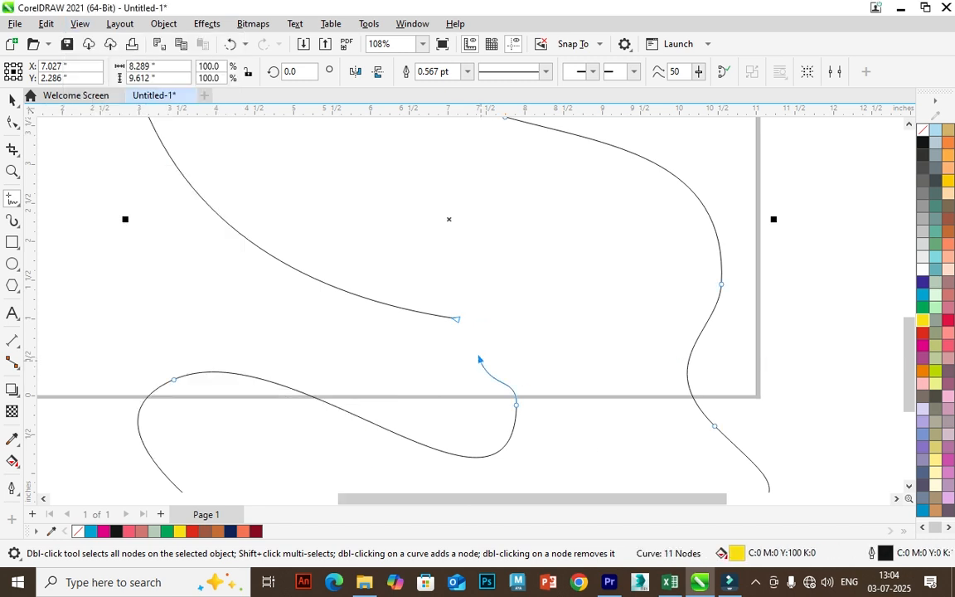
drag(479, 358, 456, 318)
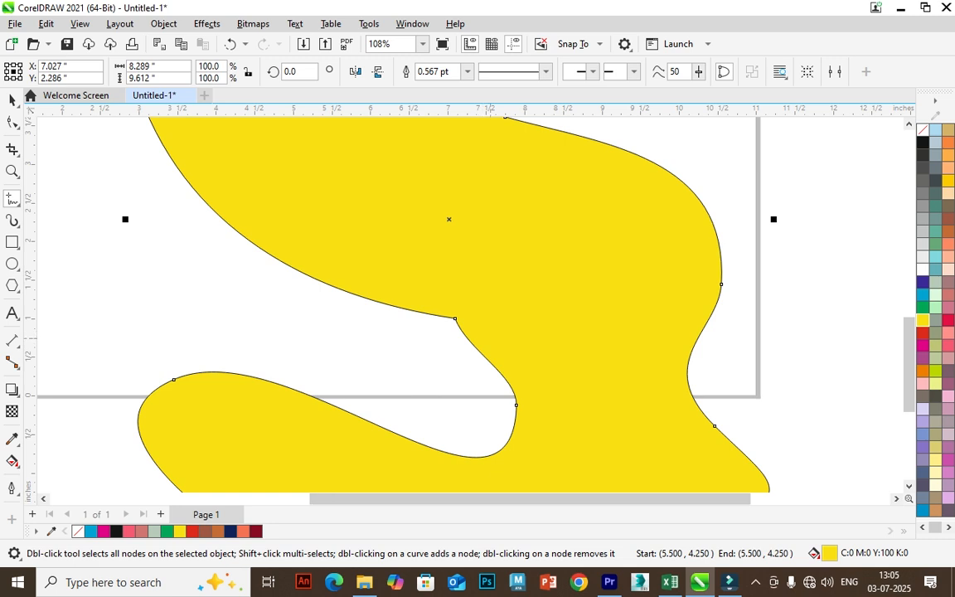
scroll(492, 338, down, 5)
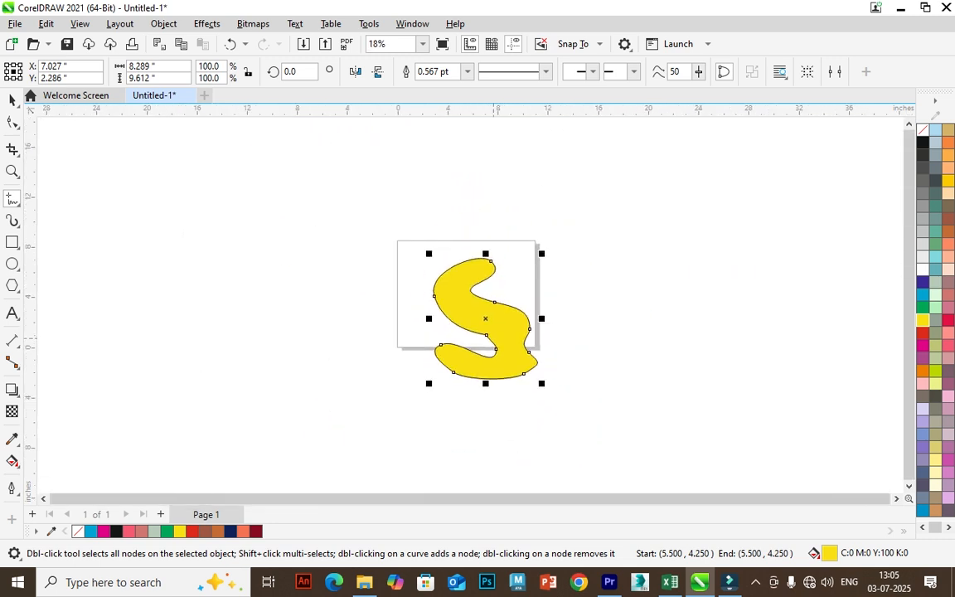
key(Delete)
Draw a slanted 2-point line about 21.2 inches wide and 6.4 inches high across the page and give it a dotted line style
click(12, 199)
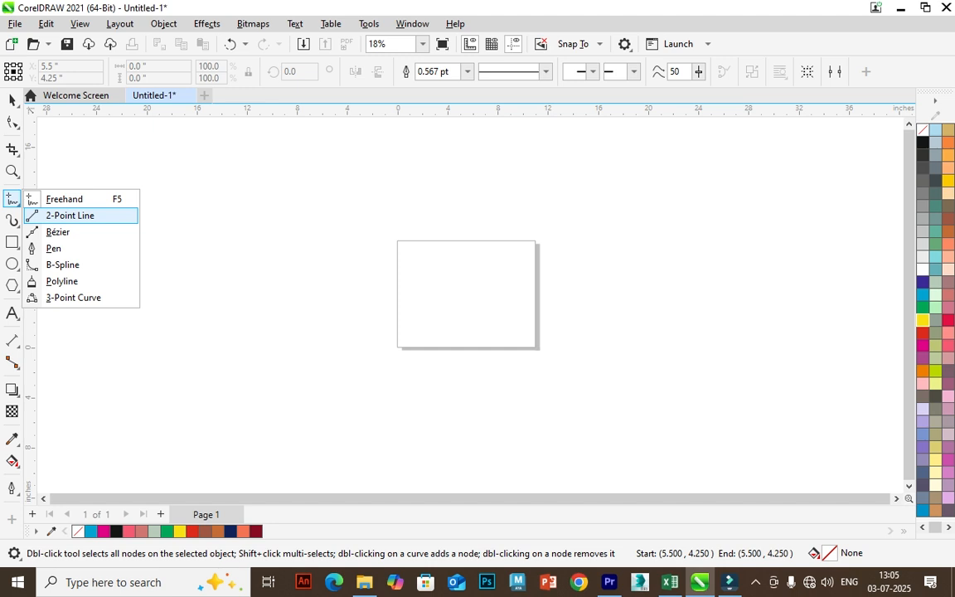
click(70, 215)
drag(378, 314, 649, 228)
scroll(644, 228, up, 1)
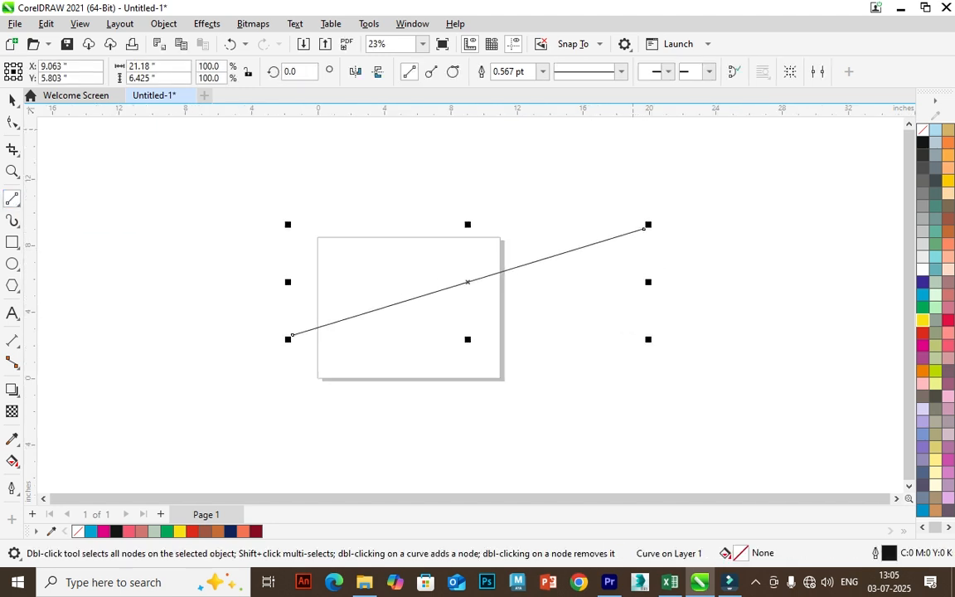
click(621, 72)
click(605, 142)
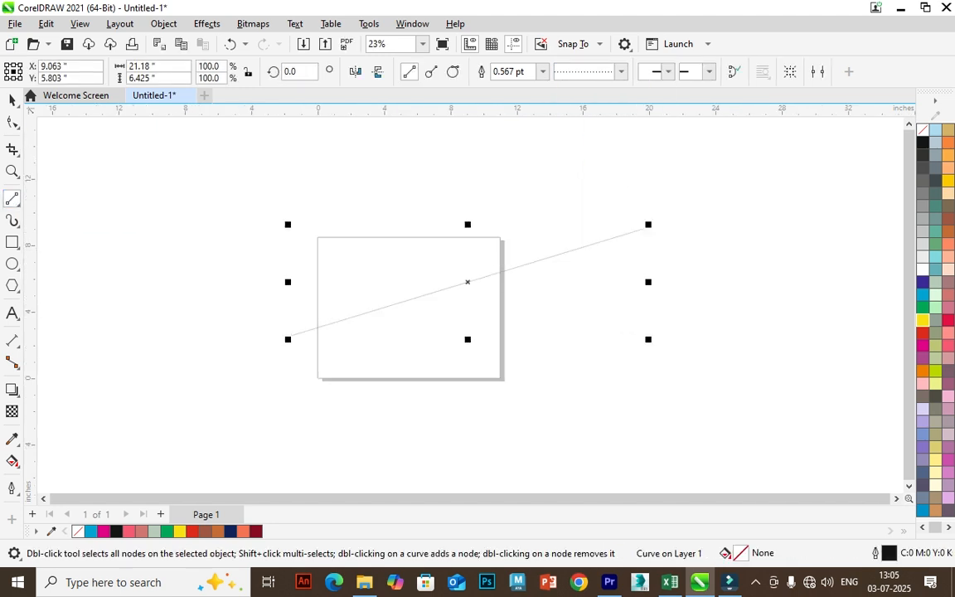
Set the dotted line's outline width to 10 pt
click(543, 71)
click(507, 149)
click(543, 72)
click(468, 181)
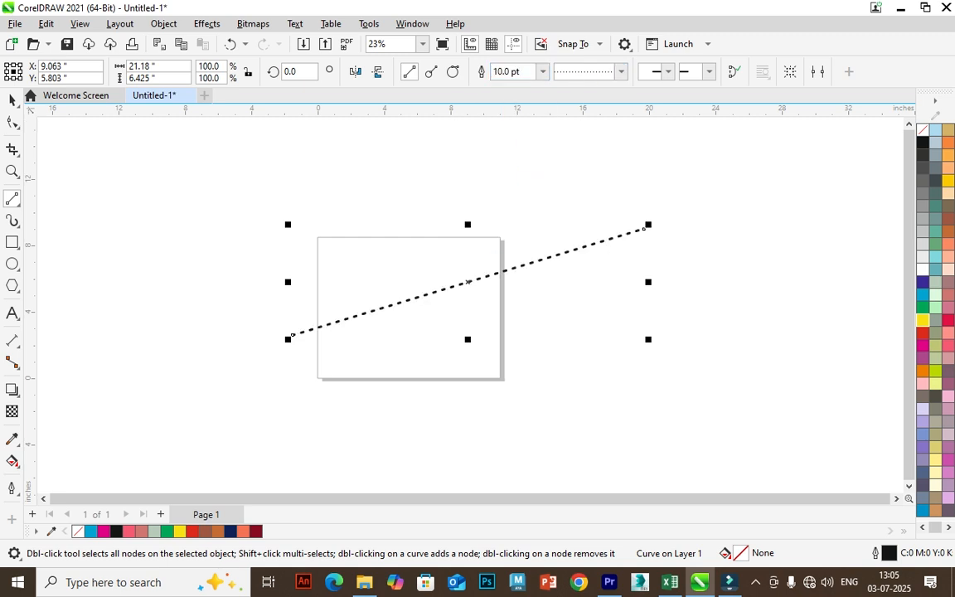
Add arrowheads to the start and the end of the dotted line
click(668, 72)
click(664, 135)
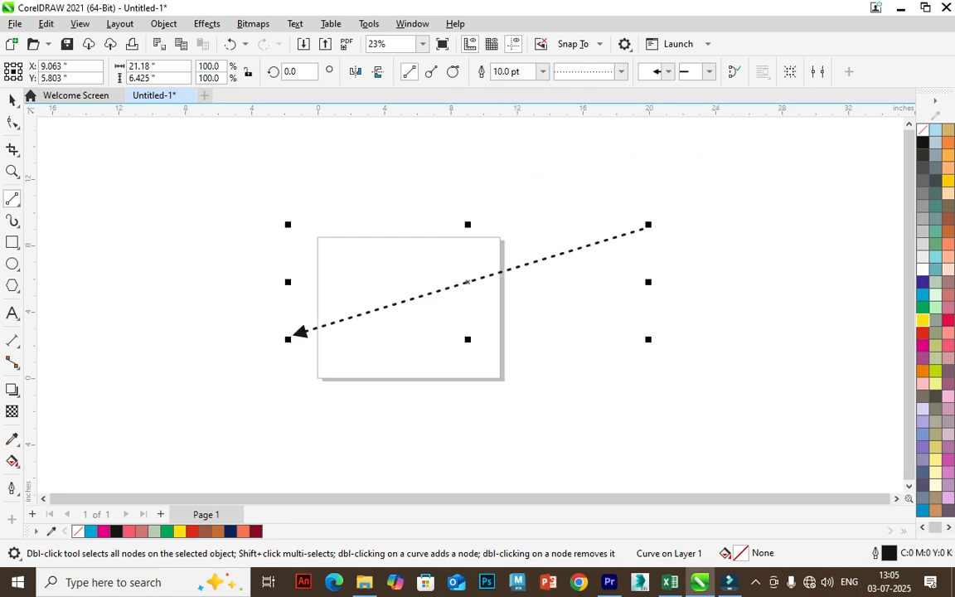
click(709, 72)
click(700, 134)
Remove the arrowheads from both ends of the dotted line
click(709, 71)
drag(830, 107, 788, 97)
click(690, 99)
click(669, 71)
click(663, 99)
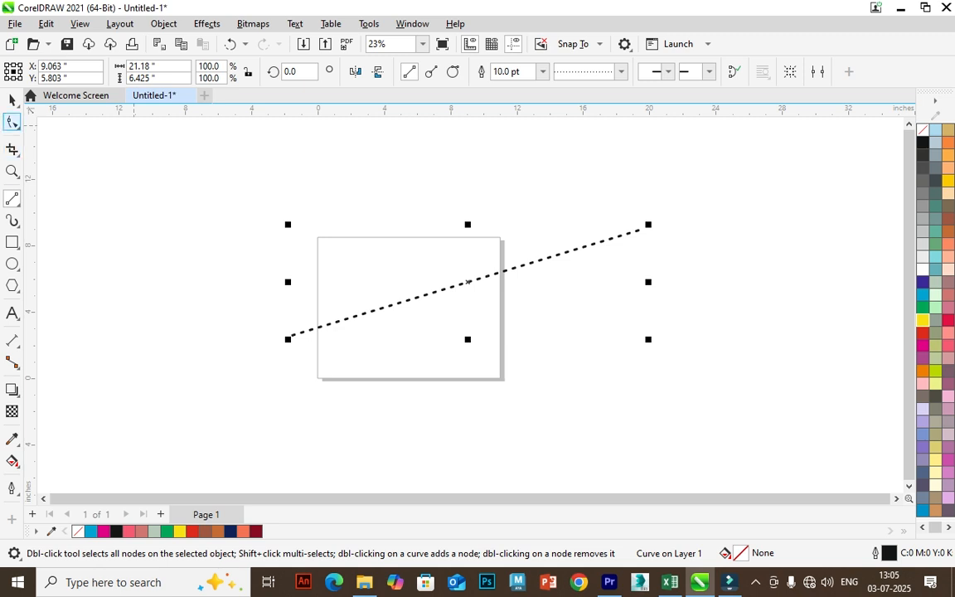
Start a Bézier path in the empty area right of the page with a run of straight segments curving round clockwise
click(13, 199)
click(58, 232)
drag(608, 203, 353, 202)
click(523, 250)
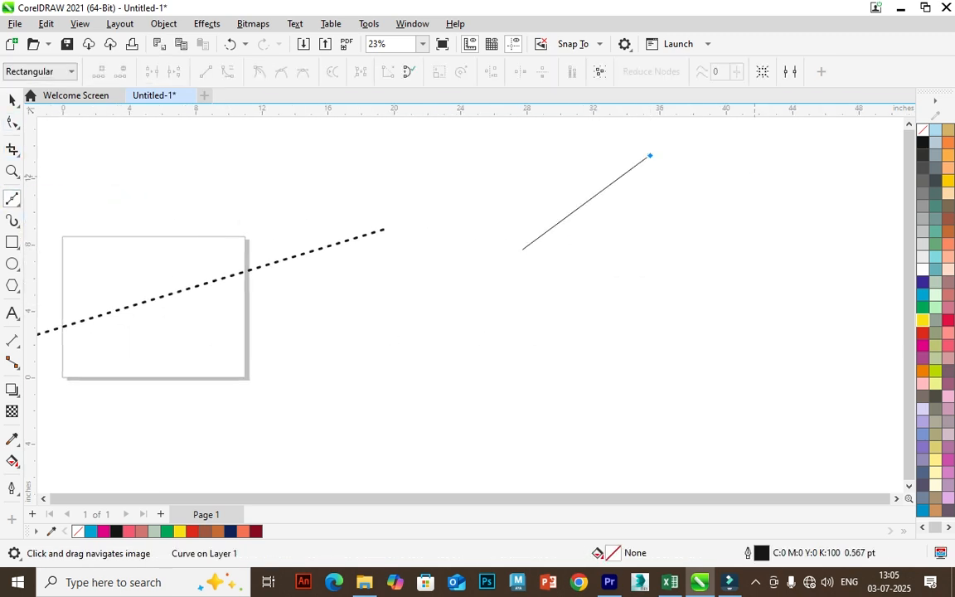
click(650, 156)
click(754, 175)
click(804, 284)
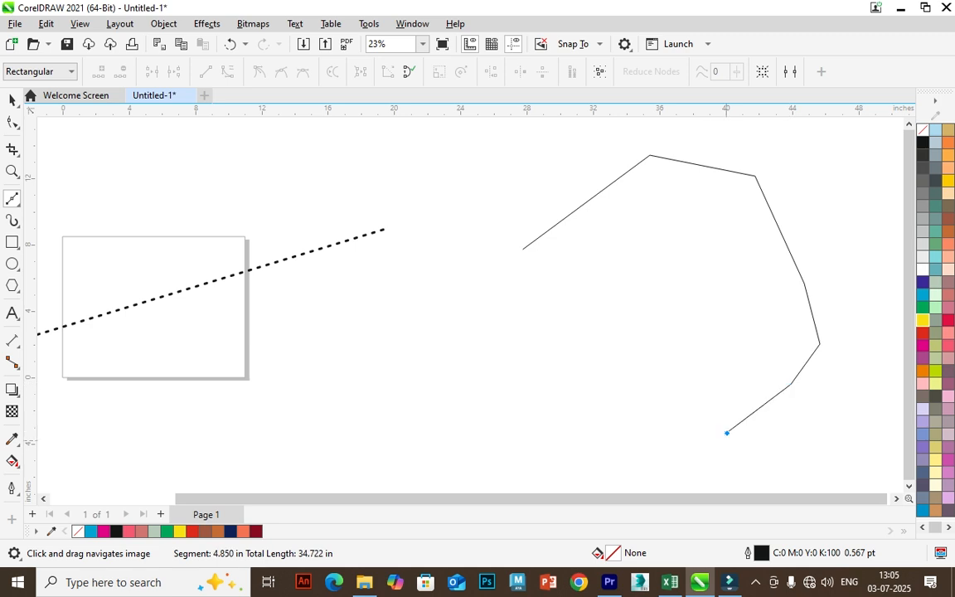
Continue the Bézier path with smooth, looping curved segments and close it at its starting node
drag(493, 479, 492, 397)
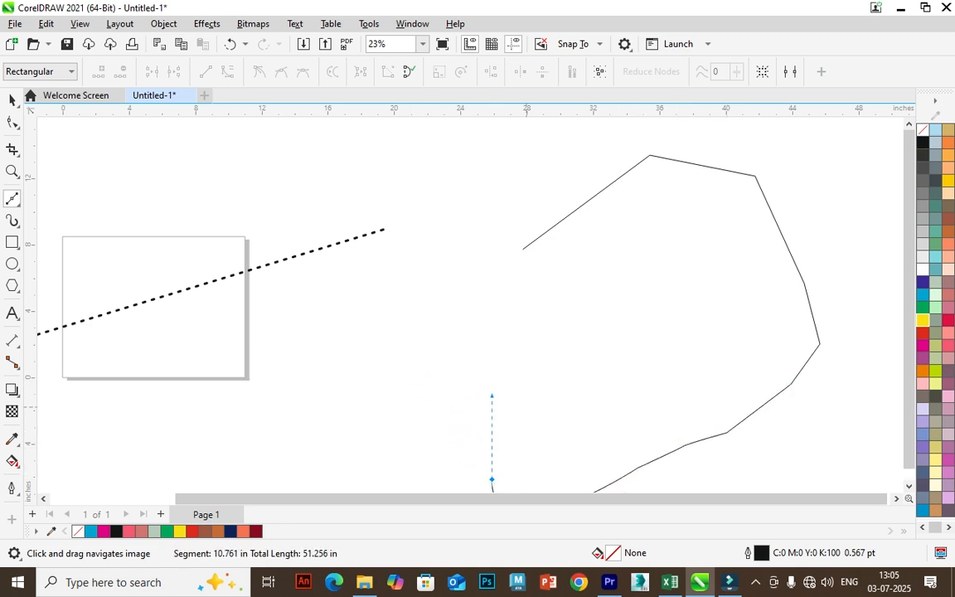
drag(565, 414, 613, 378)
drag(476, 365, 393, 320)
drag(450, 258, 515, 259)
click(523, 249)
scroll(548, 349, down, 1)
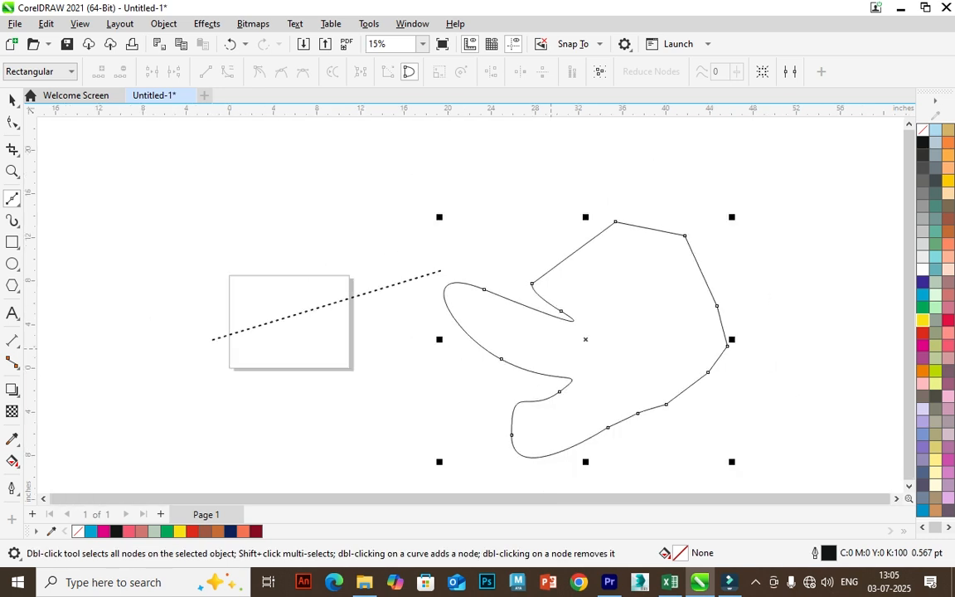
Select the dotted line together with the closed Bézier shape and delete both
click(11, 100)
scroll(306, 199, down, 2)
drag(147, 177, 654, 406)
key(Delete)
scroll(272, 259, up, 4)
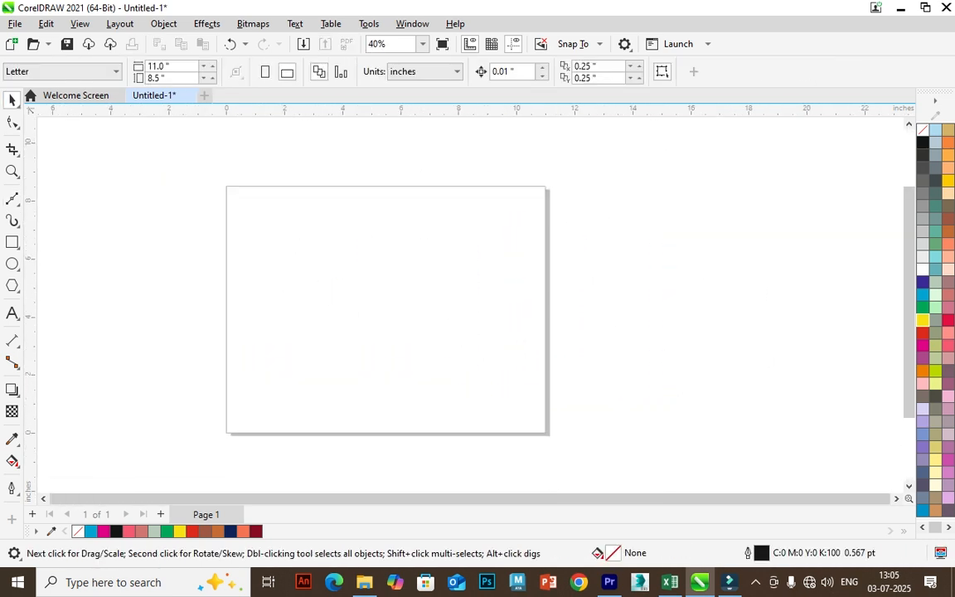
Draw an open Pen path about 17.7 by 4.5 inches, with three straight segments followed by a hooked curved segment
click(12, 198)
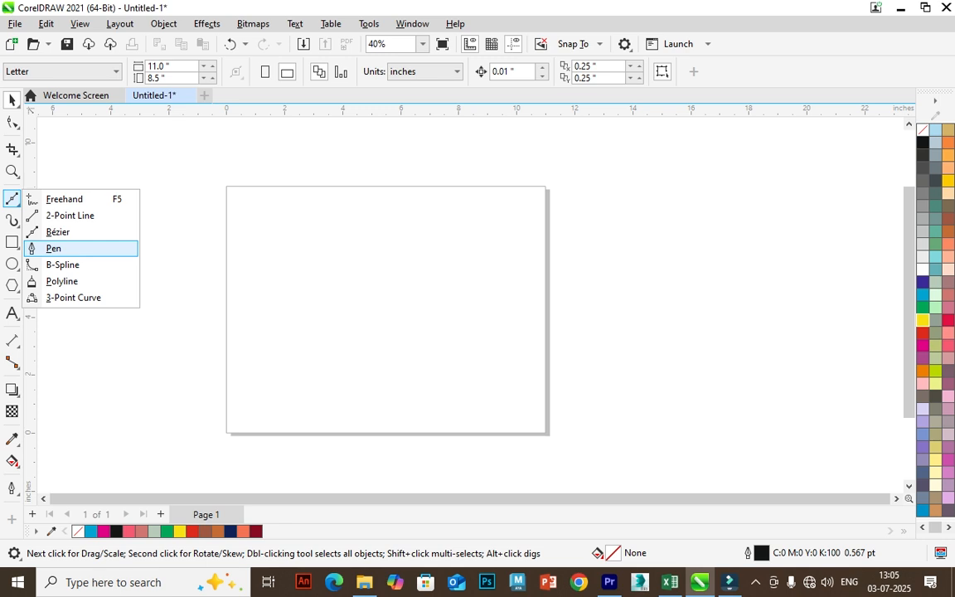
click(53, 248)
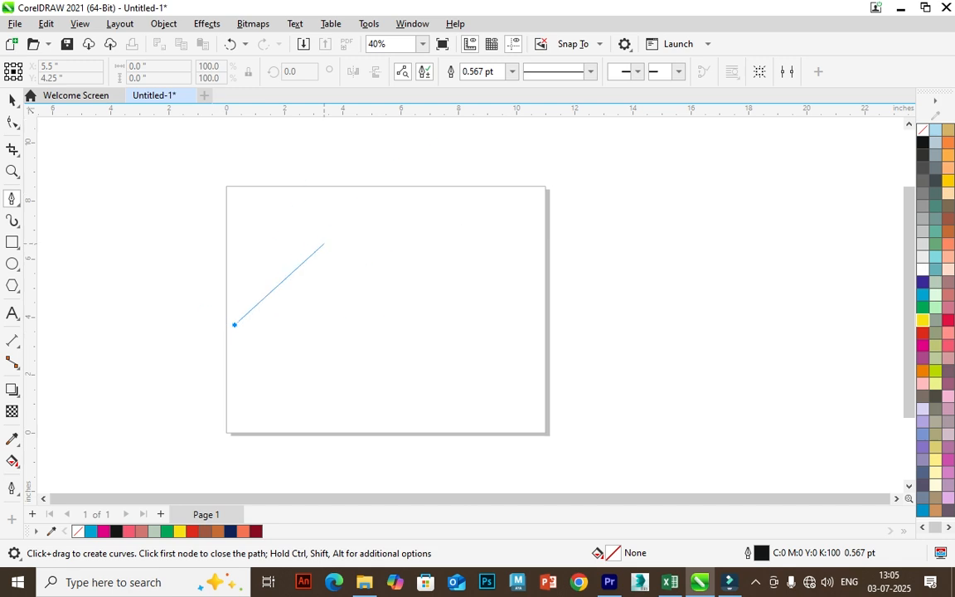
click(330, 222)
click(466, 194)
click(572, 201)
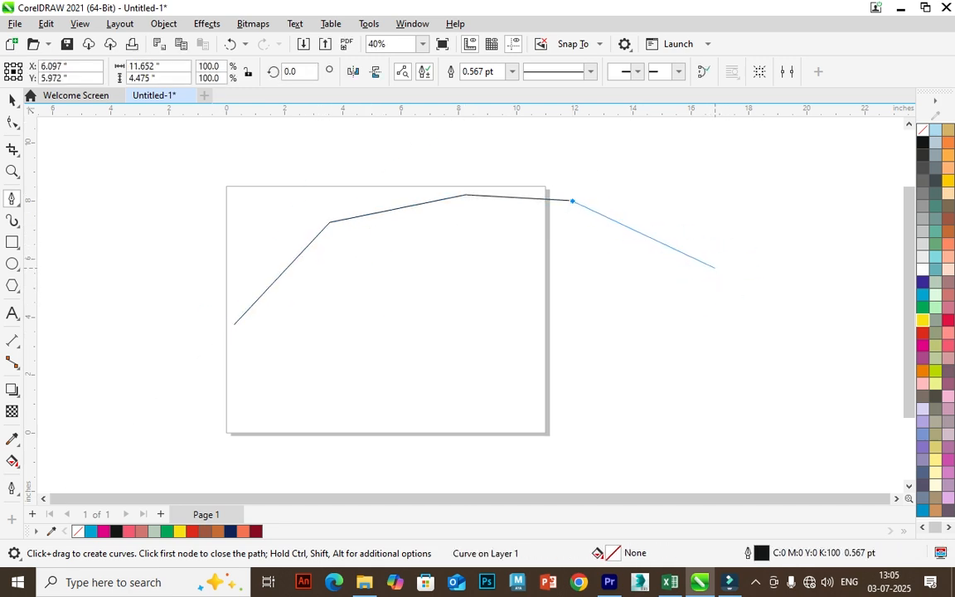
drag(715, 267, 789, 168)
scroll(620, 308, up, 1)
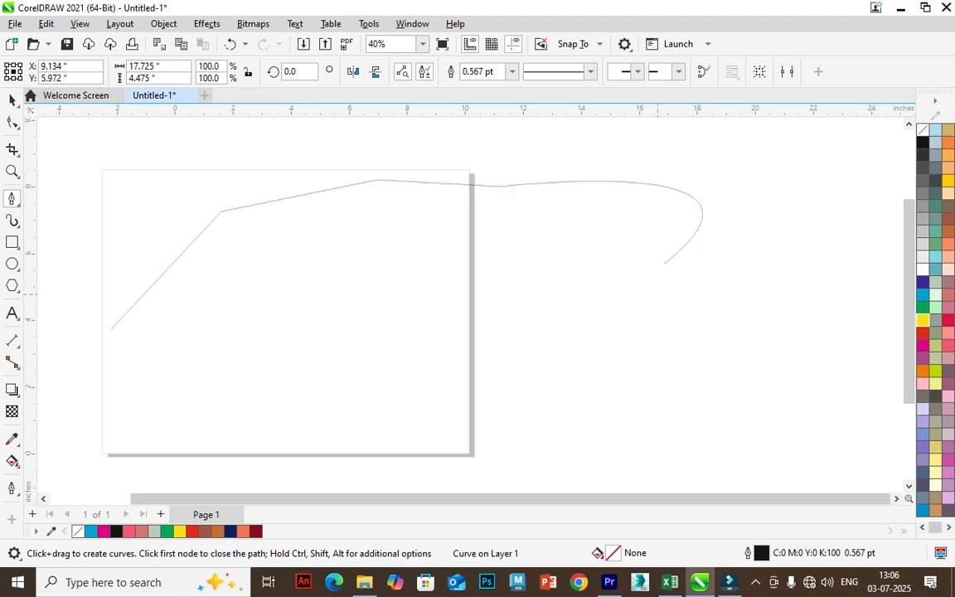
scroll(618, 287, up, 2)
scroll(617, 286, down, 2)
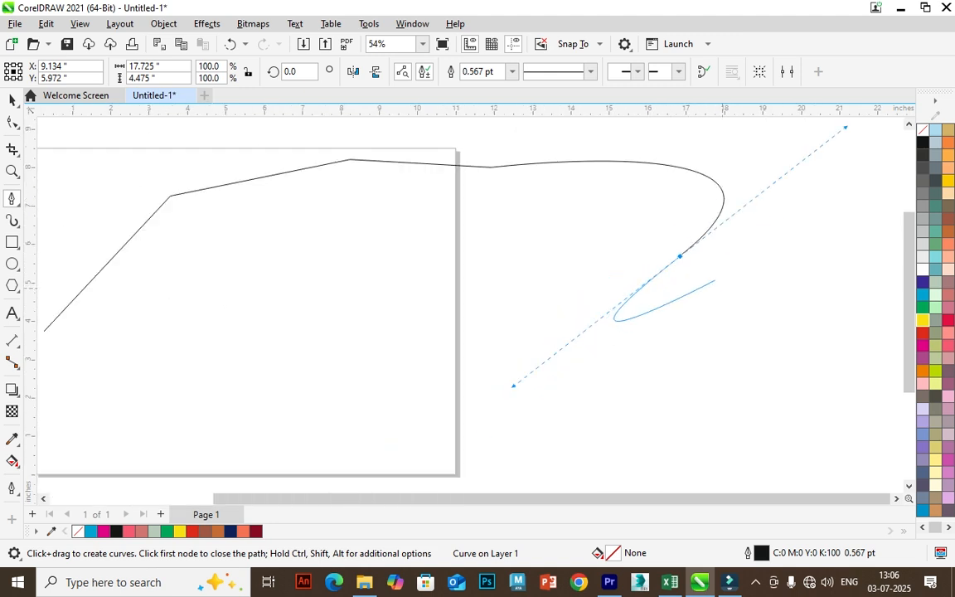
click(673, 280)
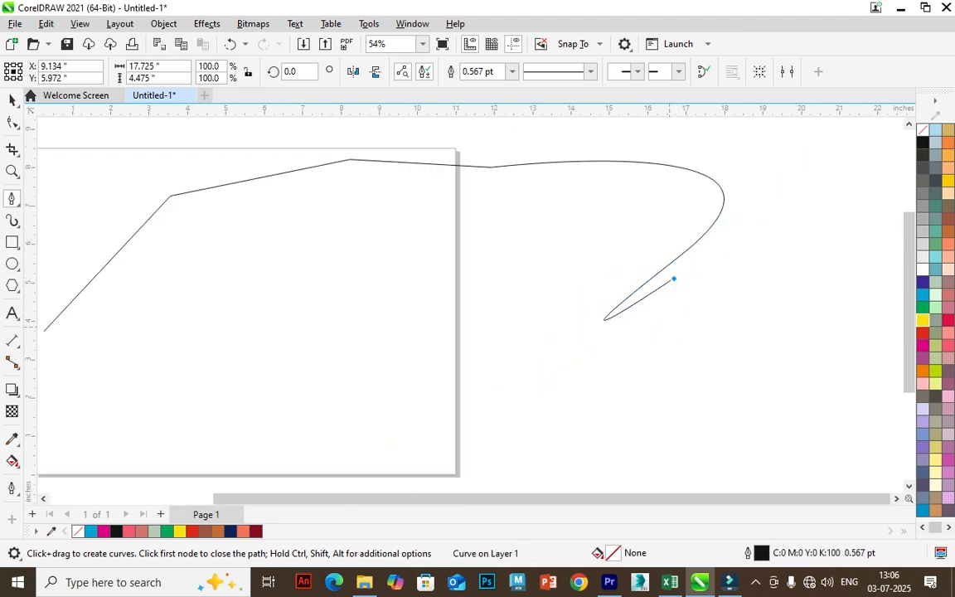
key(ctrl+z)
drag(696, 345, 571, 420)
key(ctrl+z)
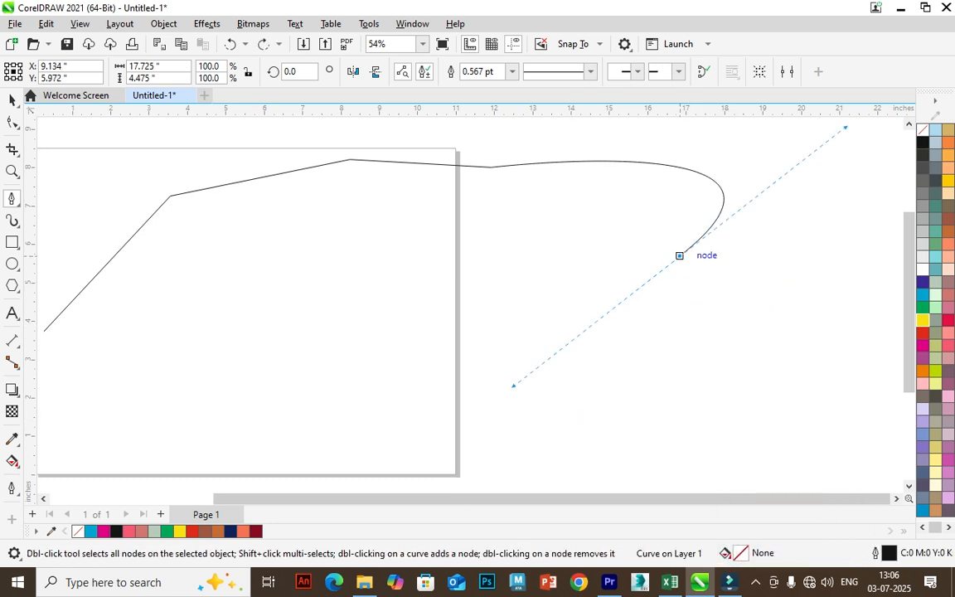
Remove the outgoing handle at the Pen path's last node and add another bulging curved segment, extending the path to about 21.2 inches wide
alt+click(680, 255)
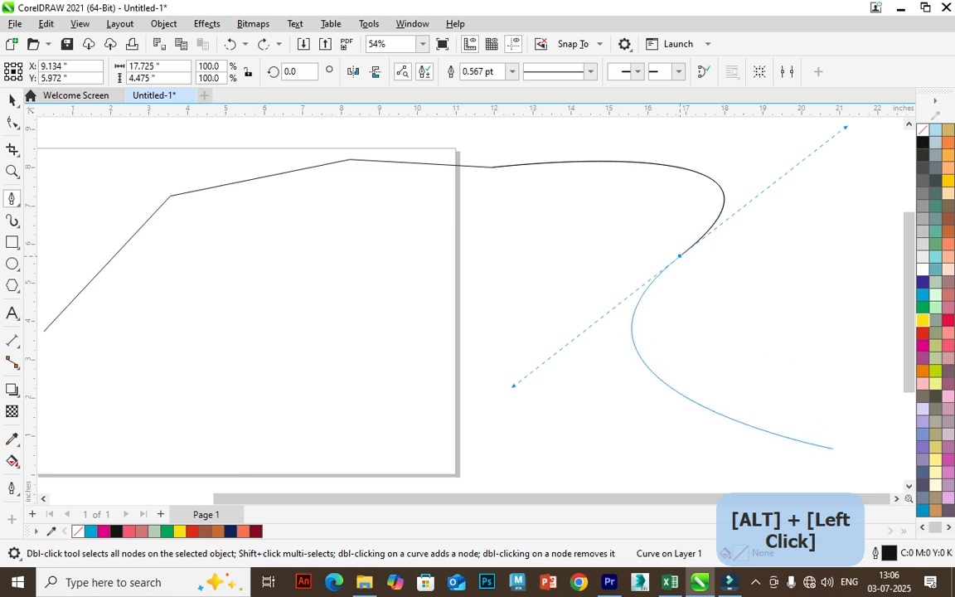
scroll(699, 265, up, 2)
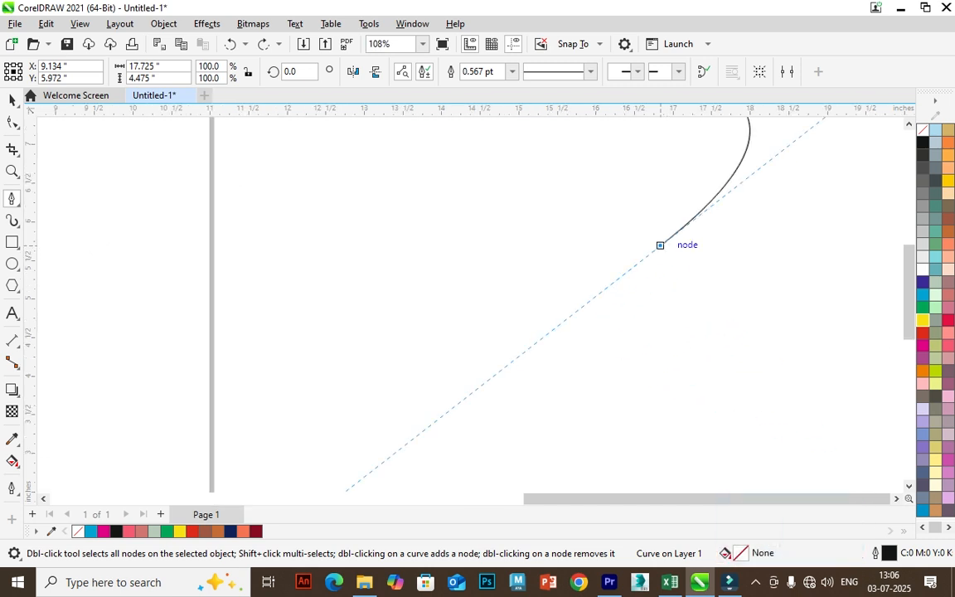
scroll(566, 343, down, 3)
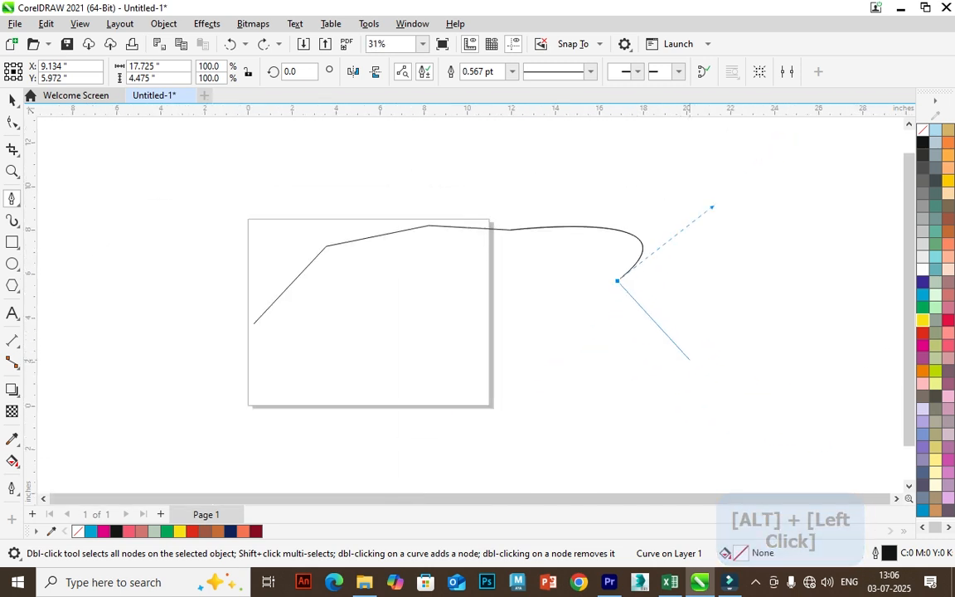
drag(689, 359, 787, 320)
scroll(704, 374, up, 4)
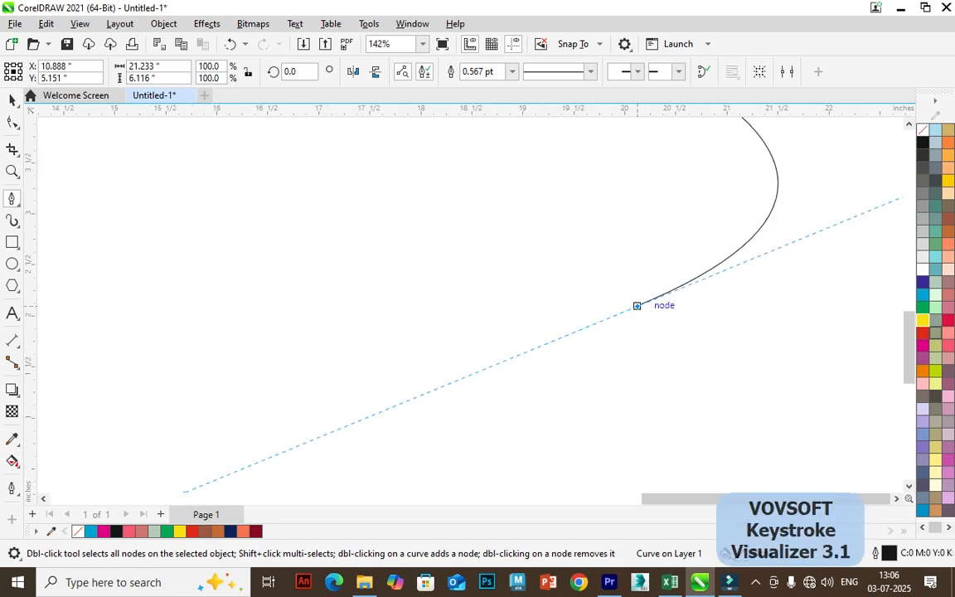
Continue the Pen path below the page, close it into a shape about 22.4 by 11.4 inches, and delete it
alt+click(637, 306)
scroll(637, 311, down, 4)
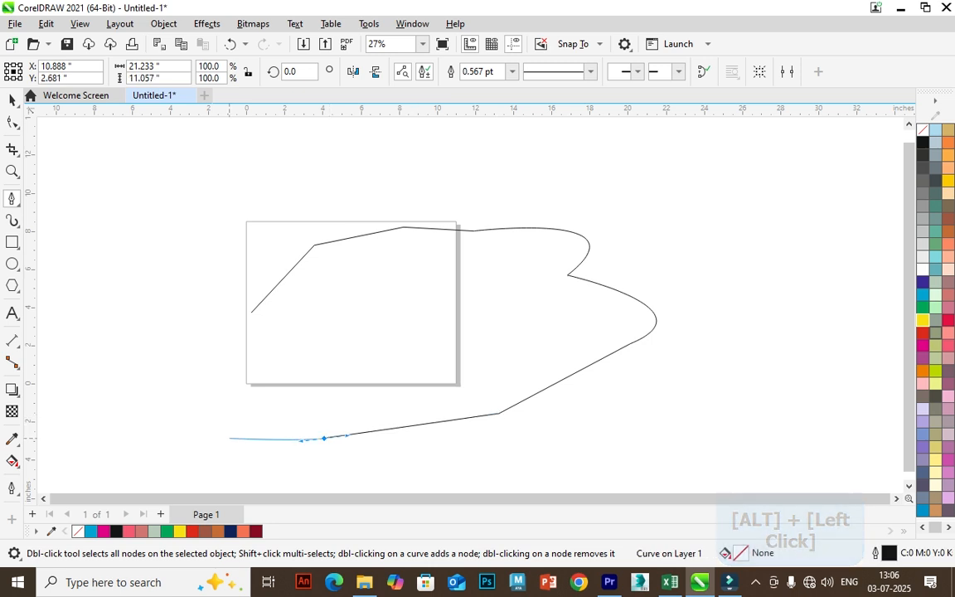
click(230, 442)
click(239, 341)
click(252, 313)
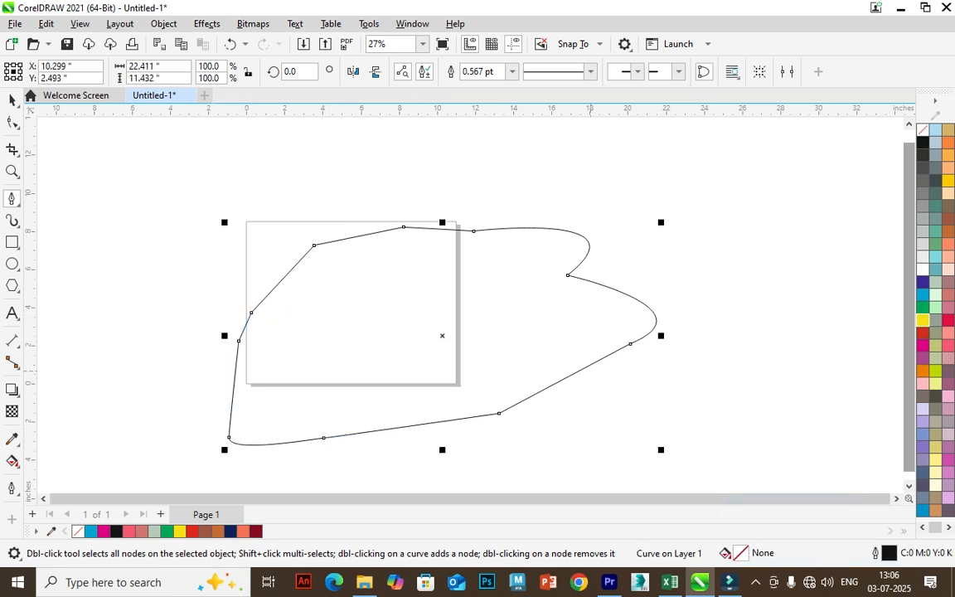
key(Delete)
drag(300, 324, 313, 312)
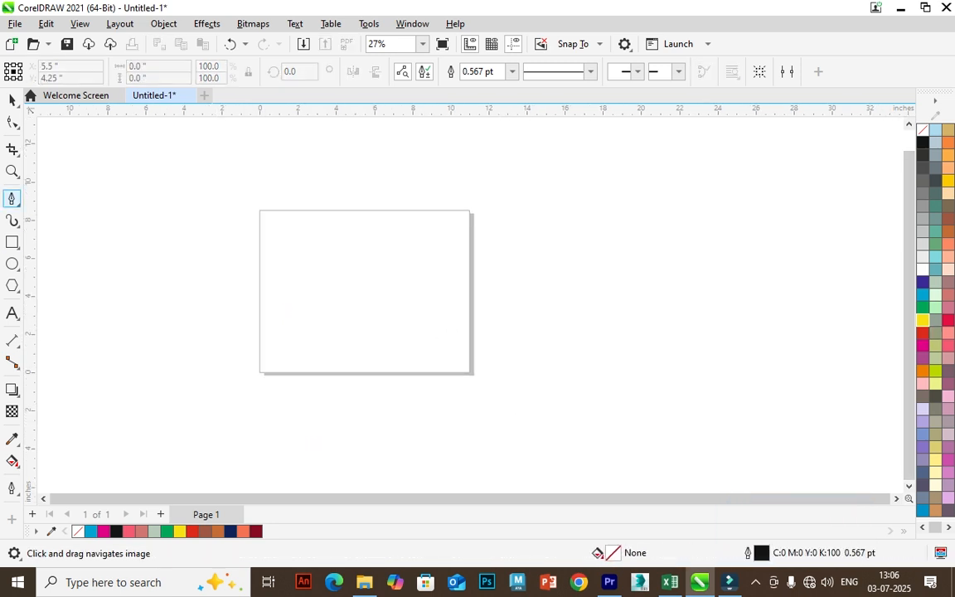
Draw a closed oval B-spline about 14.3 by 7.6 inches from four control points, and delete it
click(11, 199)
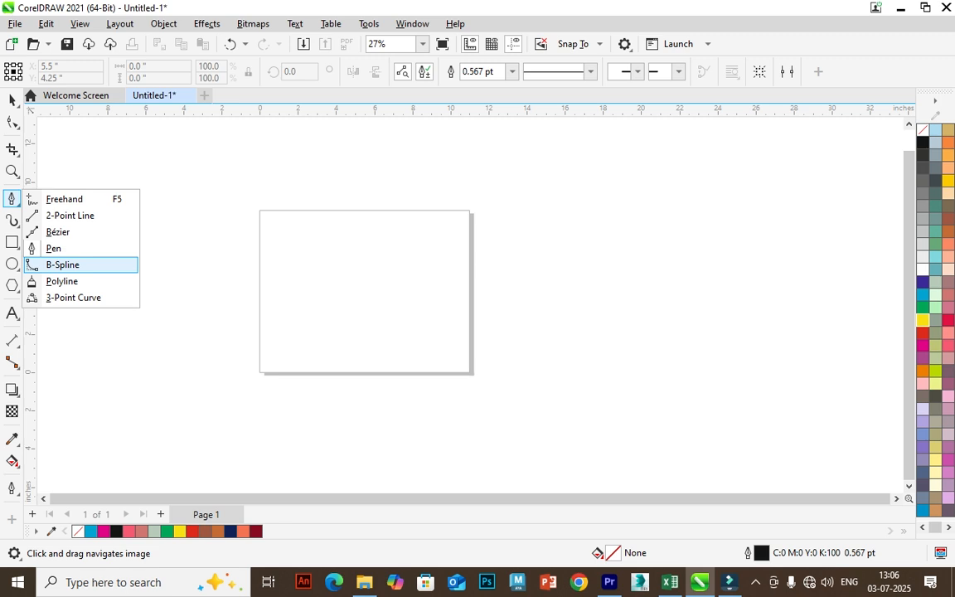
click(62, 264)
scroll(282, 208, up, 1)
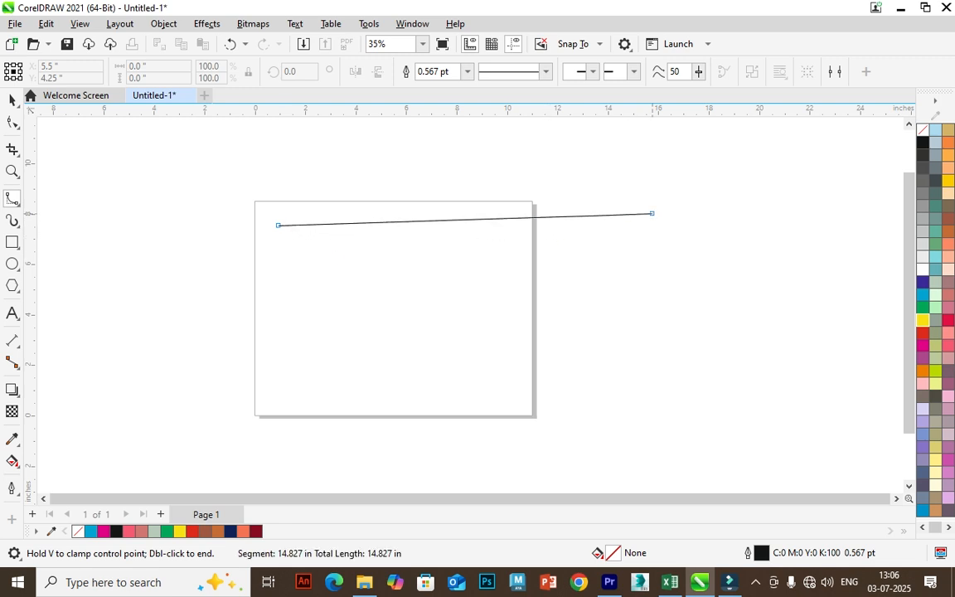
click(652, 213)
click(648, 433)
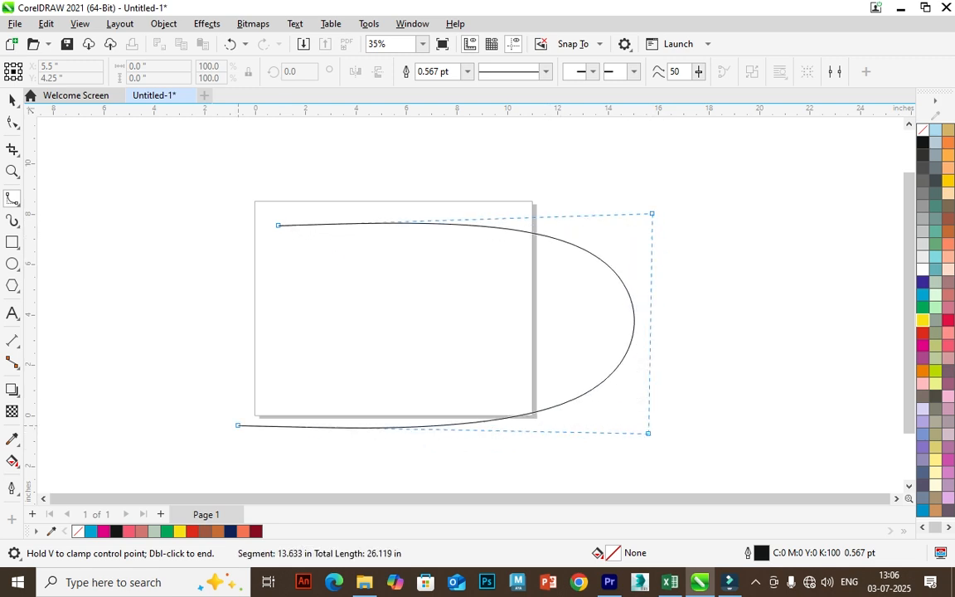
click(236, 425)
click(278, 225)
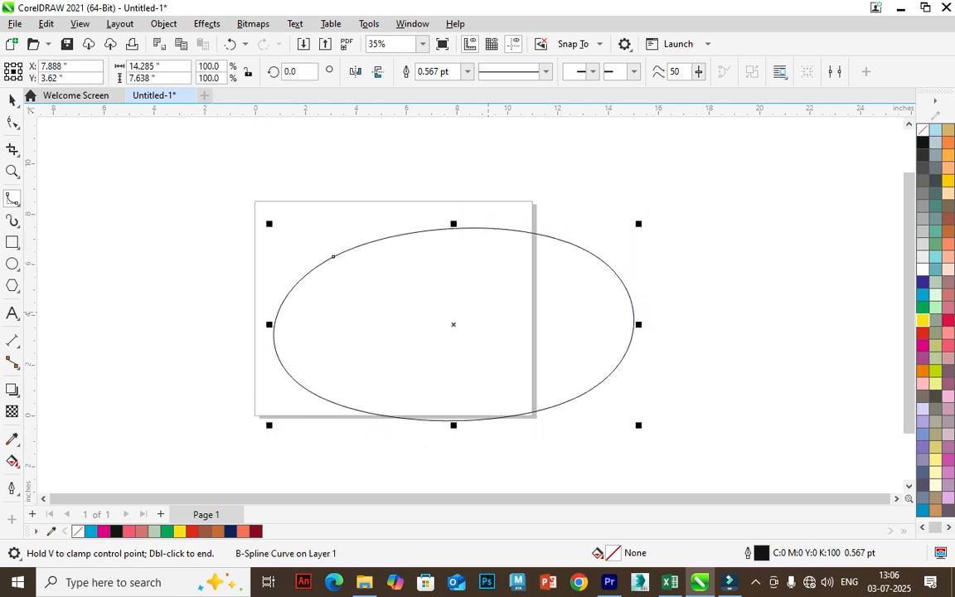
key(Delete)
scroll(479, 294, down, 2)
Start a star-shaped B-spline from inside the page, alternating outer and inner control points clockwise to below the page
click(413, 329)
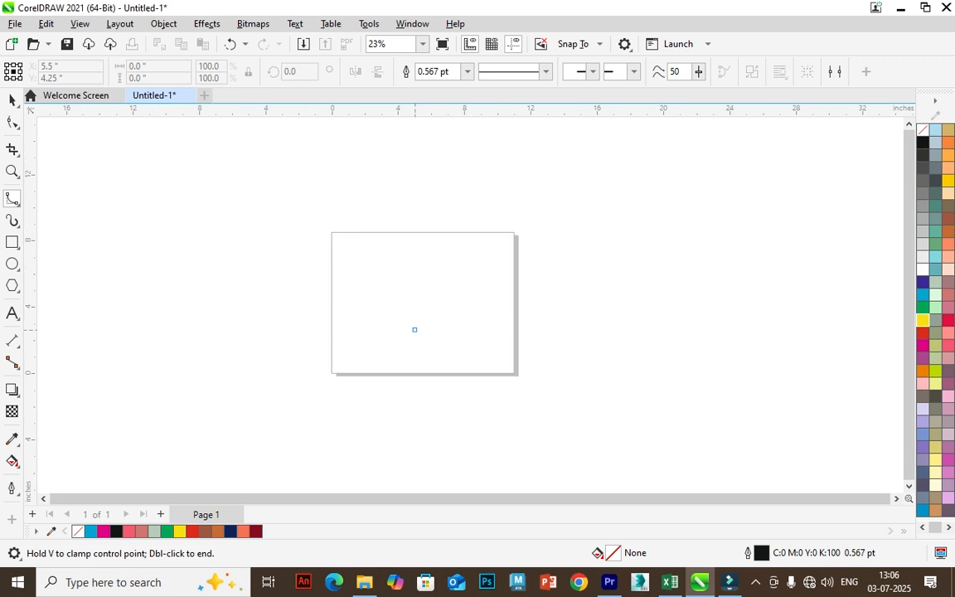
click(450, 139)
click(500, 285)
click(738, 220)
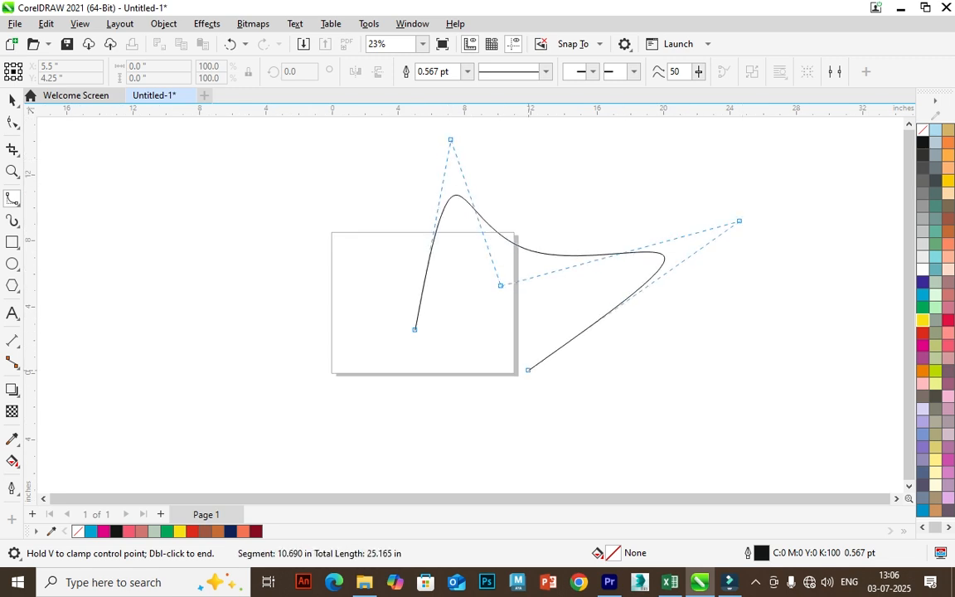
click(528, 370)
click(783, 440)
click(446, 426)
Complete the five-pointed B-spline star at about 26.8 by 19.5 inches, closing it at its first control point, and delete it
drag(500, 413, 558, 292)
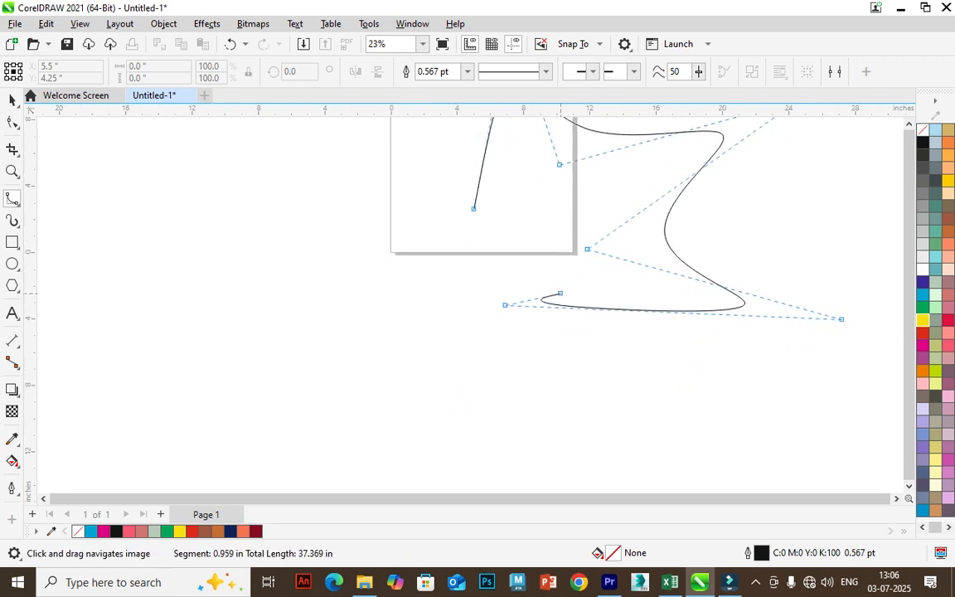
click(340, 451)
click(467, 269)
click(213, 146)
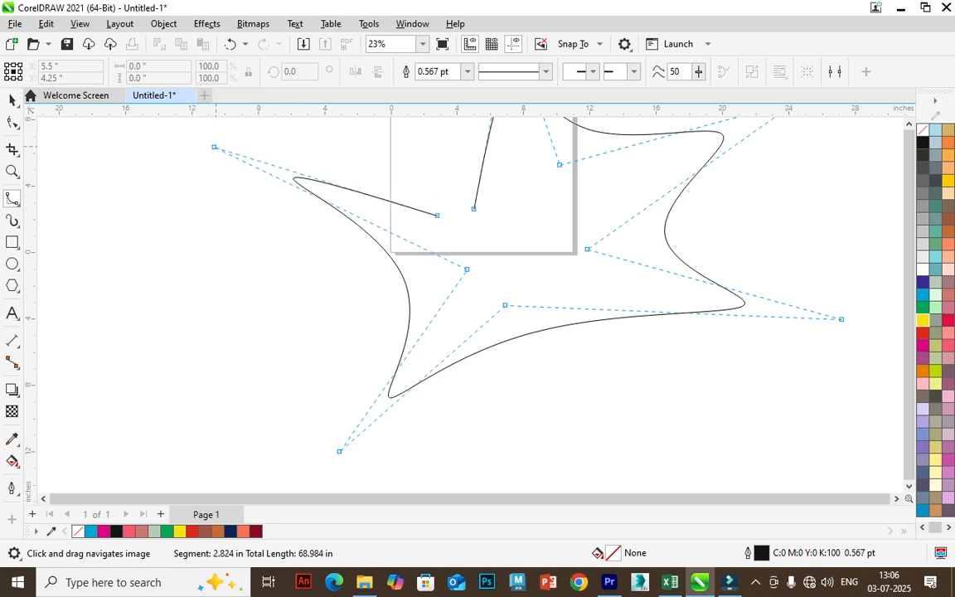
click(473, 208)
scroll(426, 296, down, 2)
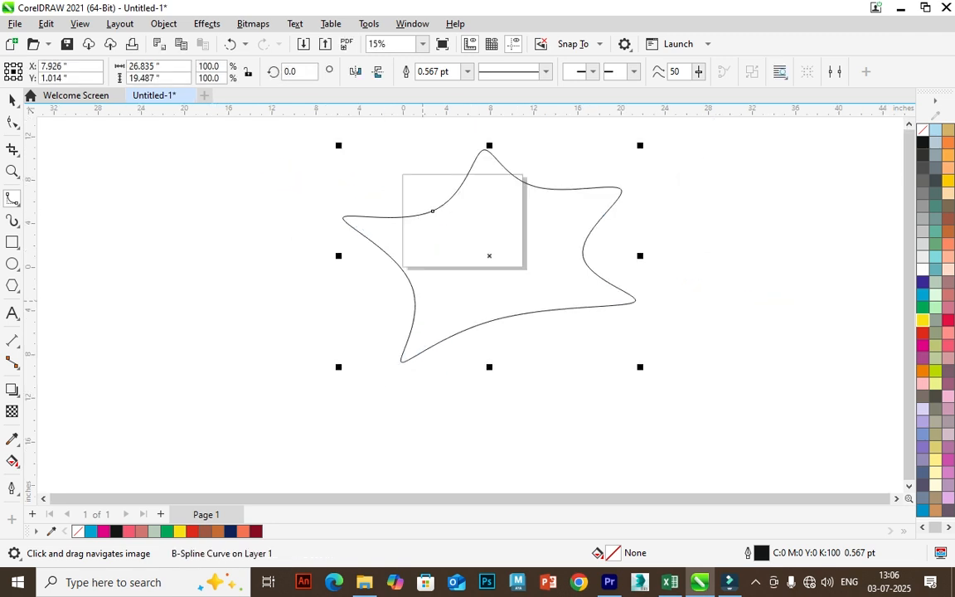
key(Delete)
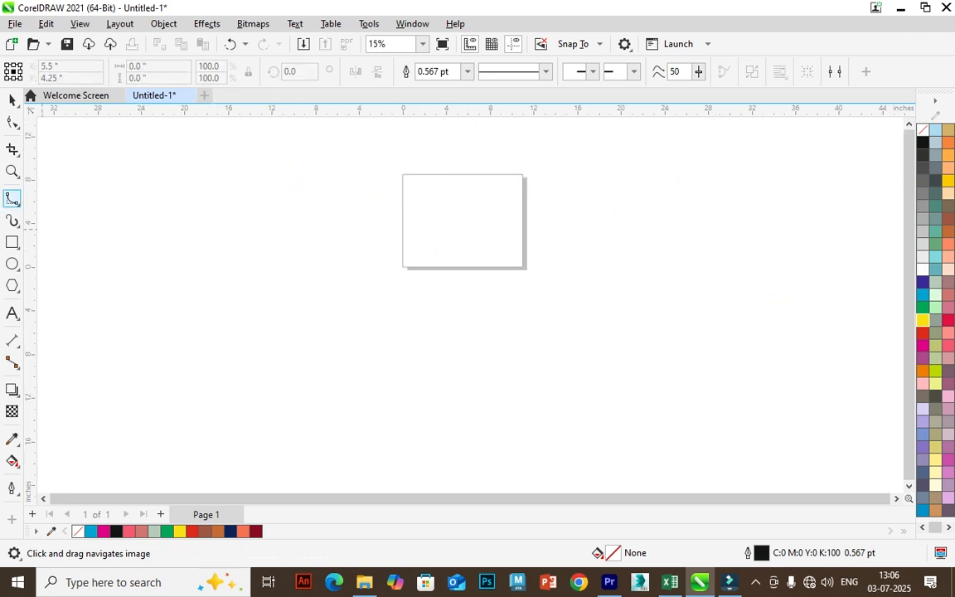
Draw a wavy freehand stretch across the page's upper half with the Polyline tool
click(12, 199)
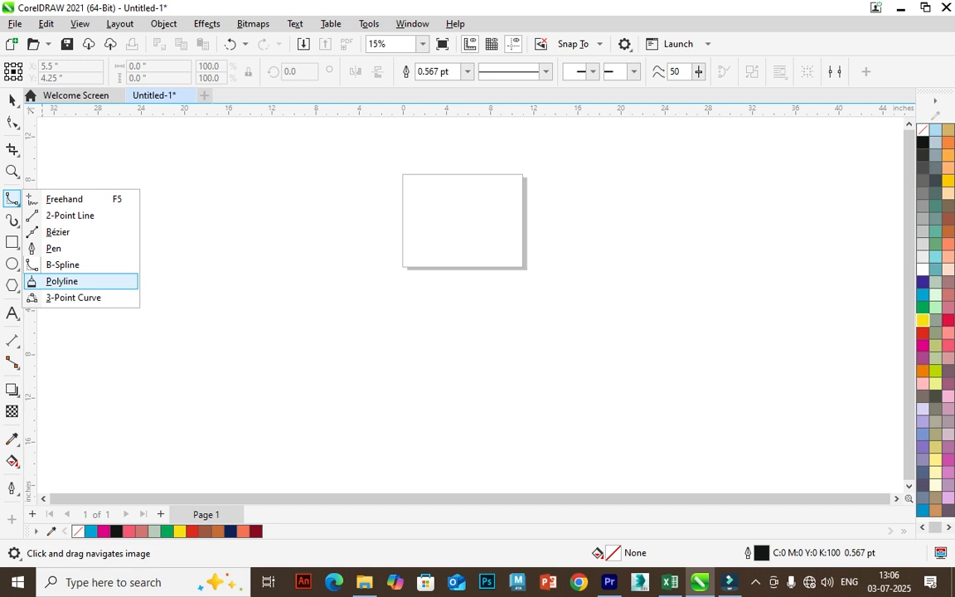
click(62, 281)
scroll(441, 201, up, 2)
mouse_move(364, 300)
mouse_down()
mouse_move(388, 196)
mouse_move(427, 243)
mouse_move(579, 172)
mouse_move(663, 182)
mouse_up()
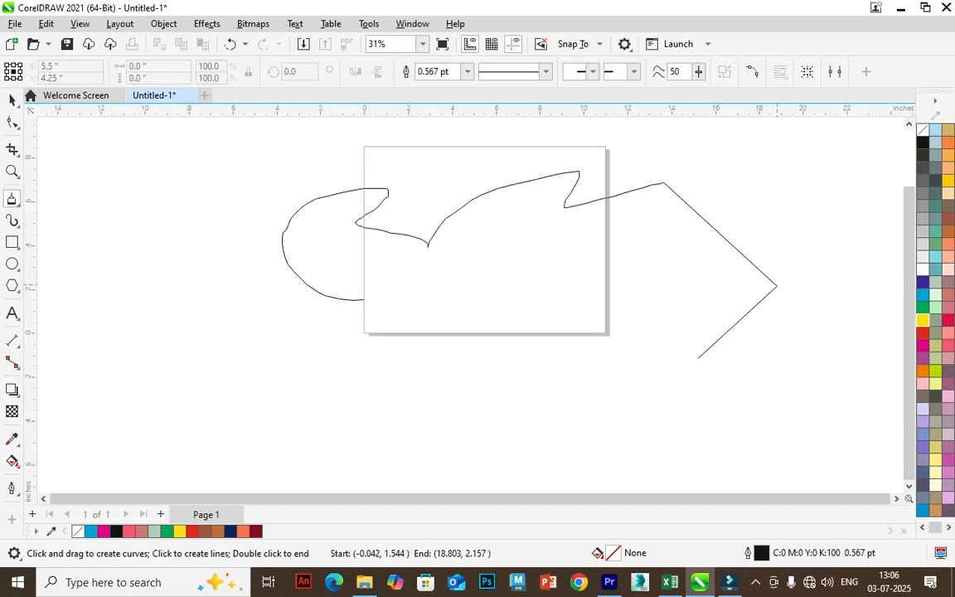
Extend the polyline in a zigzag below the page, close it at its start point at about 29.1 by 12.9 inches, and delete it
click(689, 365)
click(548, 432)
click(610, 338)
click(432, 442)
click(497, 365)
click(232, 455)
click(141, 394)
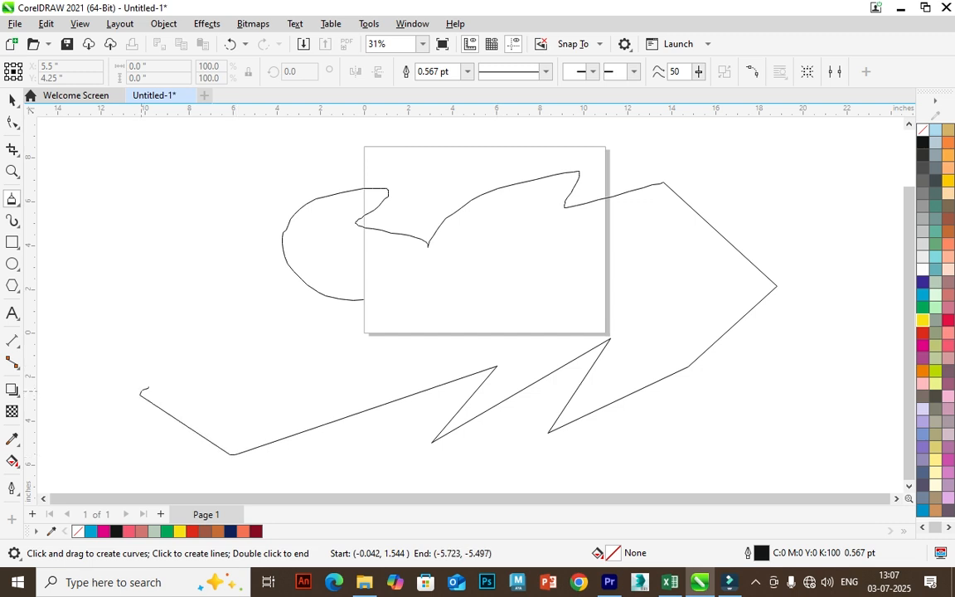
mouse_move(149, 387)
mouse_down()
mouse_move(209, 338)
mouse_move(463, 392)
mouse_up()
click(363, 299)
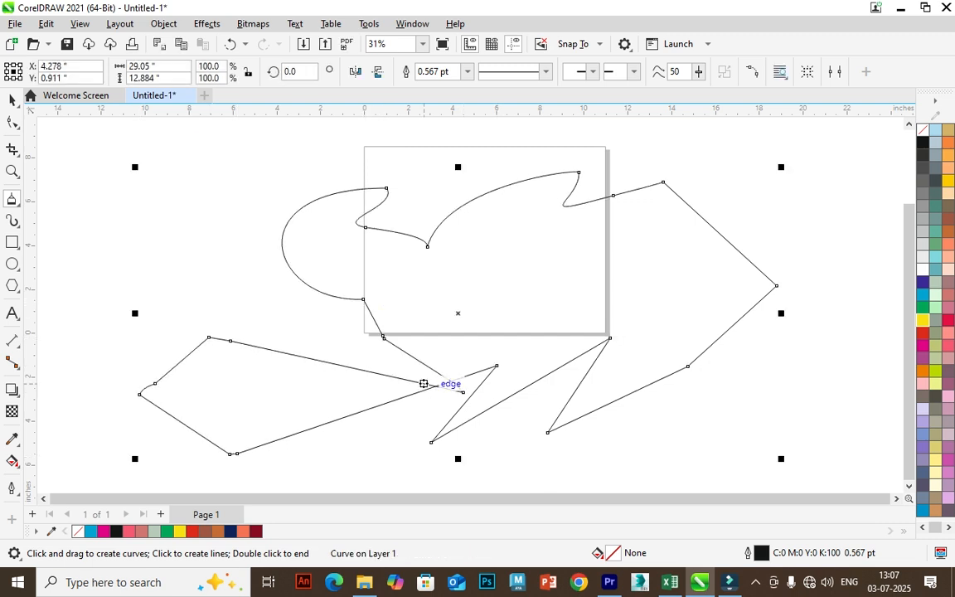
key(Delete)
Draw a 3-Point Curve about 26.9 by 13.1 inches from beyond the page's left side to its upper right, bulging below the page
click(12, 199)
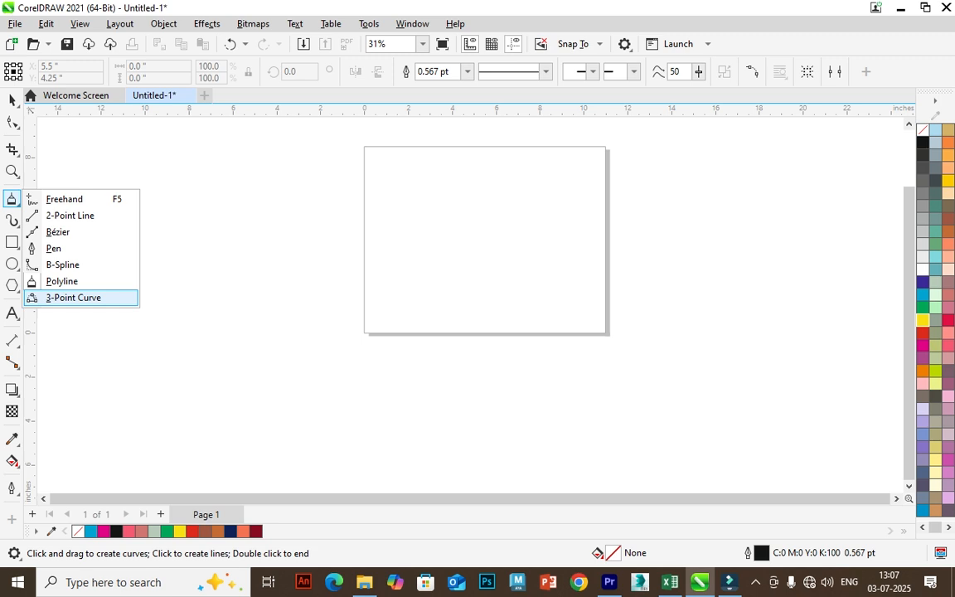
click(74, 298)
drag(593, 300, 583, 330)
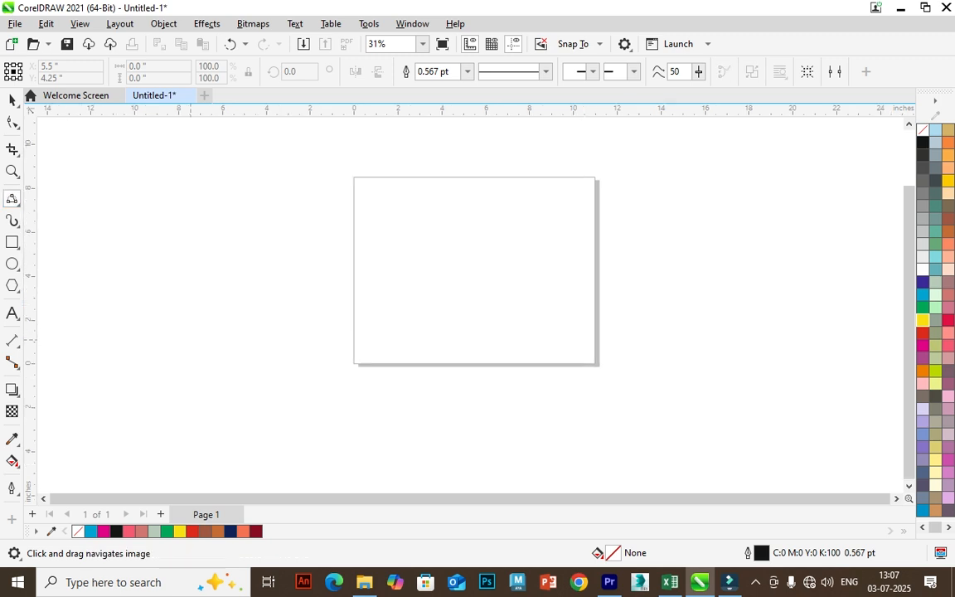
drag(191, 339, 780, 165)
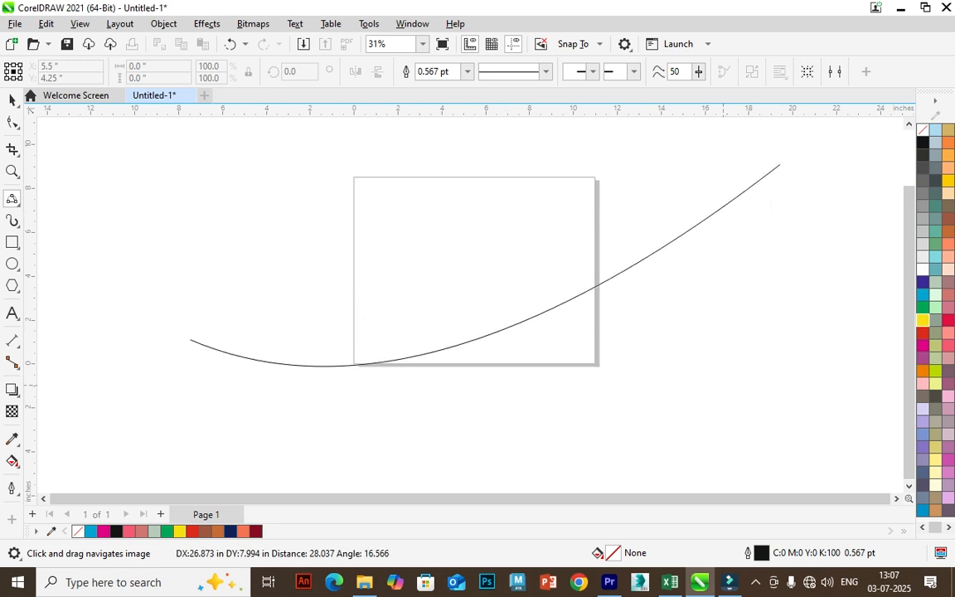
click(494, 452)
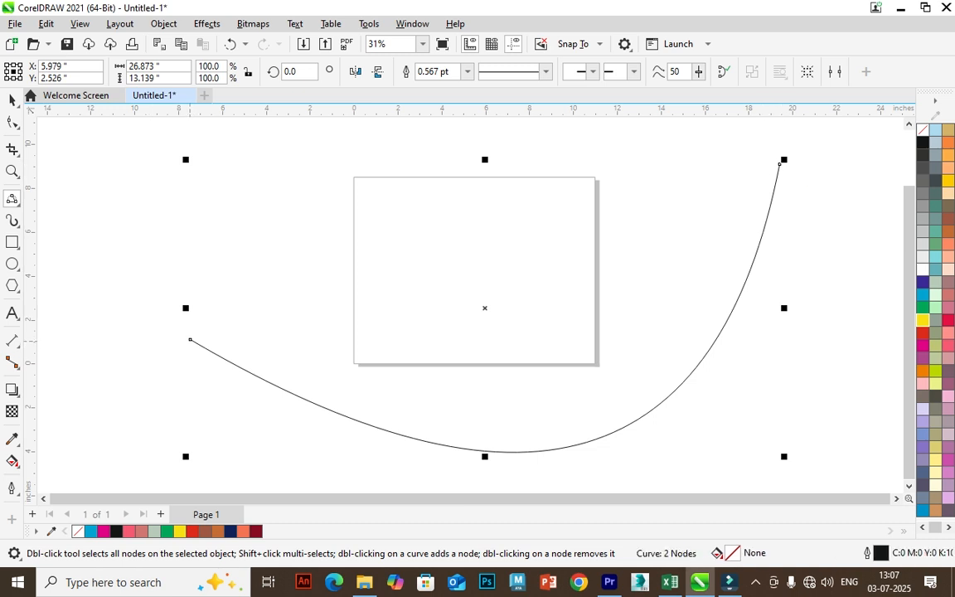
Close the curve into a leaf with an upward-bulging 3-Point Curve, fill it with C:20 M:0 Y:40 K:40, and delete it
drag(189, 339, 779, 163)
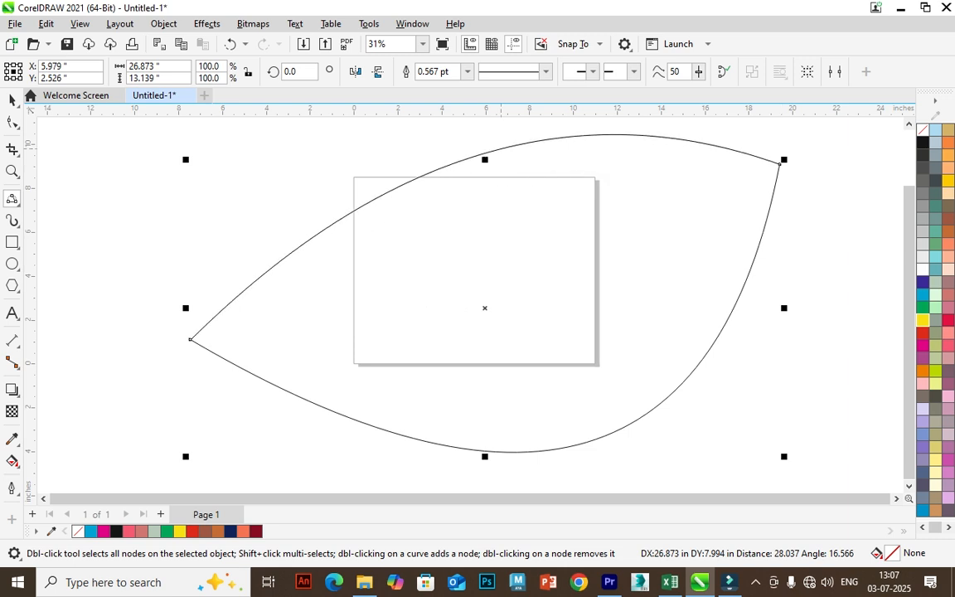
click(482, 155)
click(935, 332)
scroll(842, 298, down, 3)
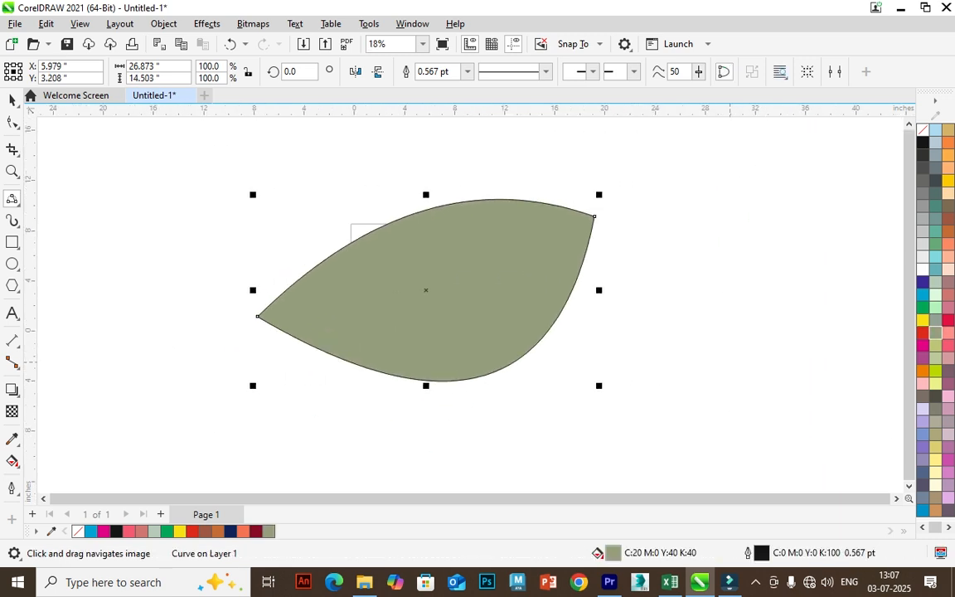
key(Delete)
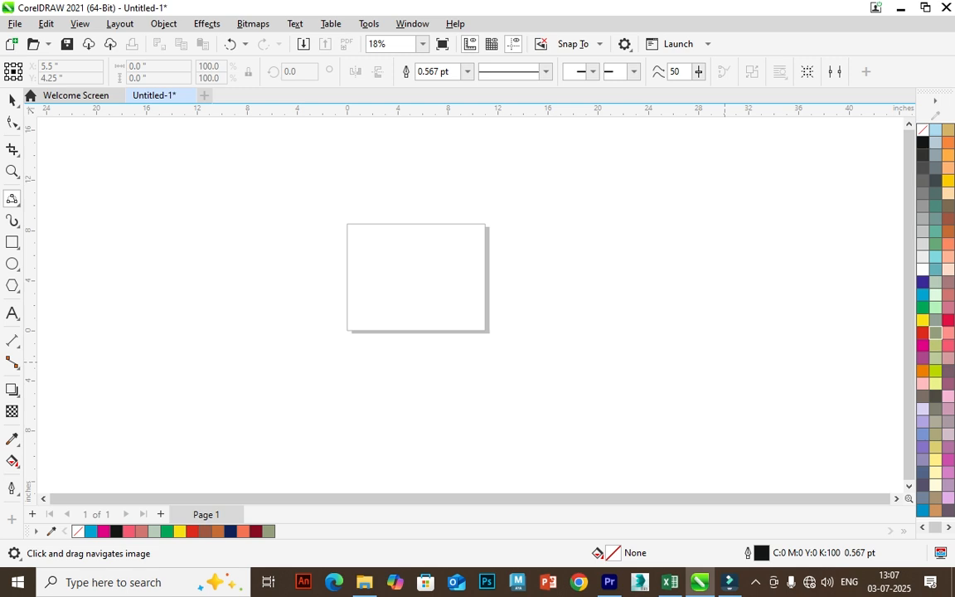
Draw an open four-point polyline about 2.1 by 6.3 inches from the page's middle to above its upper edge, and delete its last node
scroll(421, 271, up, 4)
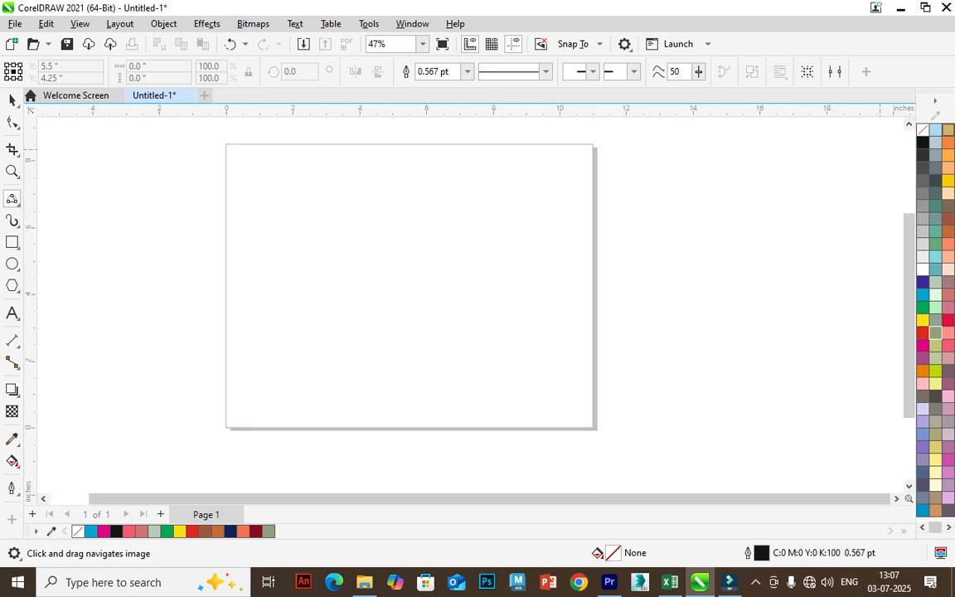
click(14, 201)
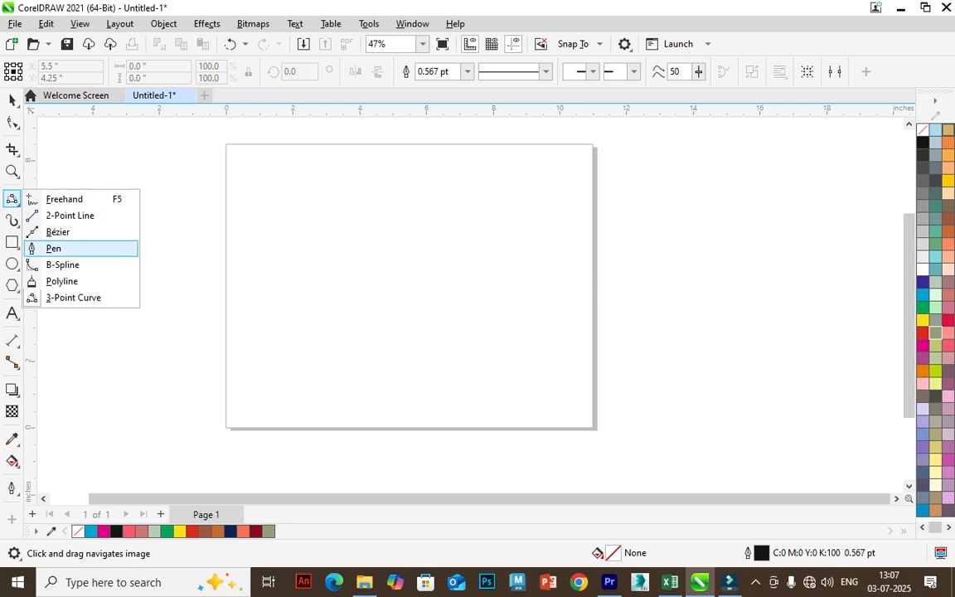
click(63, 280)
scroll(403, 330, up, 1)
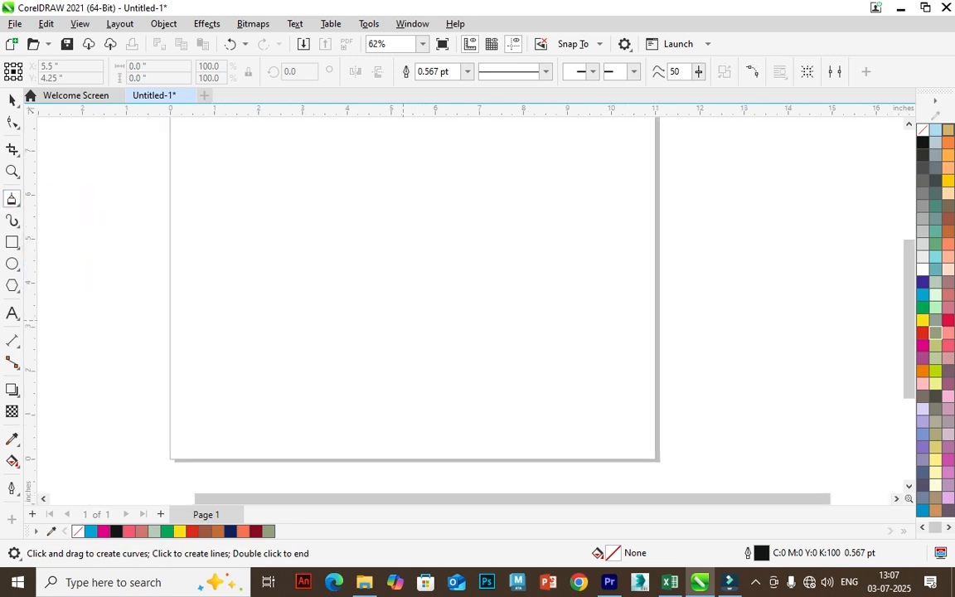
click(407, 334)
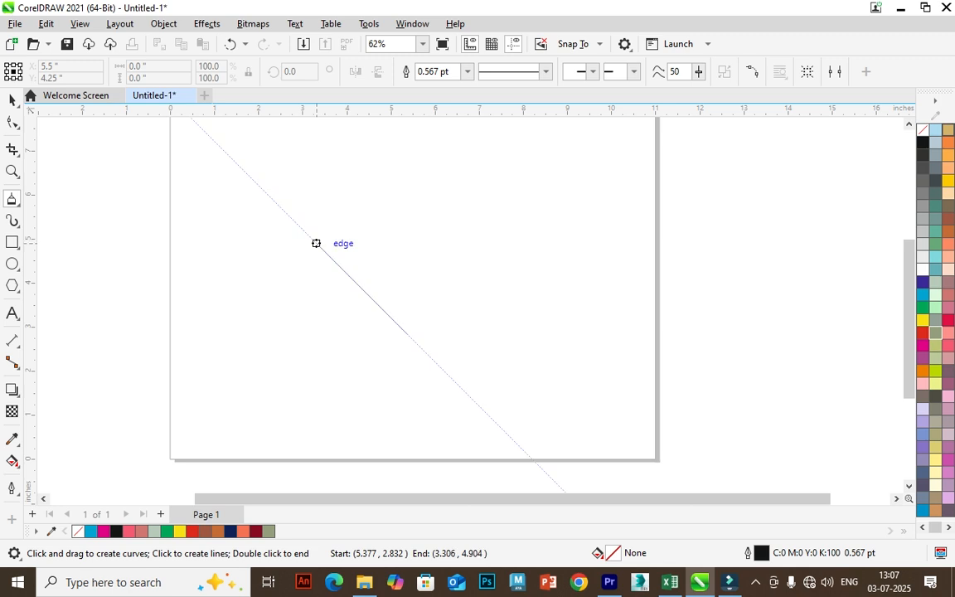
click(315, 242)
scroll(390, 207, up, 2)
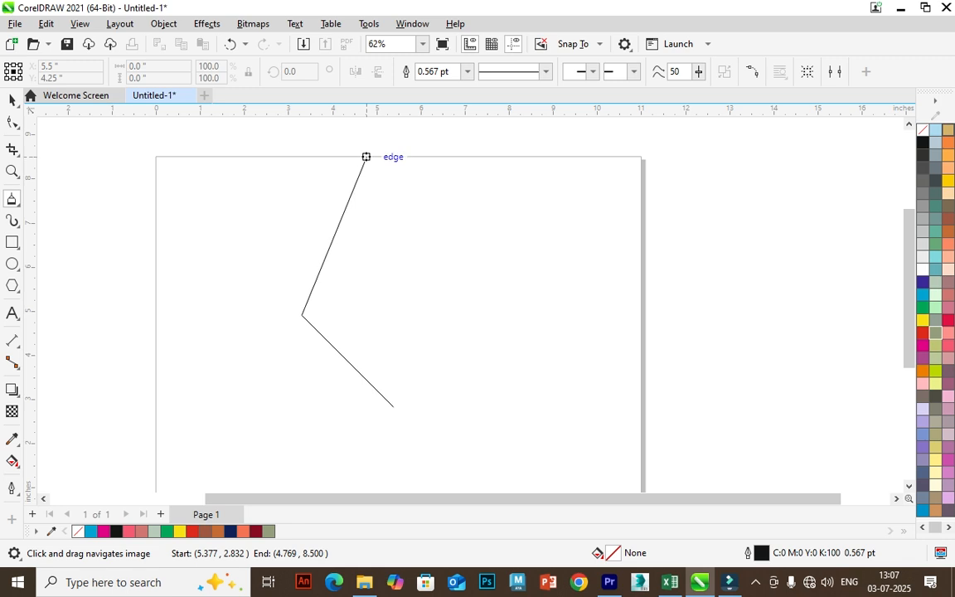
click(368, 131)
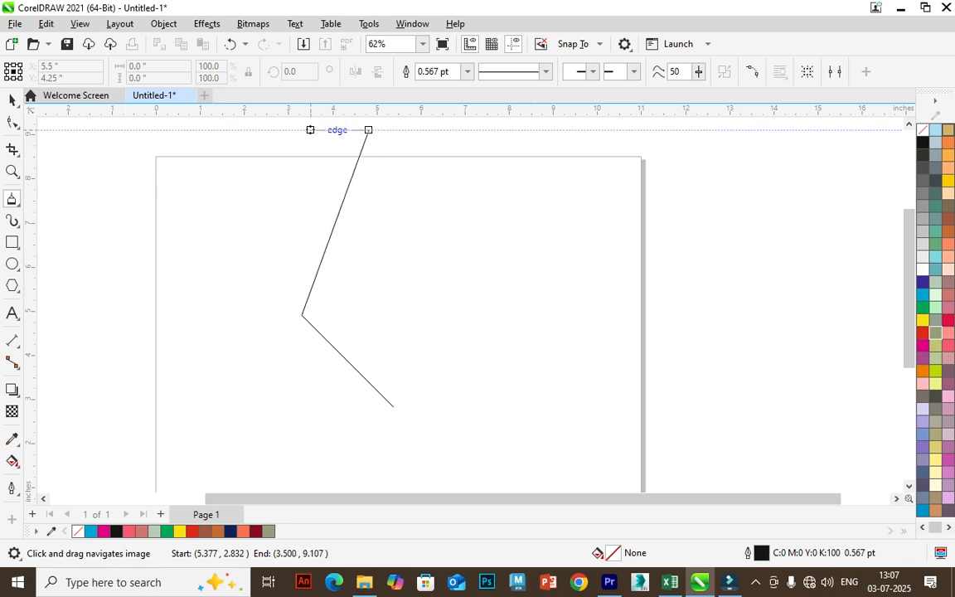
double_click(310, 129)
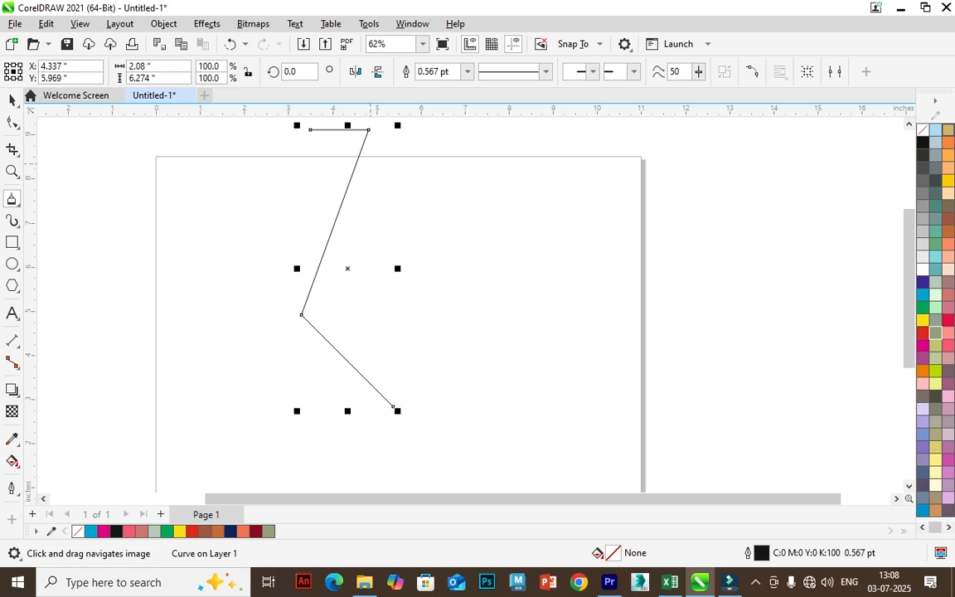
click(12, 122)
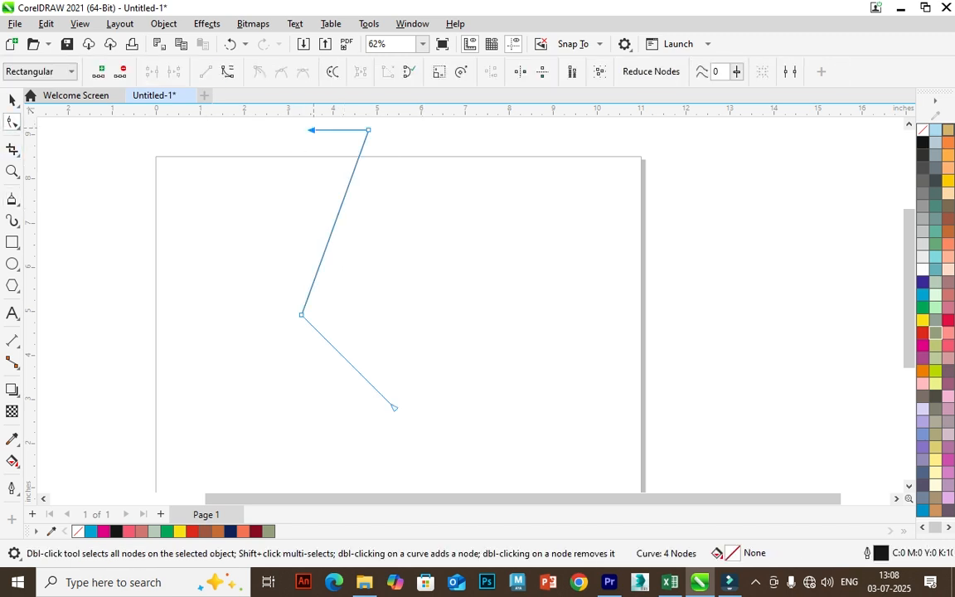
key(Delete)
Create a horizontally mirrored copy of the polyline and move it right until the lower ends of both halves meet
click(11, 100)
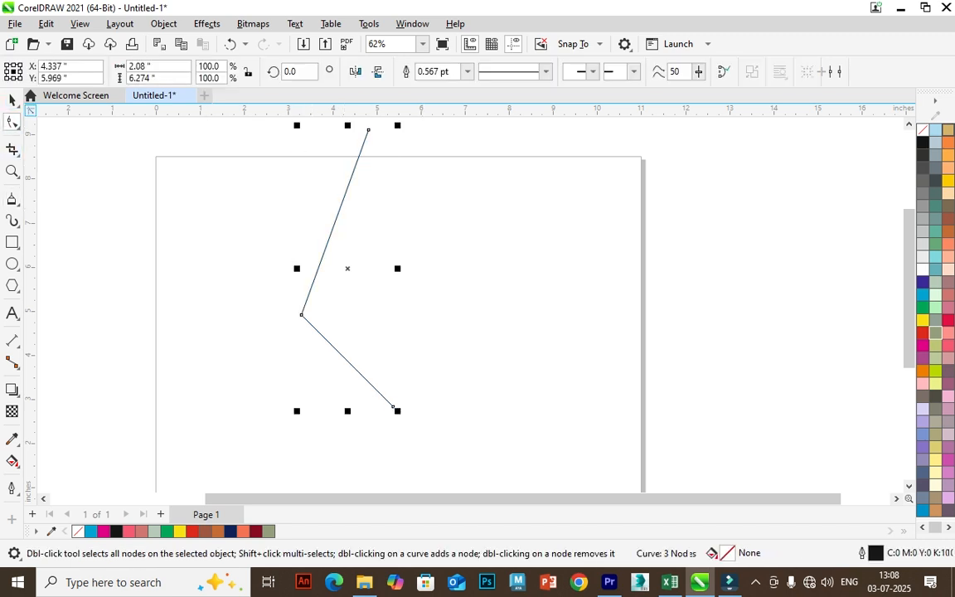
scroll(340, 251, down, 1)
drag(340, 251, 339, 276)
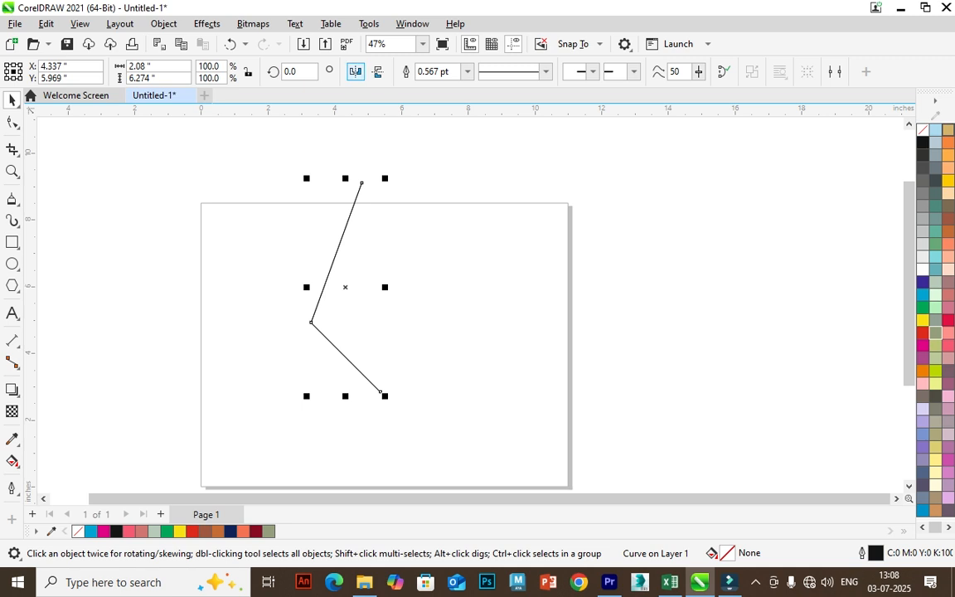
click(355, 71)
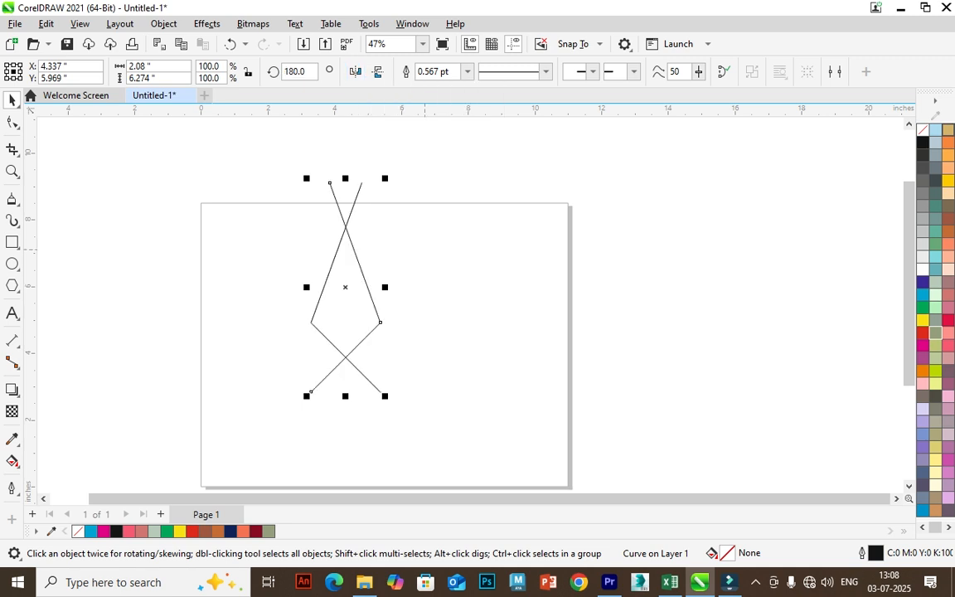
drag(346, 287, 415, 287)
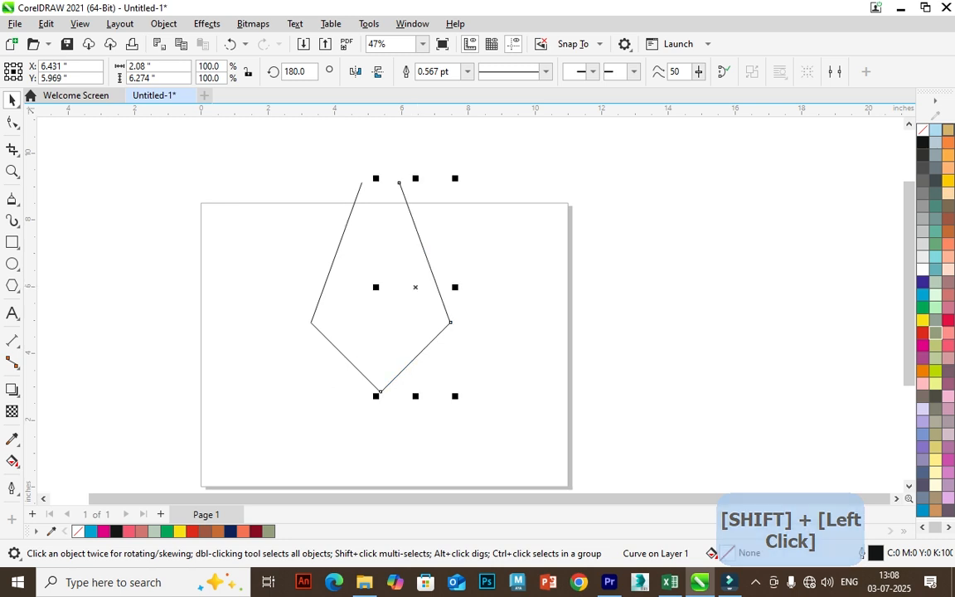
Move the upper end nodes of both halves to one common apex above the page, forming a kite outline
click(12, 122)
scroll(431, 186, up, 2)
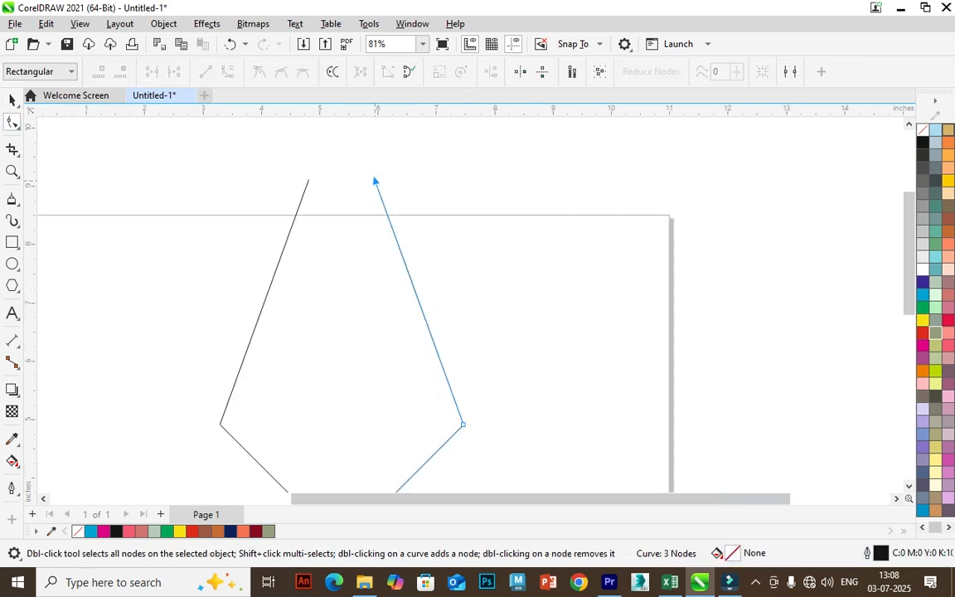
drag(375, 180, 340, 125)
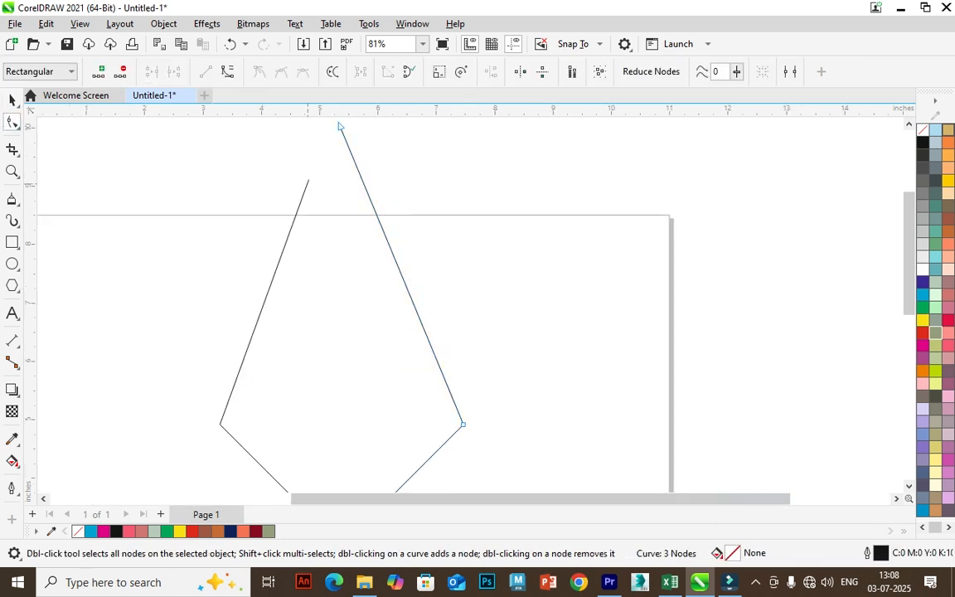
click(308, 180)
drag(308, 180, 340, 125)
scroll(287, 320, down, 2)
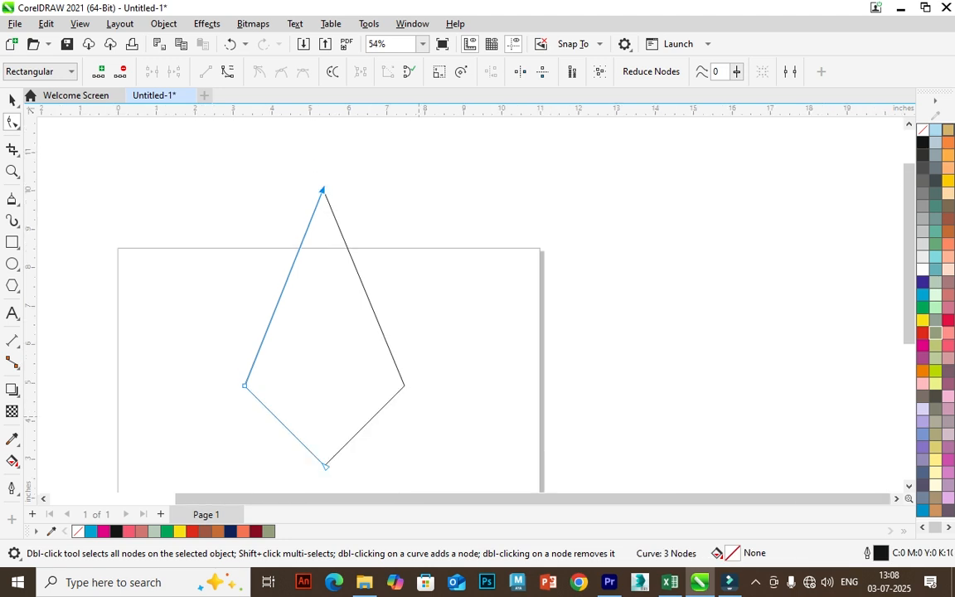
Check the kite's lower joint, select both halves, and apply the pink fill C:0 M:60 Y:20 K:20
scroll(327, 365, up, 6)
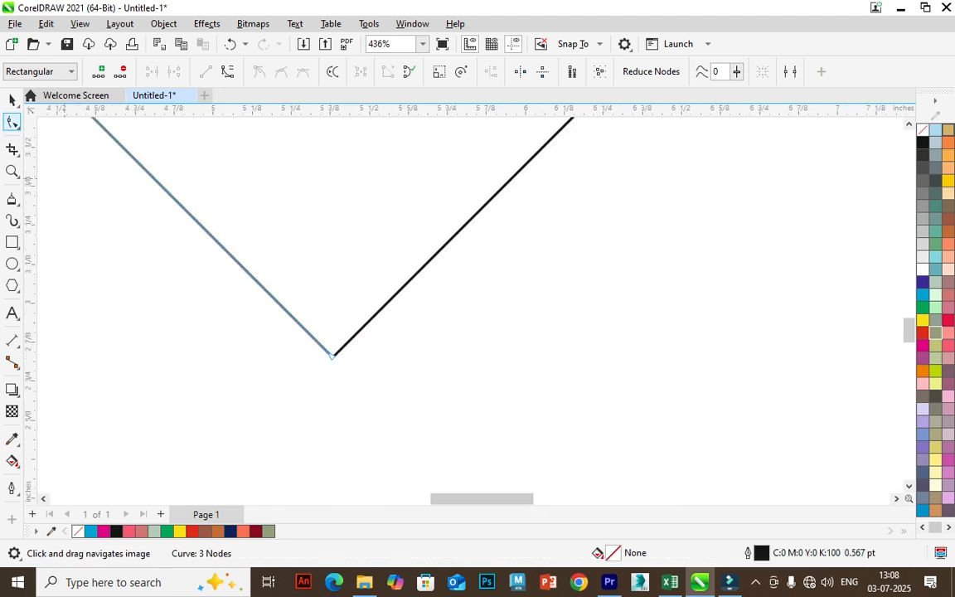
key(space)
key(space)
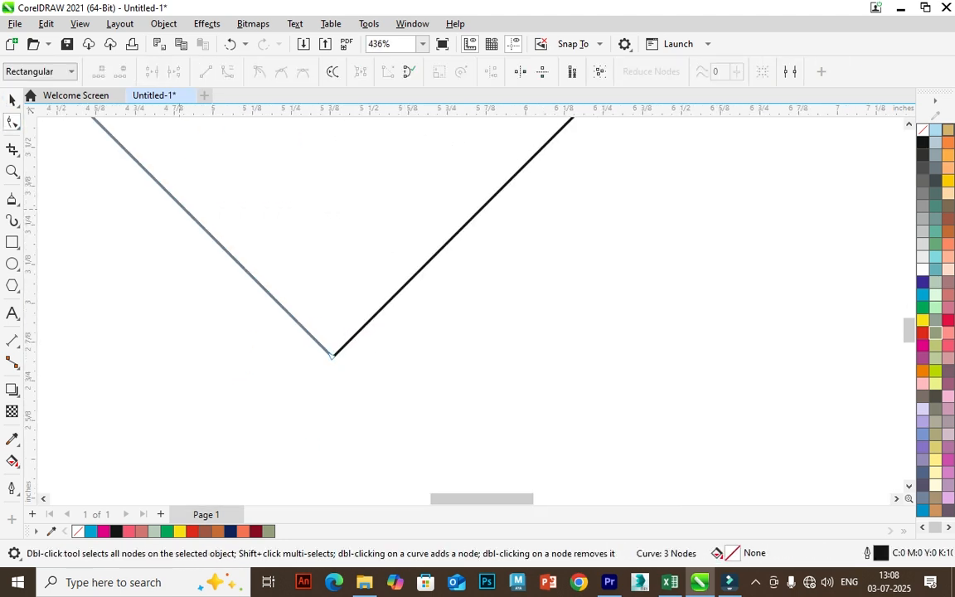
click(422, 269)
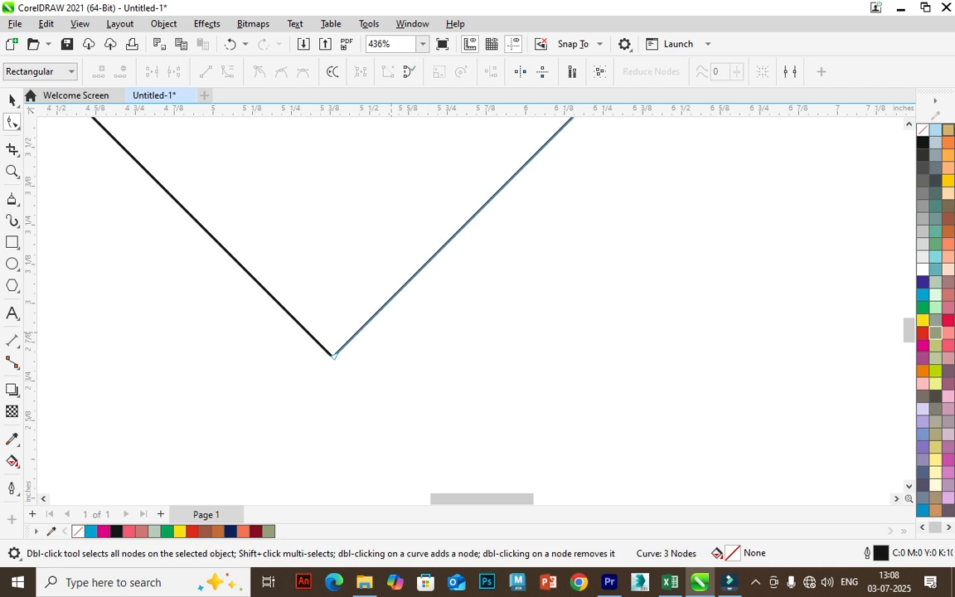
scroll(369, 364, down, 8)
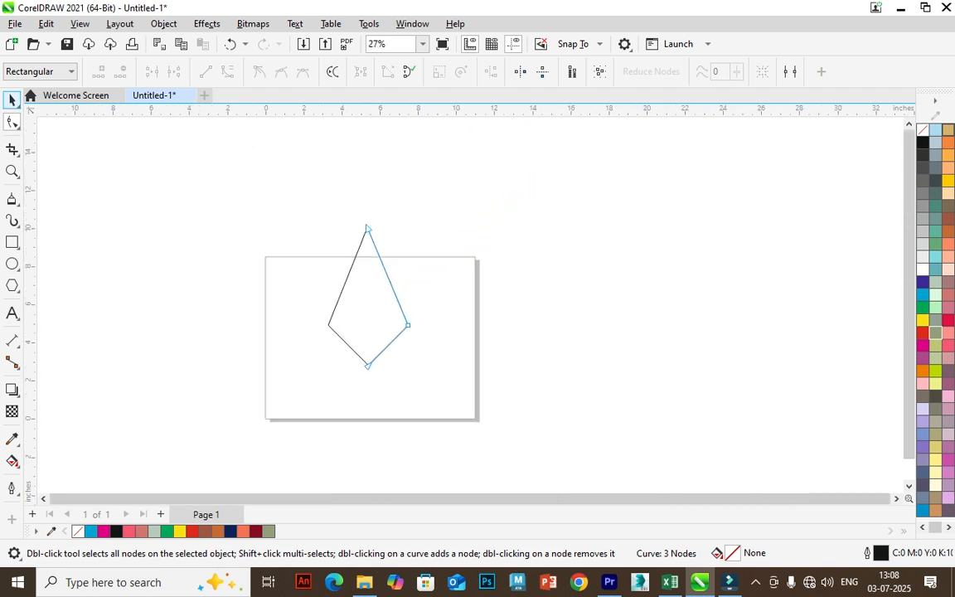
key(space)
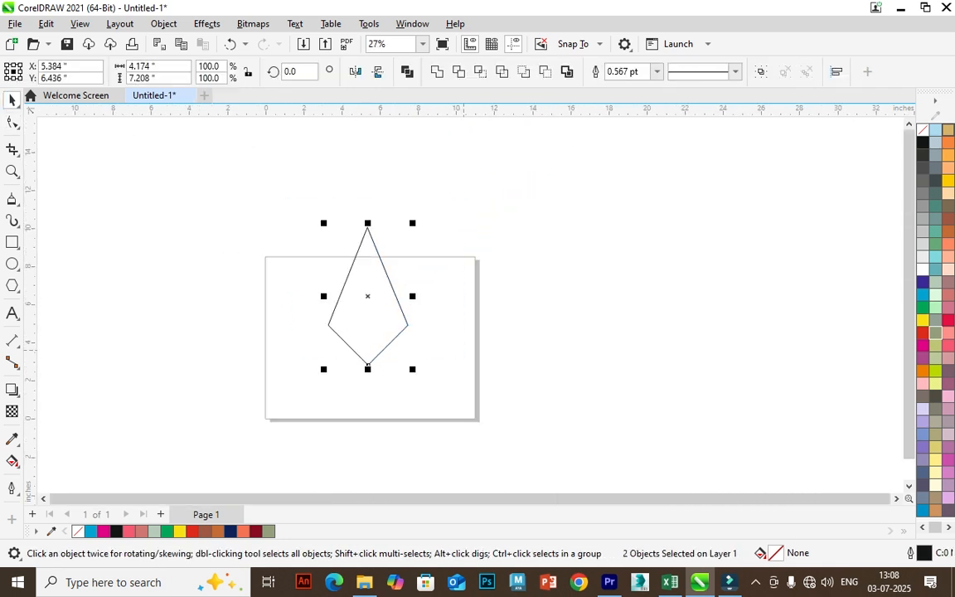
click(949, 308)
key(Escape)
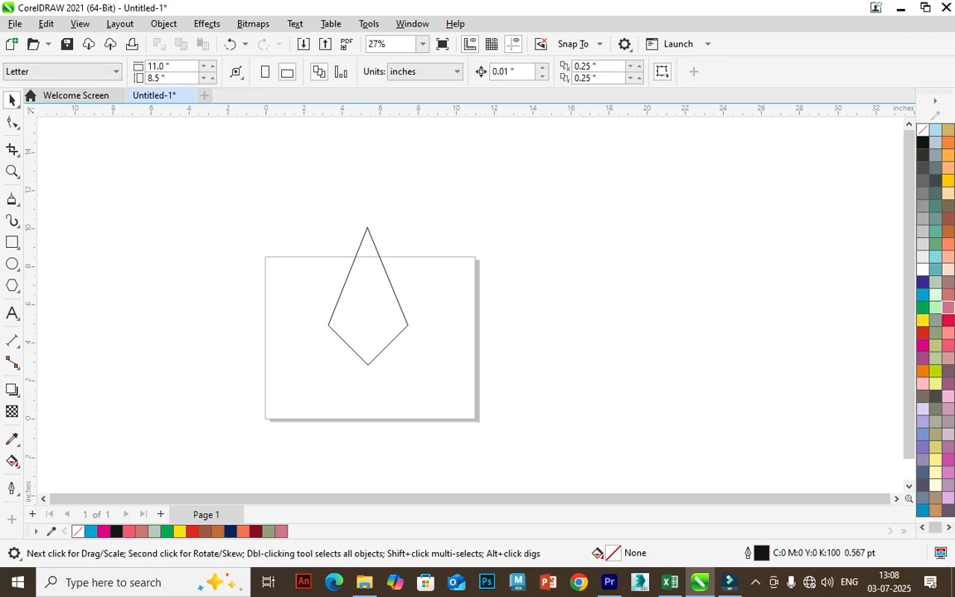
Select both kite halves for node editing and pick their overlapping end nodes at the apex
key(space)
scroll(353, 223, up, 3)
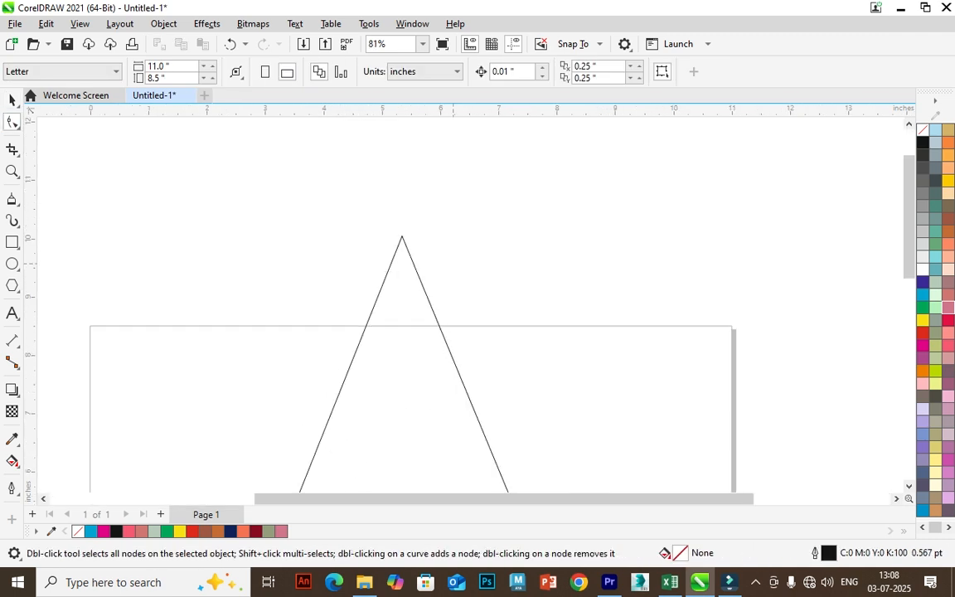
click(394, 268)
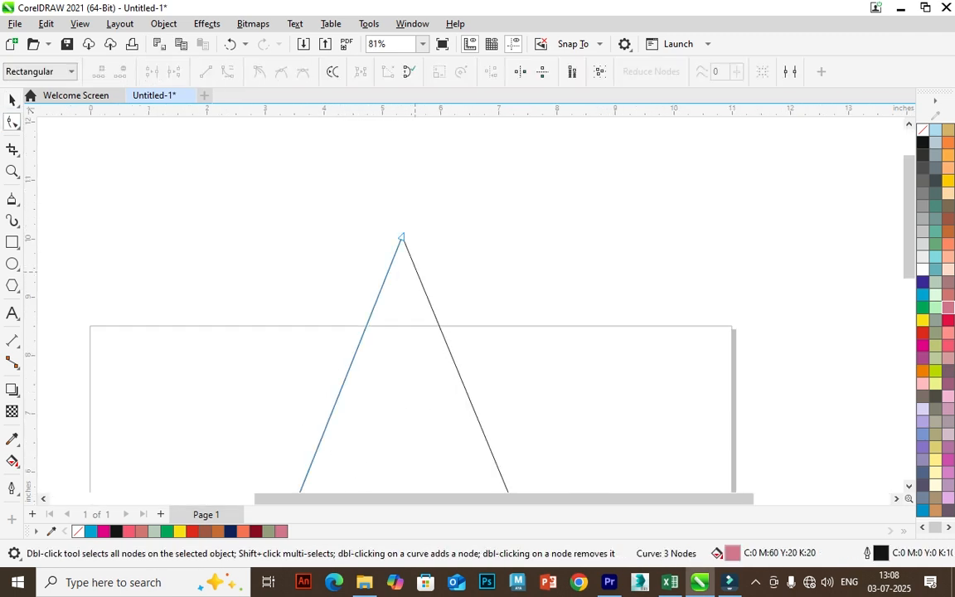
shift+click(415, 271)
scroll(439, 301, up, 4)
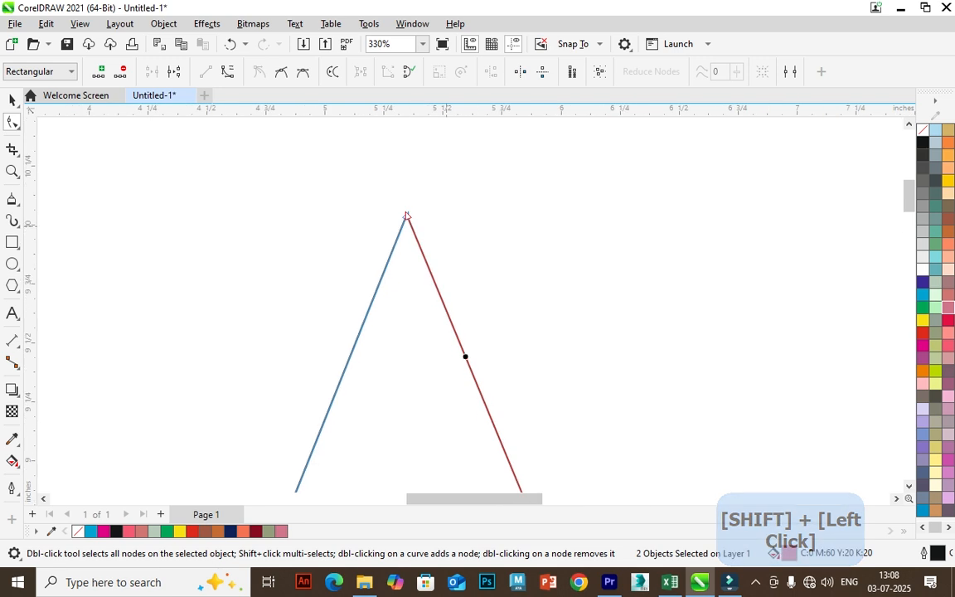
drag(345, 177, 439, 223)
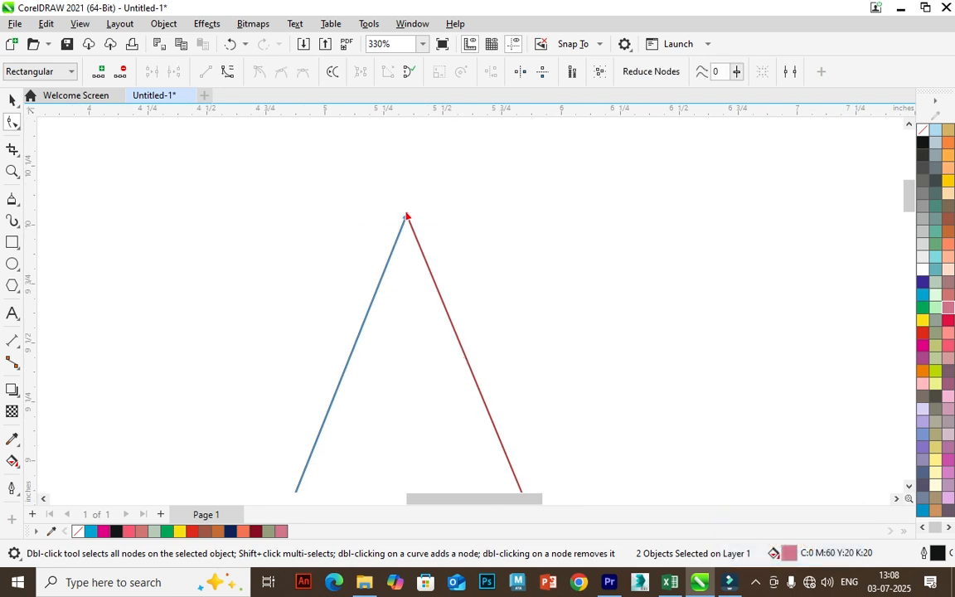
Join the two kite halves at their overlapping apex nodes using Join Curves in Extend mode with a 0.039" gap tolerance
click(412, 23)
mouse_move(465, 222)
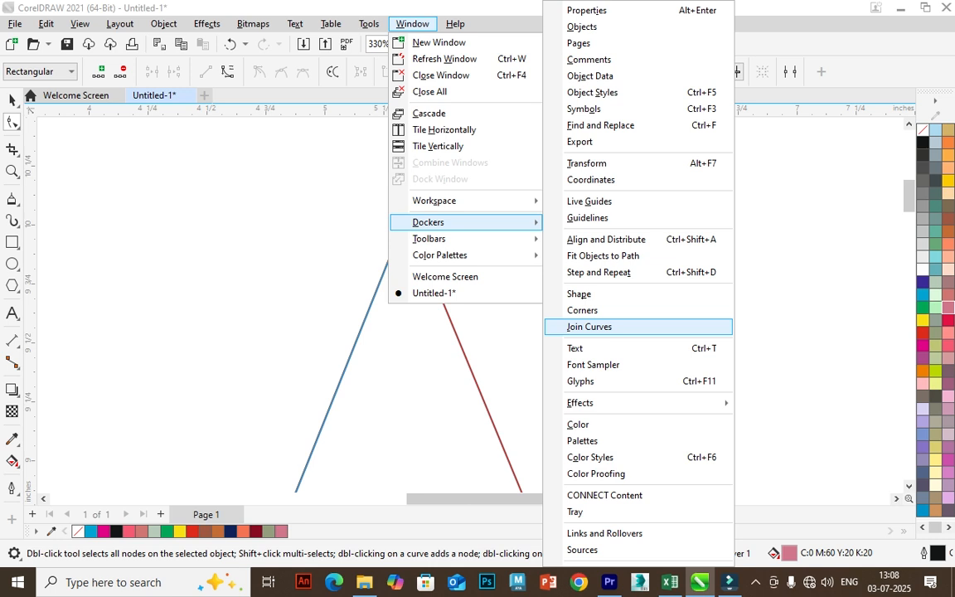
click(589, 326)
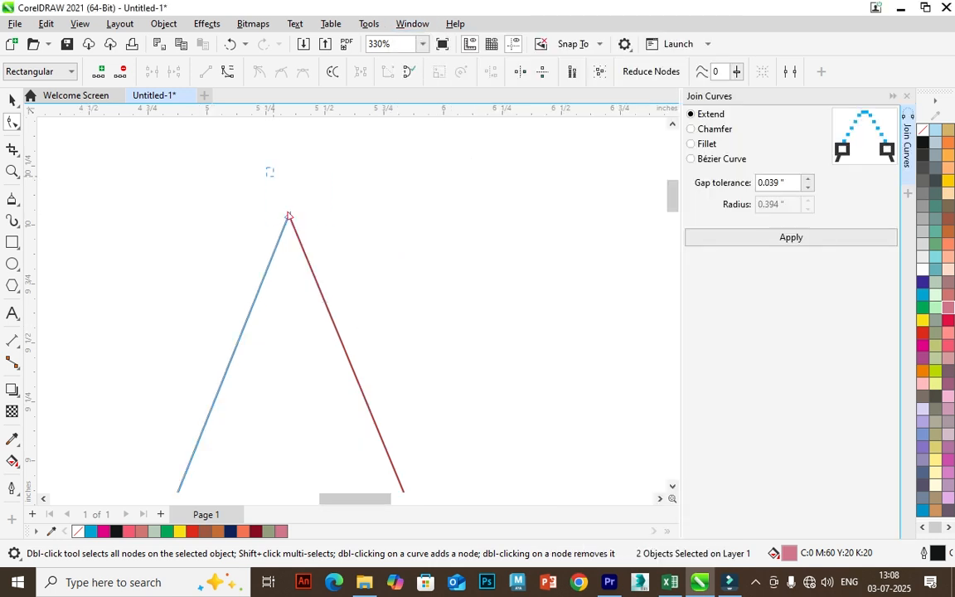
drag(289, 216, 288, 213)
scroll(271, 205, up, 3)
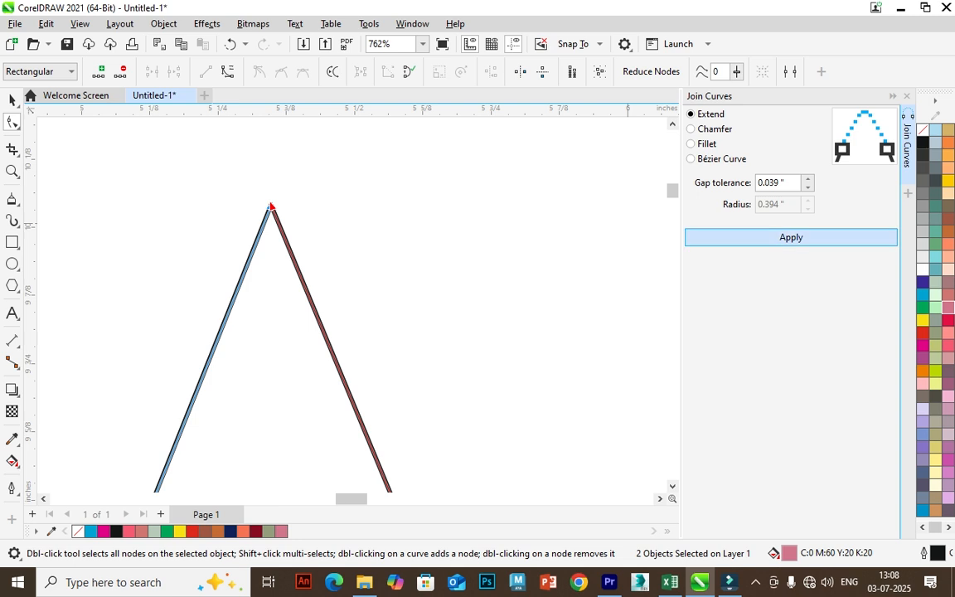
click(791, 237)
Join the two bottom end nodes of the kite with the same Extend setting to close the filled shape
scroll(273, 286, down, 4)
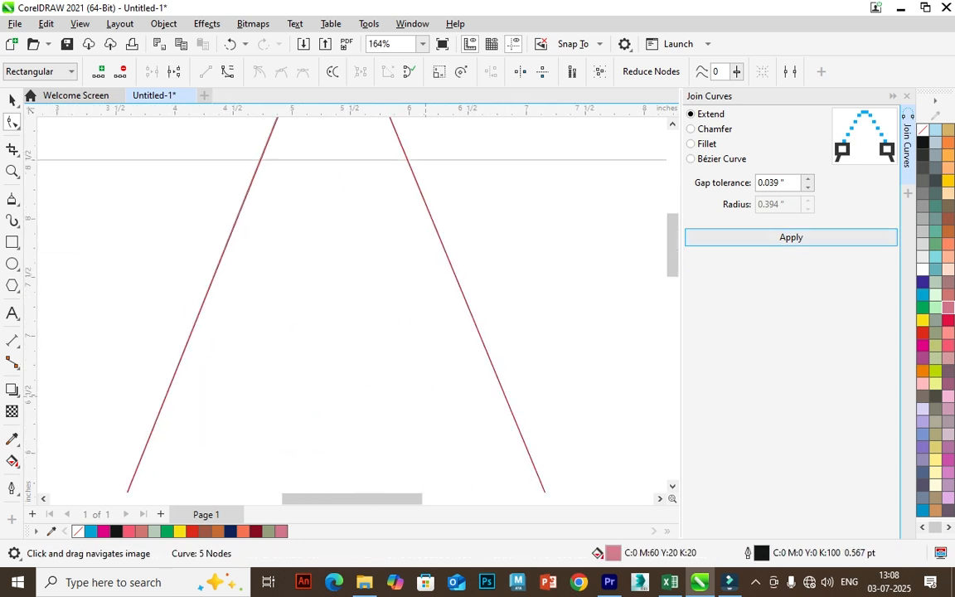
scroll(362, 367, down, 2)
scroll(341, 334, up, 4)
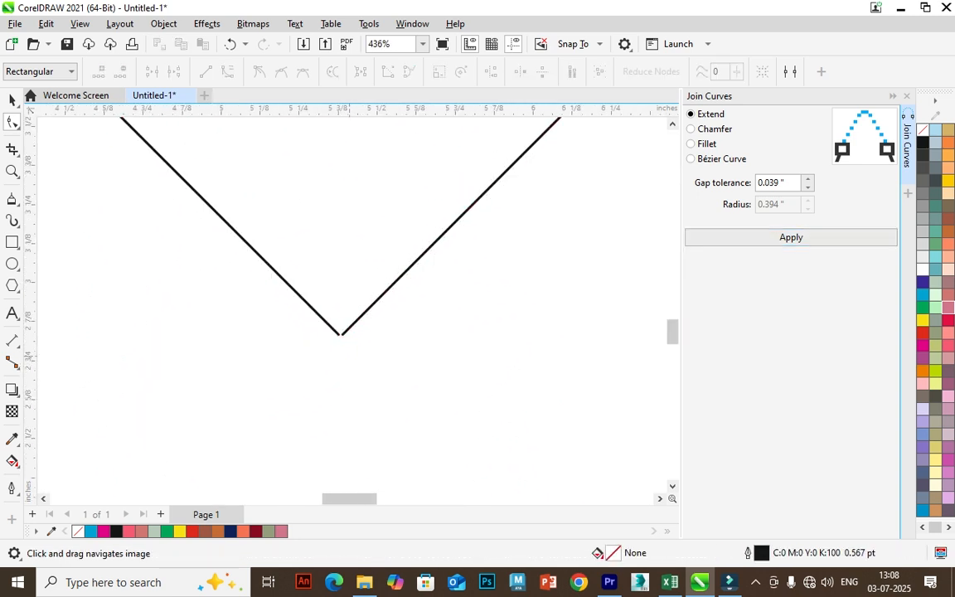
scroll(342, 331, up, 2)
scroll(341, 333, up, 2)
drag(330, 312, 350, 315)
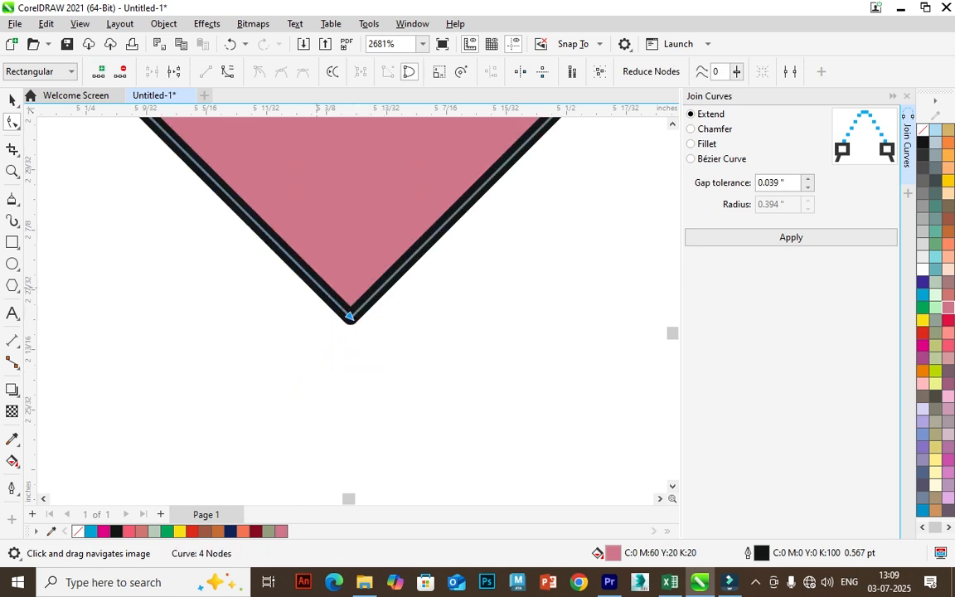
scroll(336, 295, down, 10)
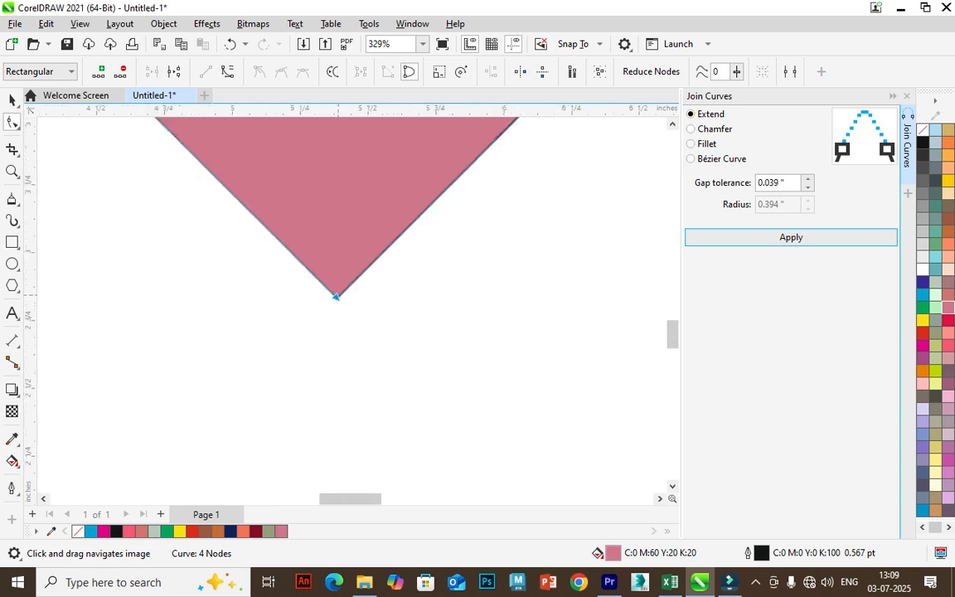
scroll(337, 294, down, 5)
key(Escape)
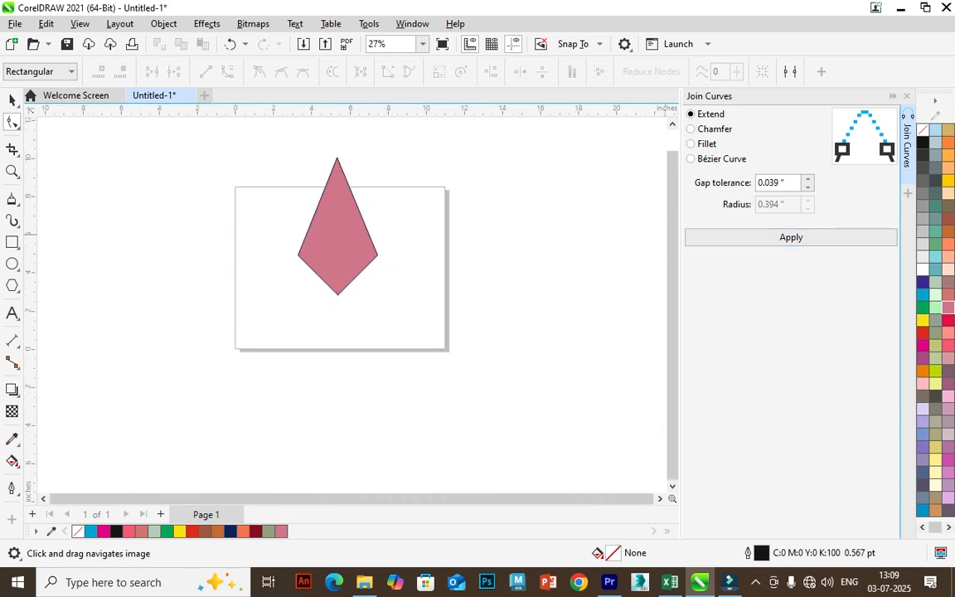
Raise the kite's two side corner nodes slightly so they stay roughly level with each other
scroll(297, 220, up, 2)
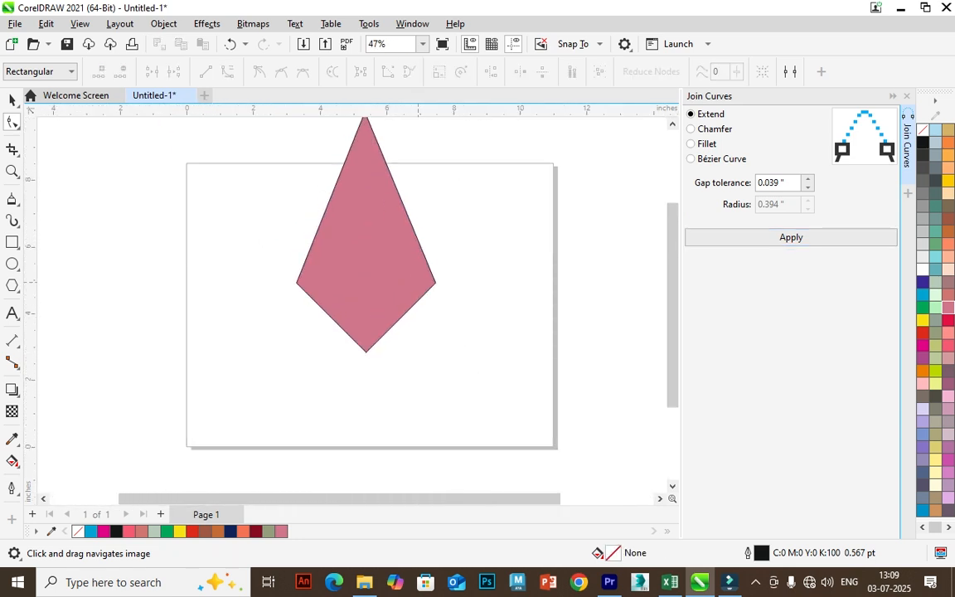
click(299, 280)
scroll(300, 283, up, 2)
drag(294, 280, 295, 266)
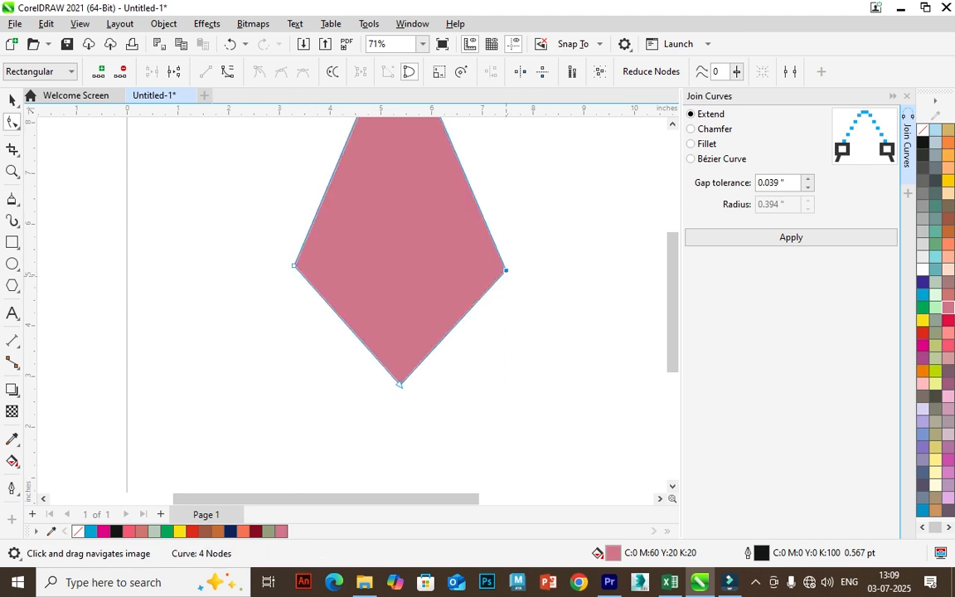
scroll(337, 249, down, 4)
key(space)
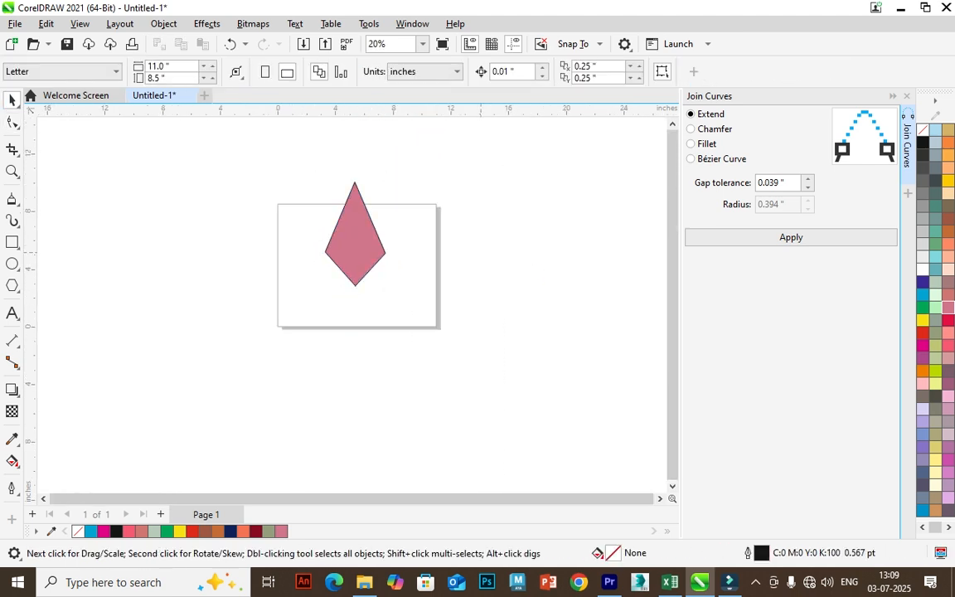
Remove the kite's outline and fill it with red C:0 M:100 Y:100 K:0
scroll(355, 243, up, 2)
click(355, 243)
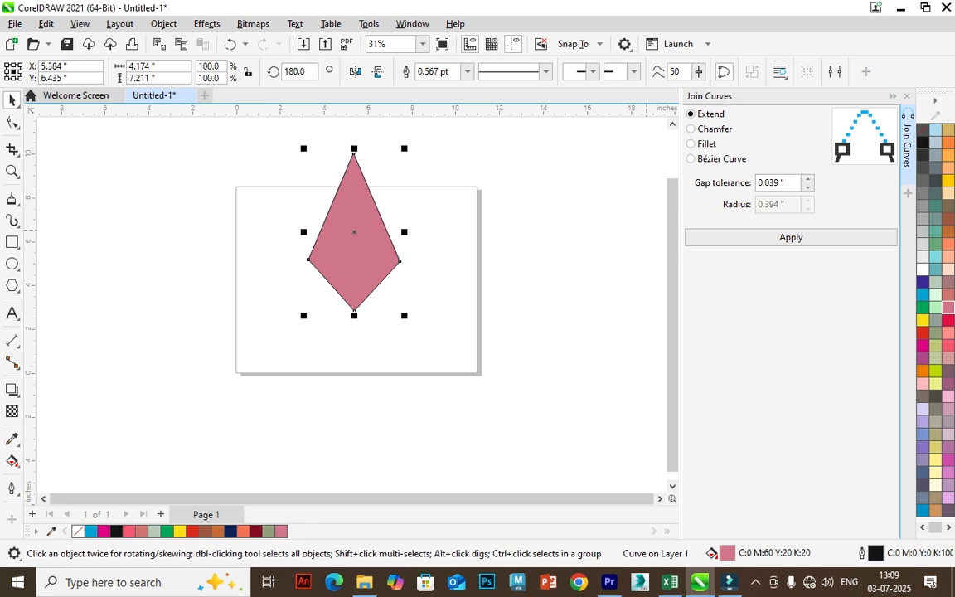
right_click(929, 132)
click(873, 142)
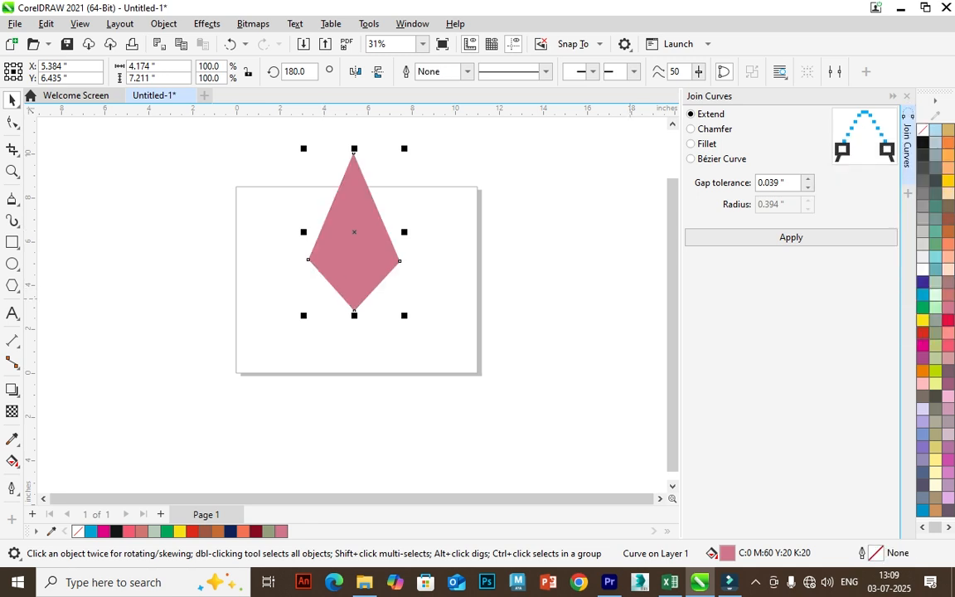
click(923, 332)
Try a linear transparency on the red kite from its left corner to its centre, and recolour it blue
click(12, 411)
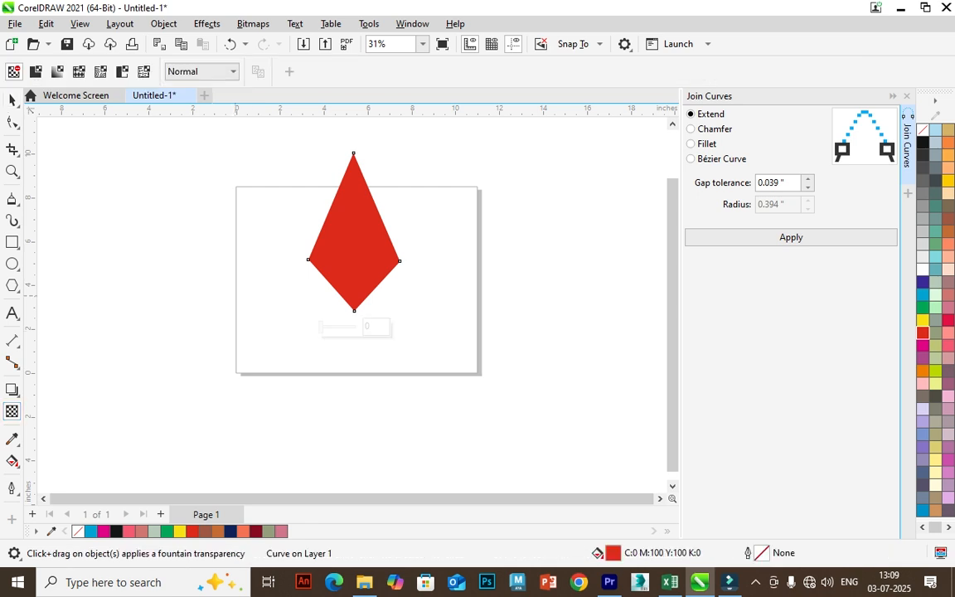
scroll(328, 268, up, 1)
drag(304, 255, 366, 255)
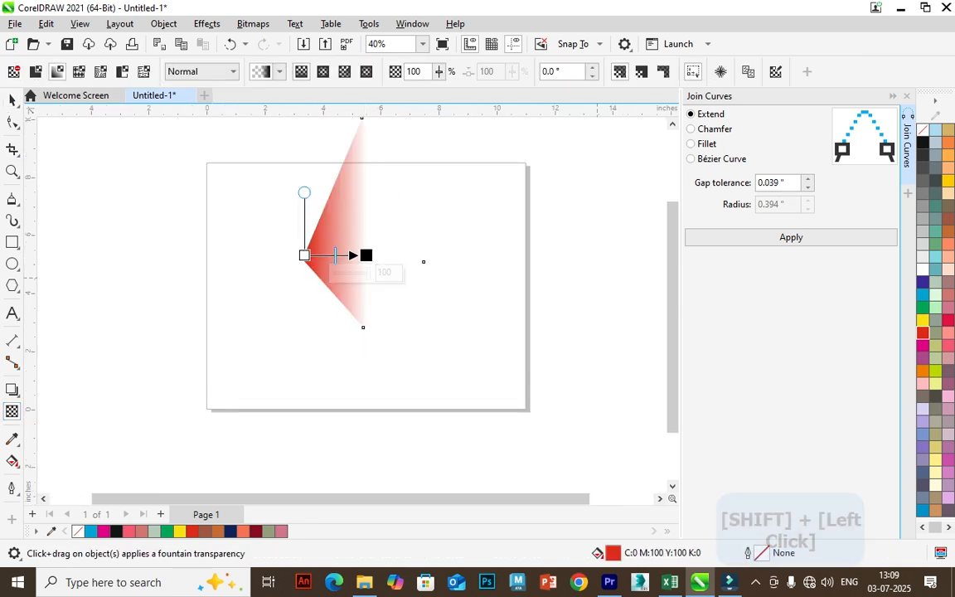
click(922, 282)
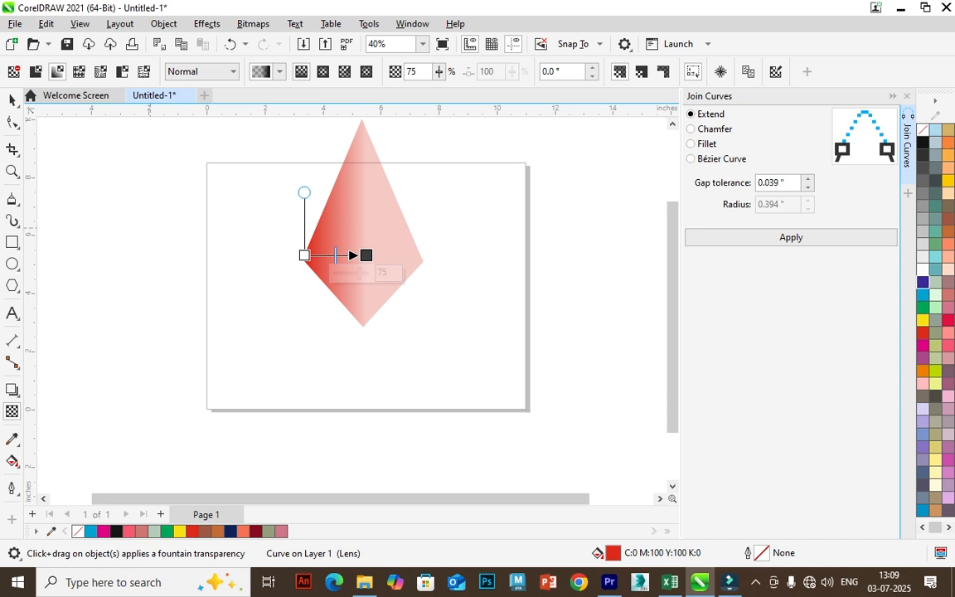
Undo the transparency changes and fill the solid kite with blue C:100 M:100 Y:0 K:0
key(ctrl+z)
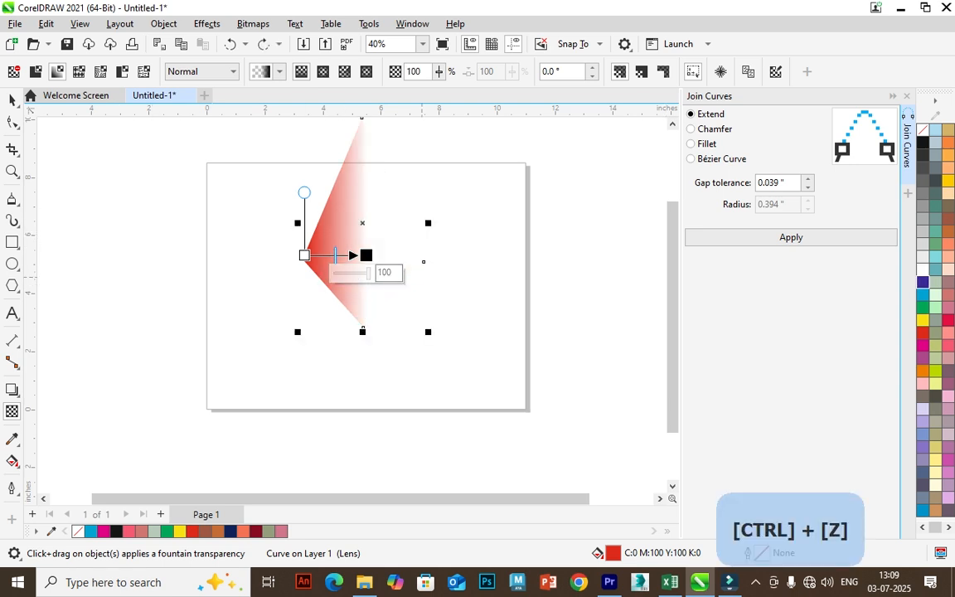
key(ctrl+z)
key(ctrl+z)
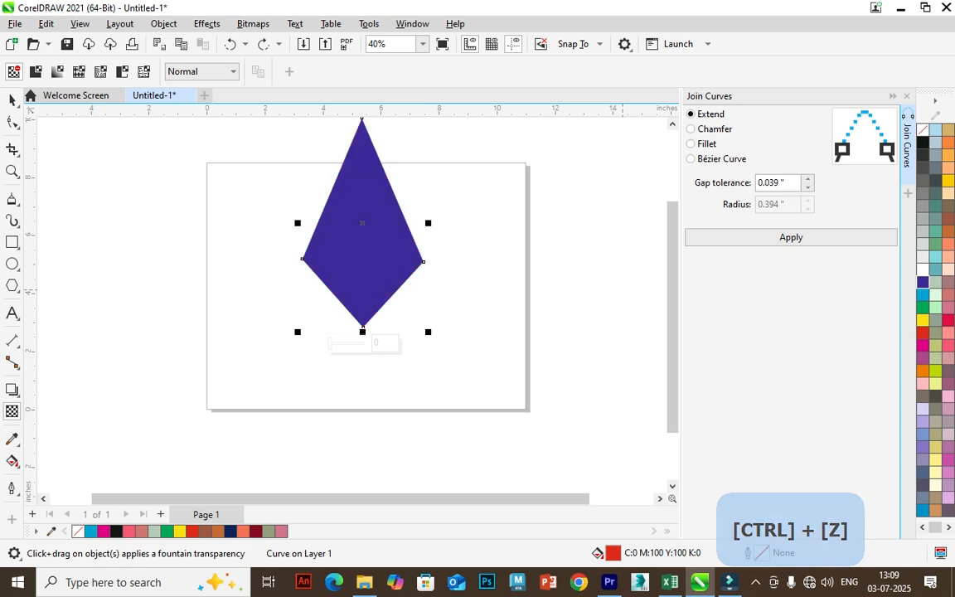
Apply a horizontal linear transparency from the blue kite's left corner to its centre, and overlay a horizontally mirrored copy
drag(304, 254, 368, 256)
key(space)
drag(303, 198, 262, 256)
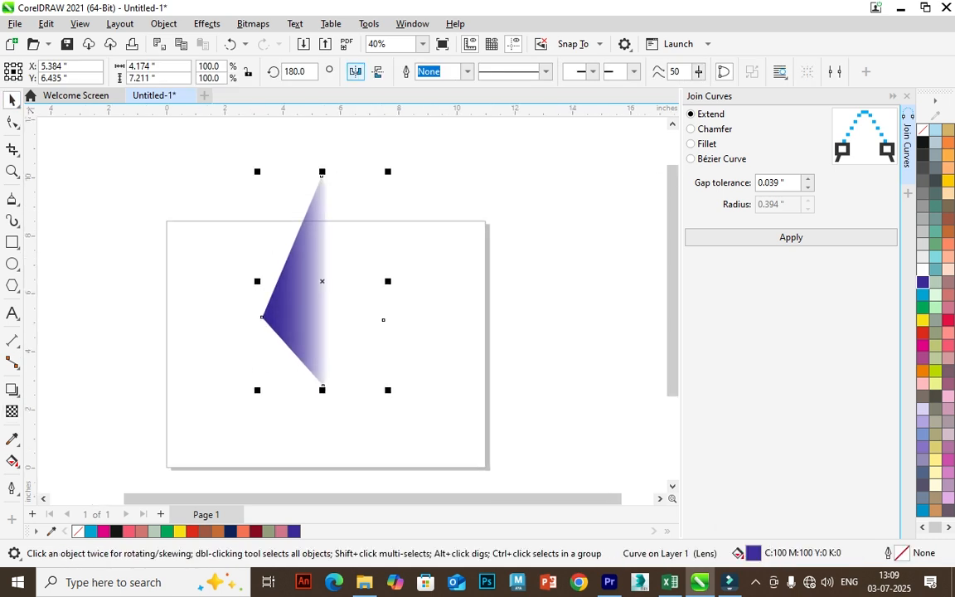
click(355, 72)
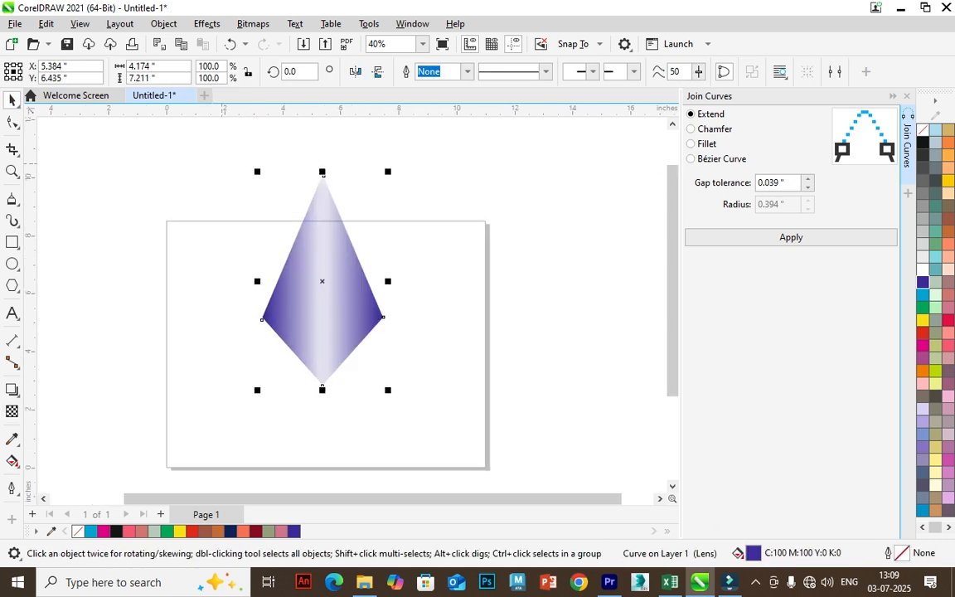
drag(203, 145, 473, 405)
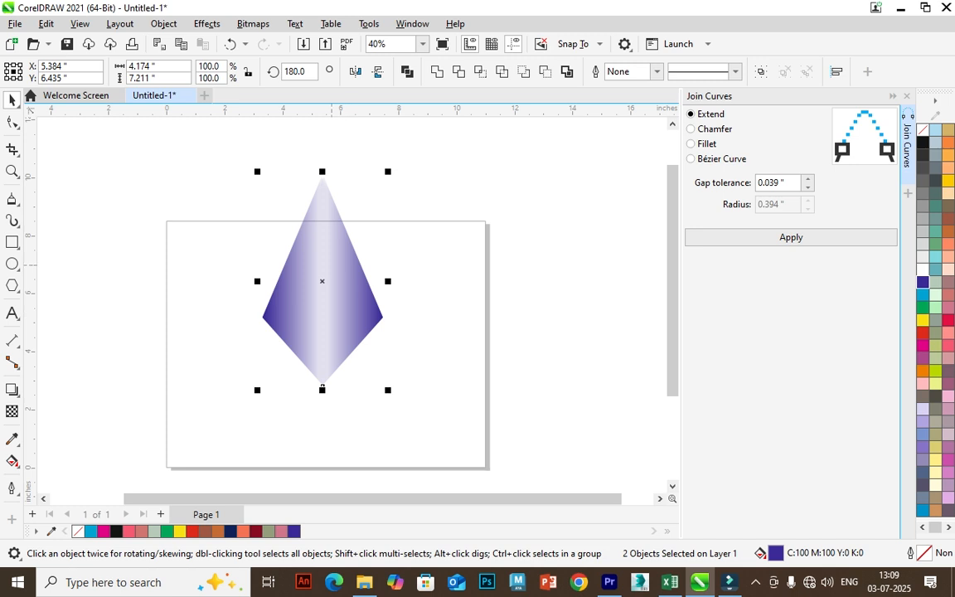
right_click(323, 387)
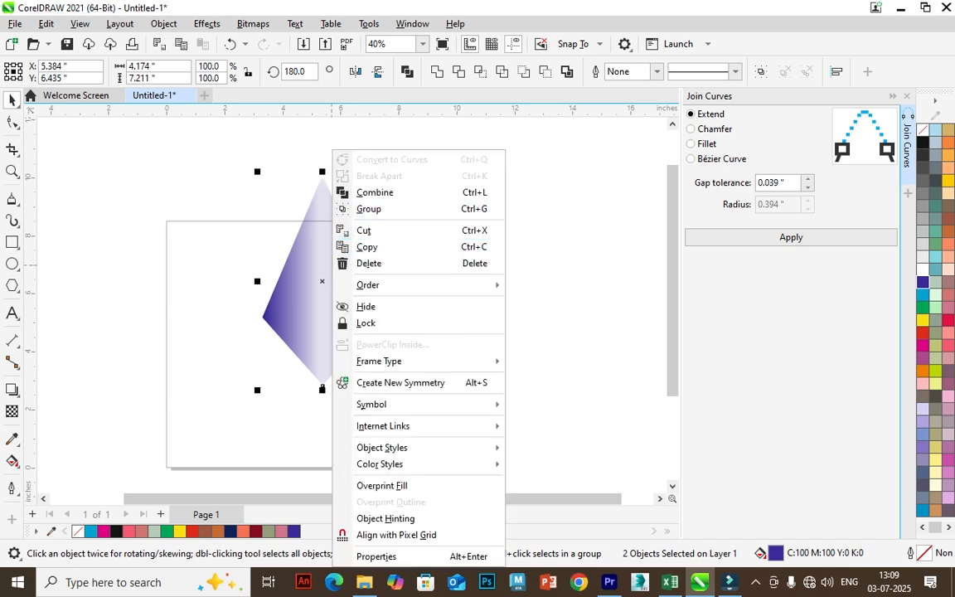
click(590, 200)
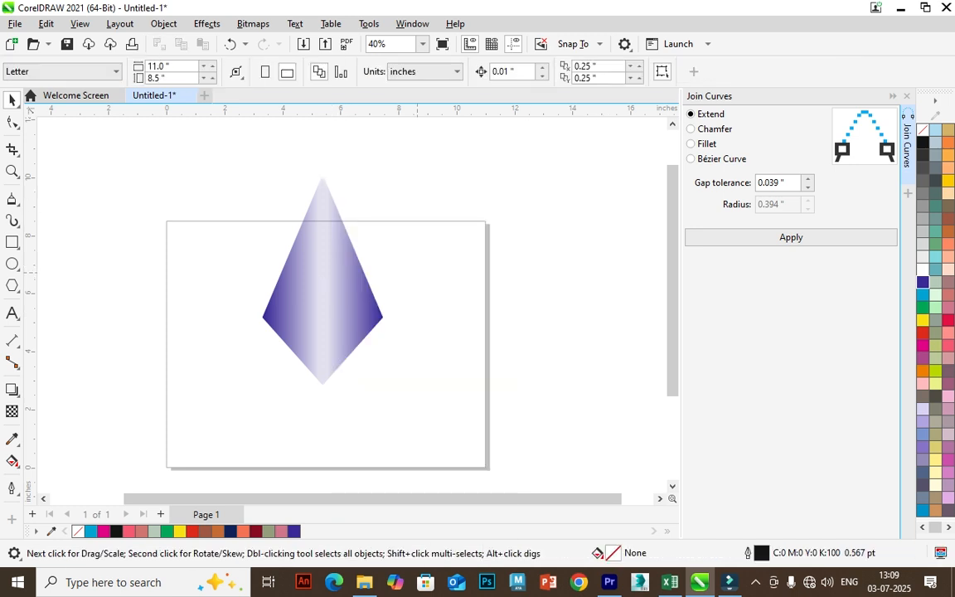
click(350, 292)
click(497, 149)
drag(295, 376, 320, 441)
drag(324, 381, 306, 411)
drag(558, 413, 558, 413)
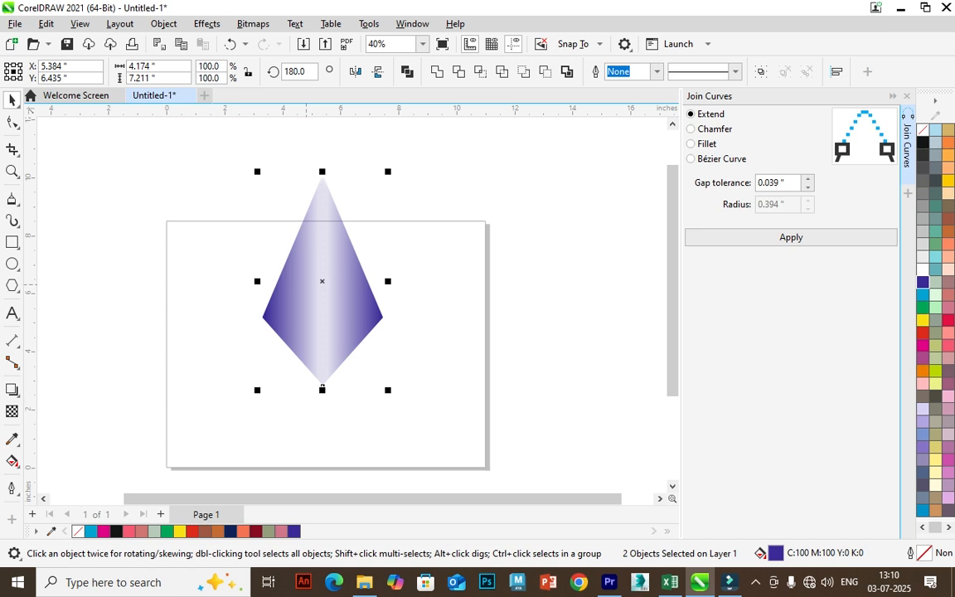
drag(456, 184, 461, 201)
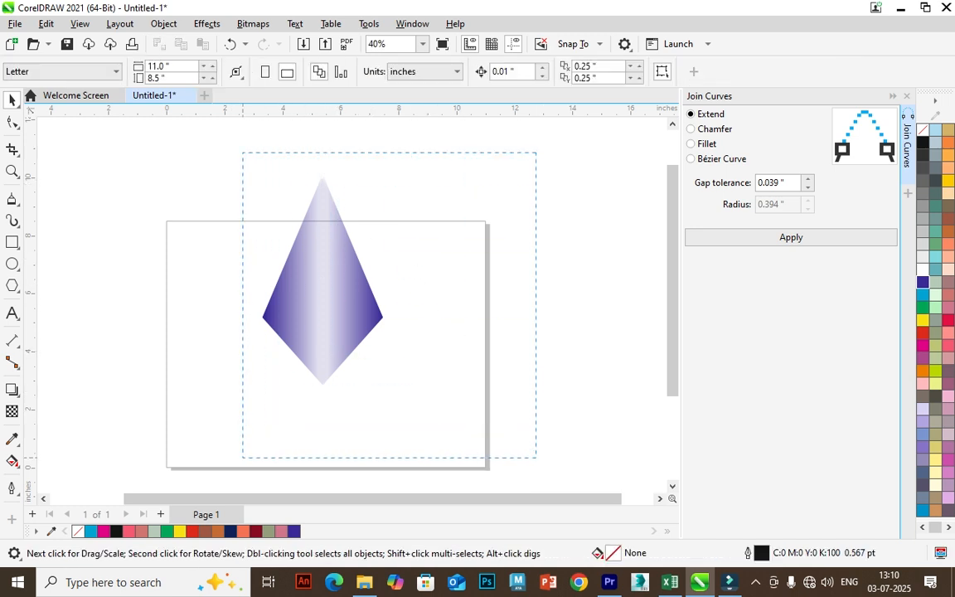
Select both overlapping transparent kites and group them
drag(536, 457, 536, 459)
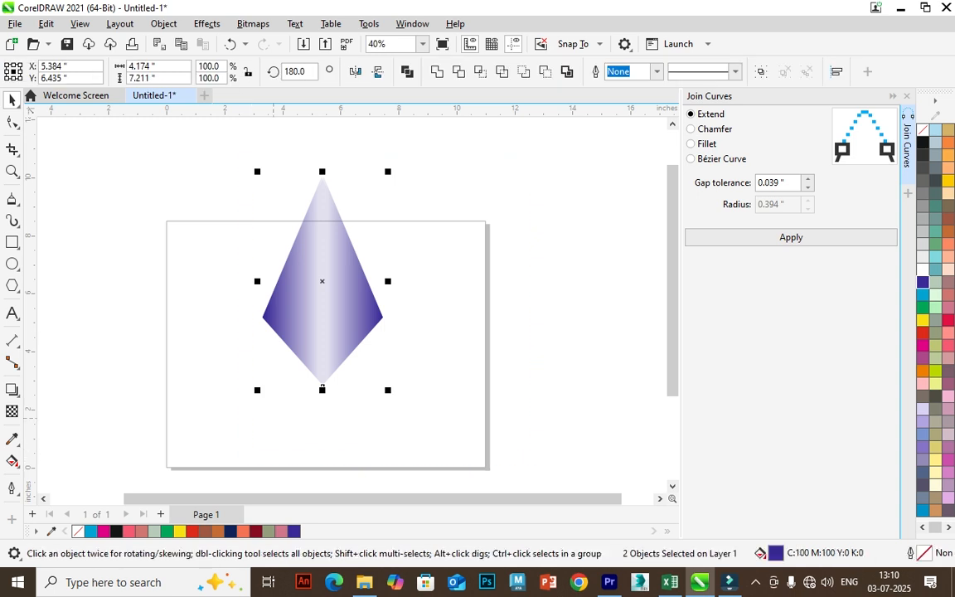
right_click(323, 386)
click(365, 207)
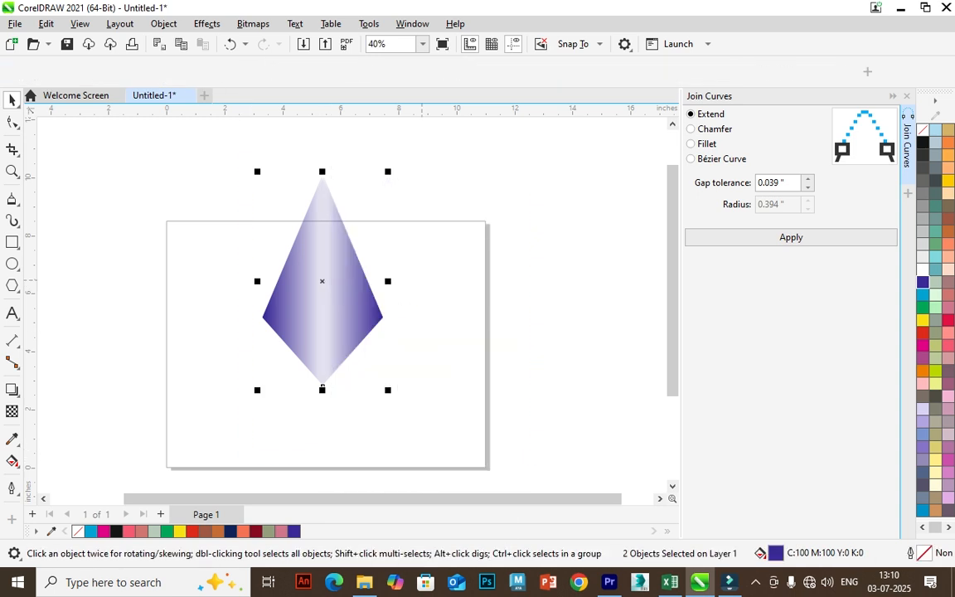
Move the grouped kite up to about X 5.307", Y 7.901" and switch it to rotation mode
drag(322, 387, 320, 344)
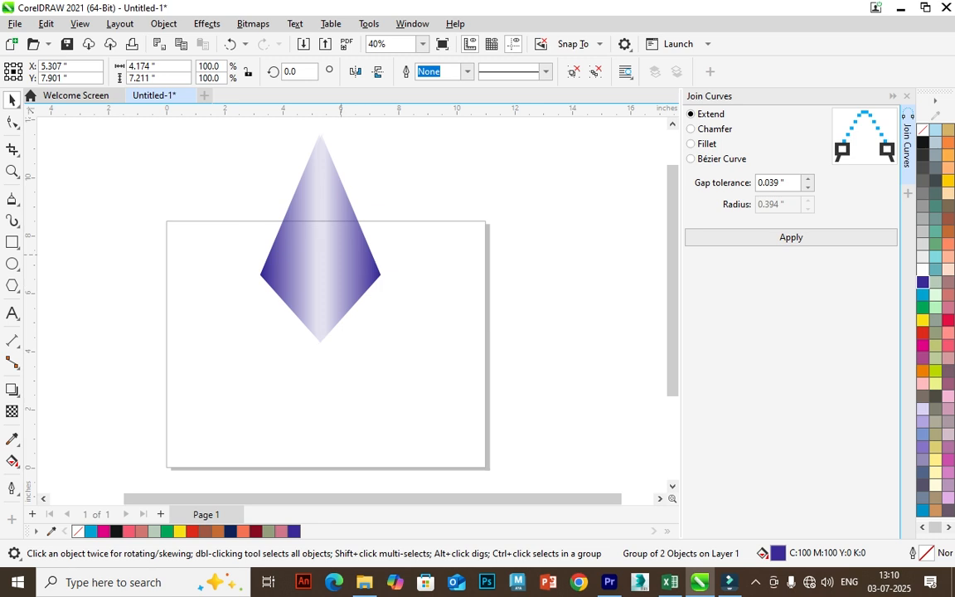
click(320, 344)
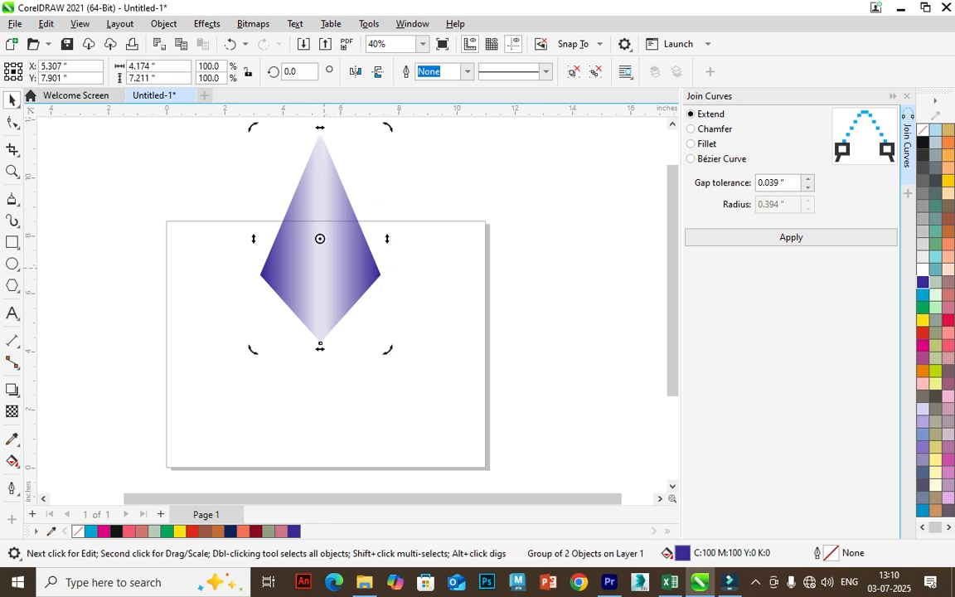
scroll(320, 344, down, 1)
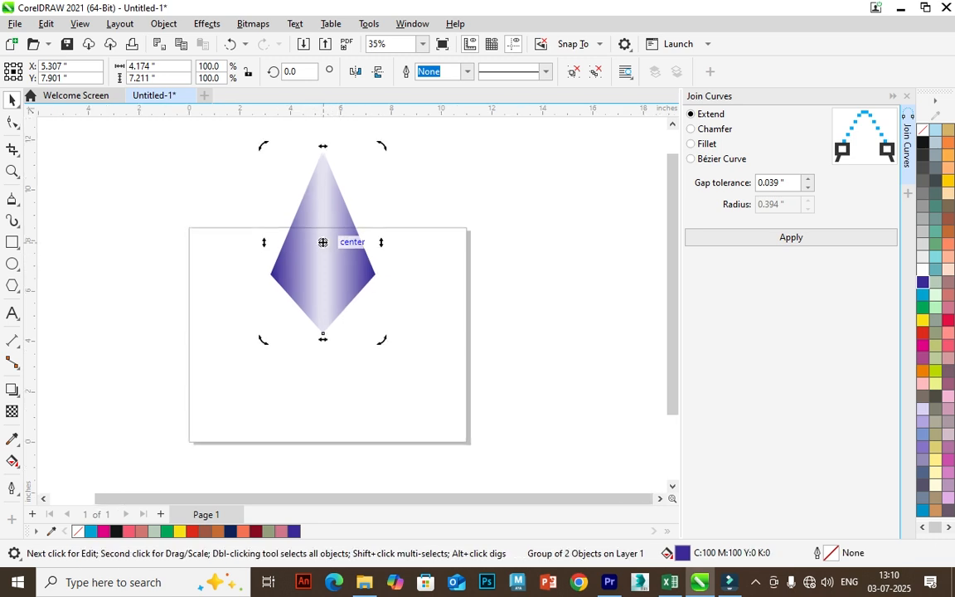
Place the group's rotation centre on its lower tip and create a copy rotated about 49° clockwise around it
mouse_move(322, 242)
mouse_down()
mouse_move(328, 353)
mouse_move(318, 307)
mouse_up()
scroll(327, 353, up, 5)
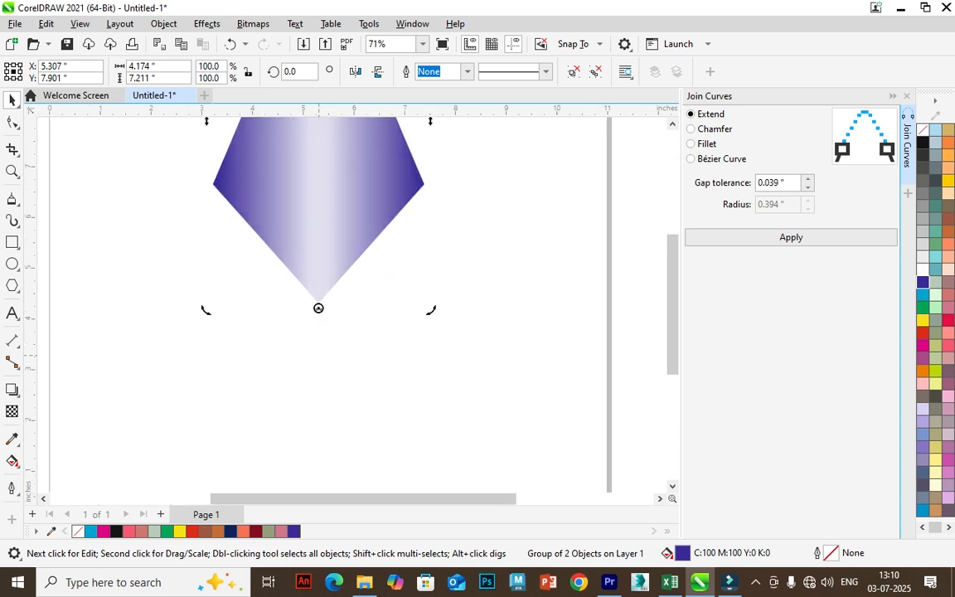
scroll(319, 307, down, 5)
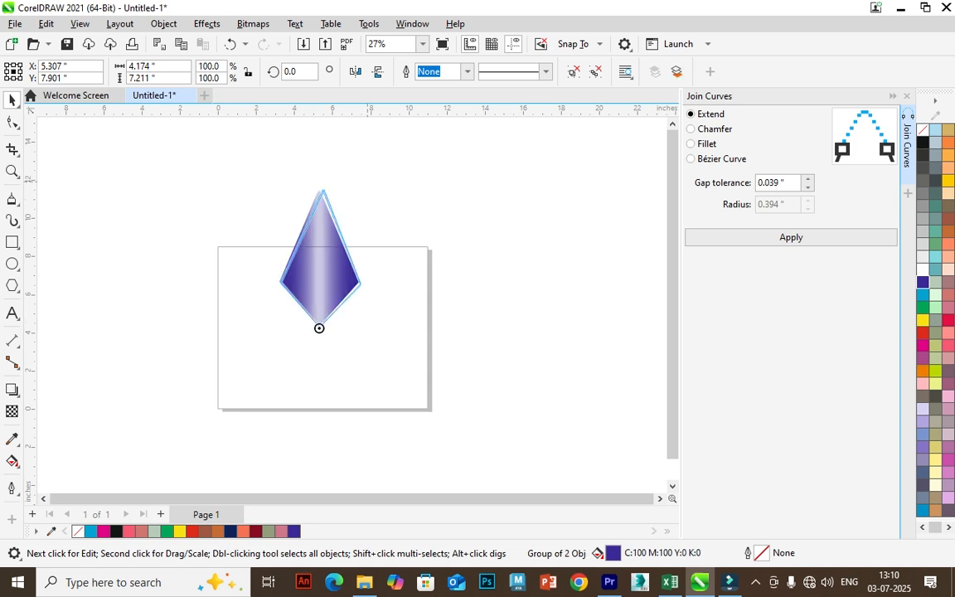
drag(271, 181, 397, 195)
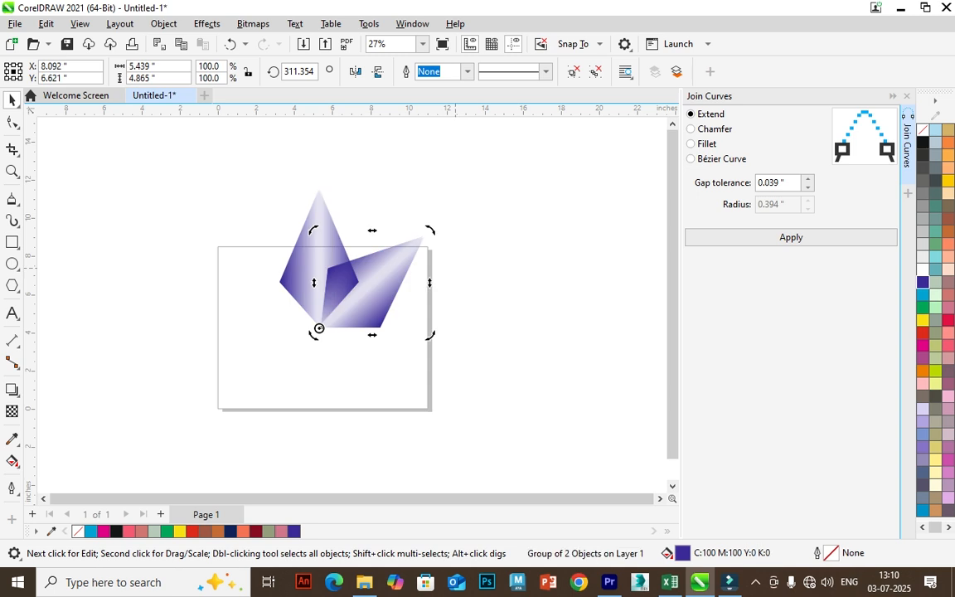
Repeat the rotated duplication all around the centre and delete the surplus overlapping copy, leaving a seven-petal star
key(ctrl+d)
key(ctrl+d)
key(ctrl+d)
key(ctrl+d)
key(ctrl+d)
key(ctrl+d)
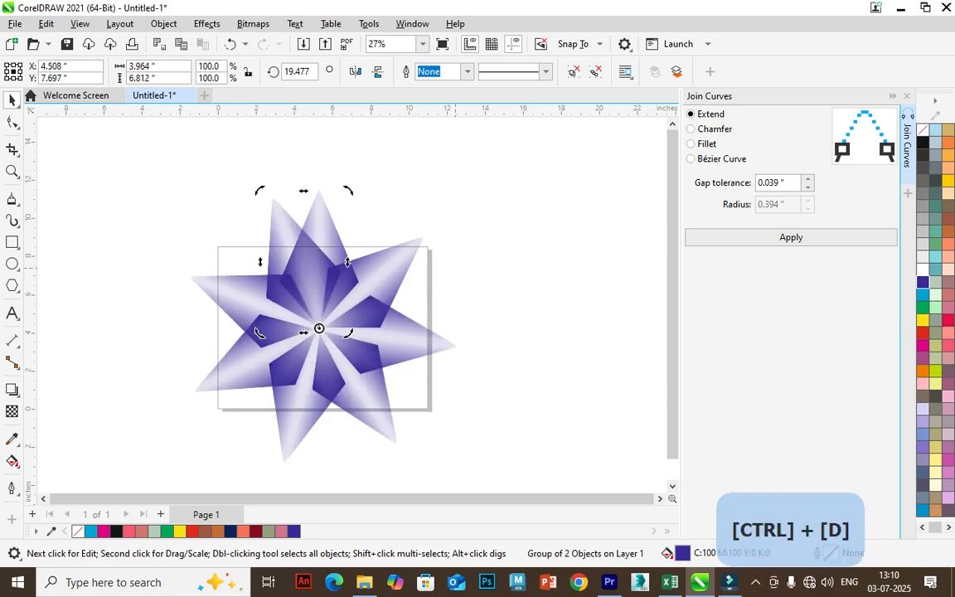
key(Delete)
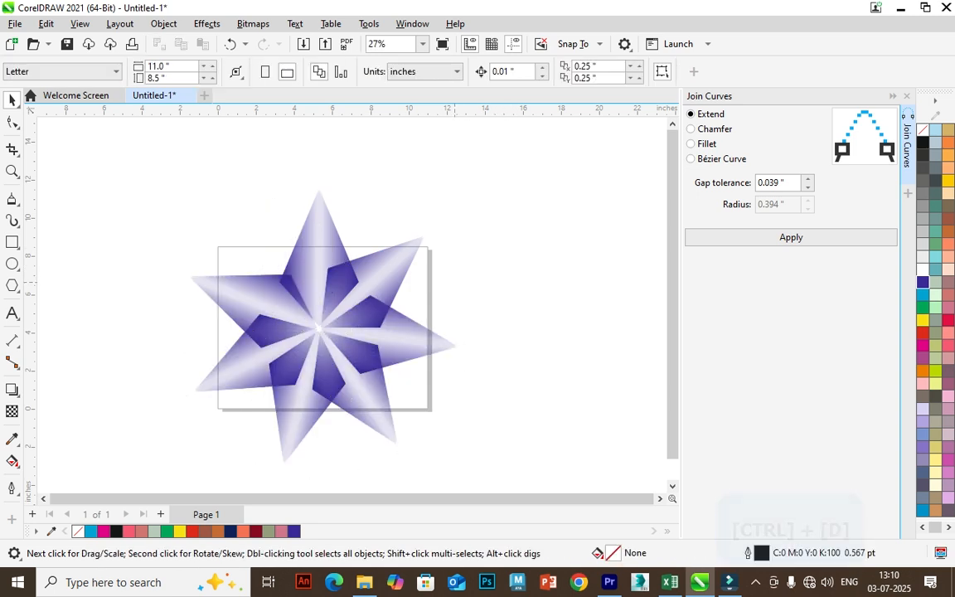
Place a copy of the seven-petal star's upper petal on empty space at about X 23.991", Y 11.939"
drag(237, 311, 186, 292)
click(185, 293)
click(186, 293)
drag(135, 253, 146, 239)
click(210, 239)
scroll(212, 248, down, 1)
click(256, 210)
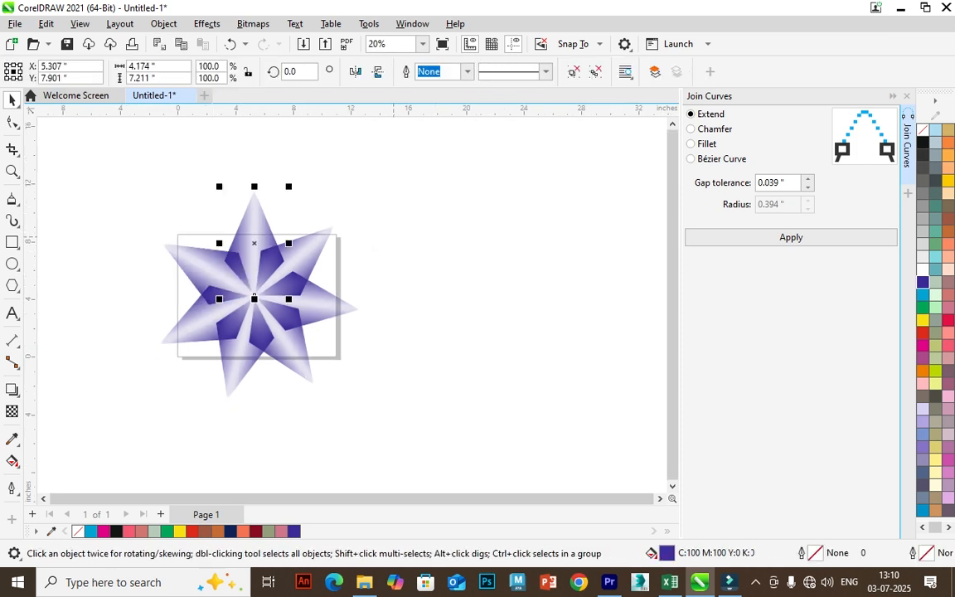
drag(256, 210, 491, 171)
right_click(492, 171)
Switch the copied petal to rotation mode and create a copy rotated about 33° clockwise around its lower tip
drag(516, 237, 407, 273)
scroll(370, 259, up, 1)
click(373, 257)
drag(497, 265, 470, 274)
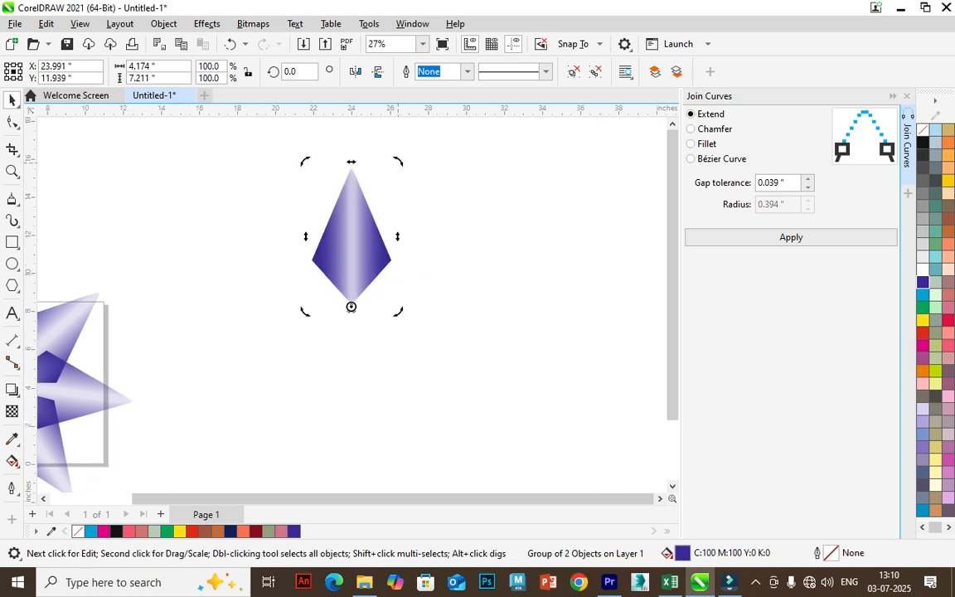
drag(398, 163, 479, 202)
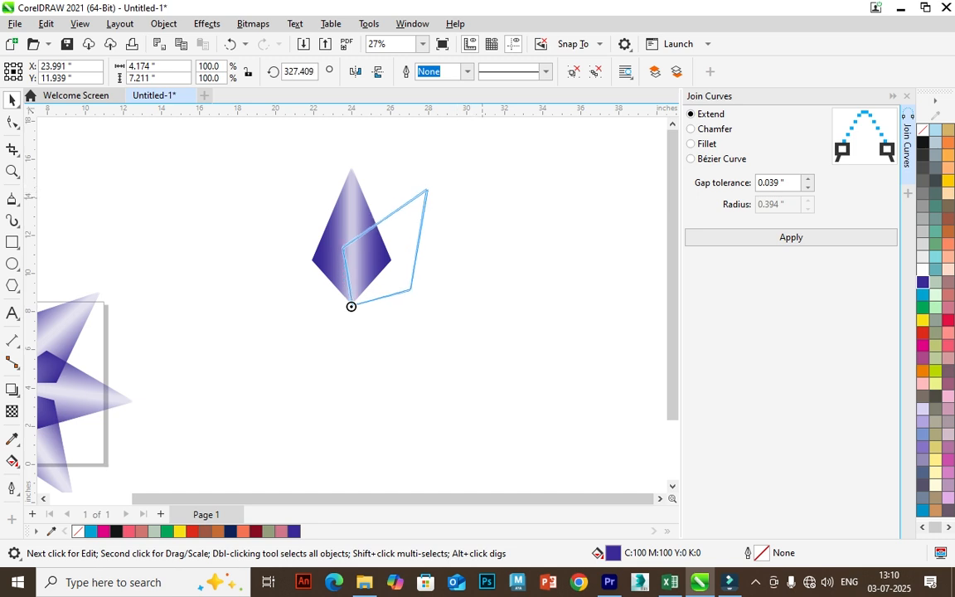
drag(480, 203, 482, 204)
right_click(481, 204)
Repeat the rotated duplication around the centre for about two turns, building a dense eleven-pointed star, and clear the selection
key(ctrl+r)
key(ctrl+r)
key(ctrl+r)
key(ctrl+r)
key(ctrl+r)
key(ctrl+r)
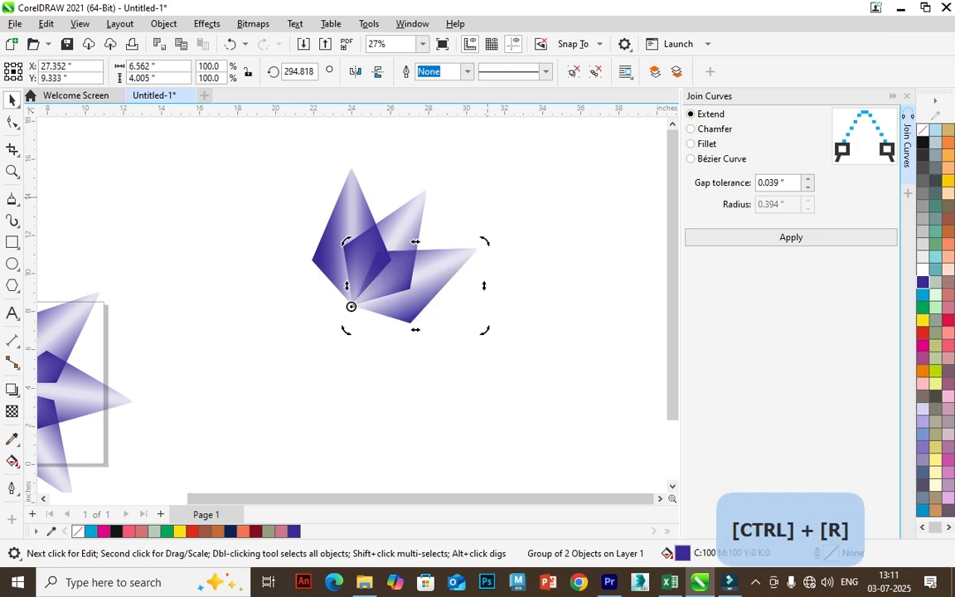
key(ctrl+r)
key(ctrl+r)
key(ctrl+r)
key(ctrl+r)
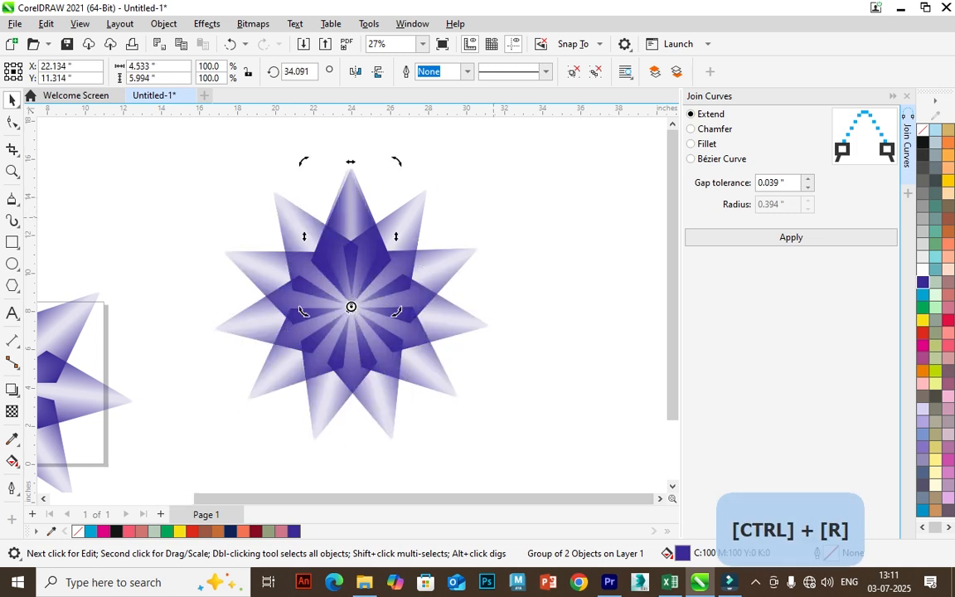
key(ctrl+r)
key(ctrl+r)
key(ctrl+r)
key(ctrl+r)
key(ctrl+r)
key(ctrl+r)
key(ctrl+r)
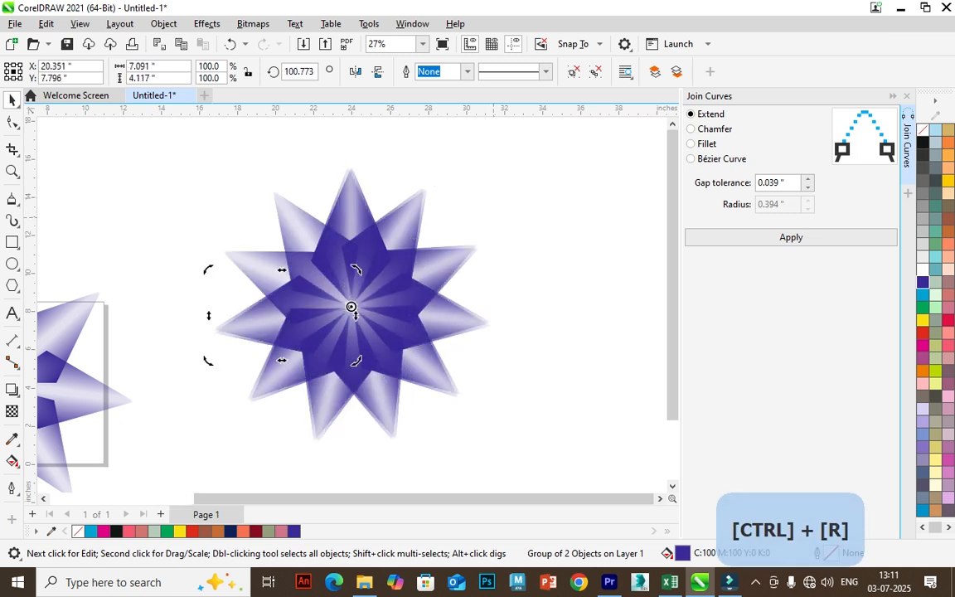
drag(503, 269, 427, 257)
click(427, 257)
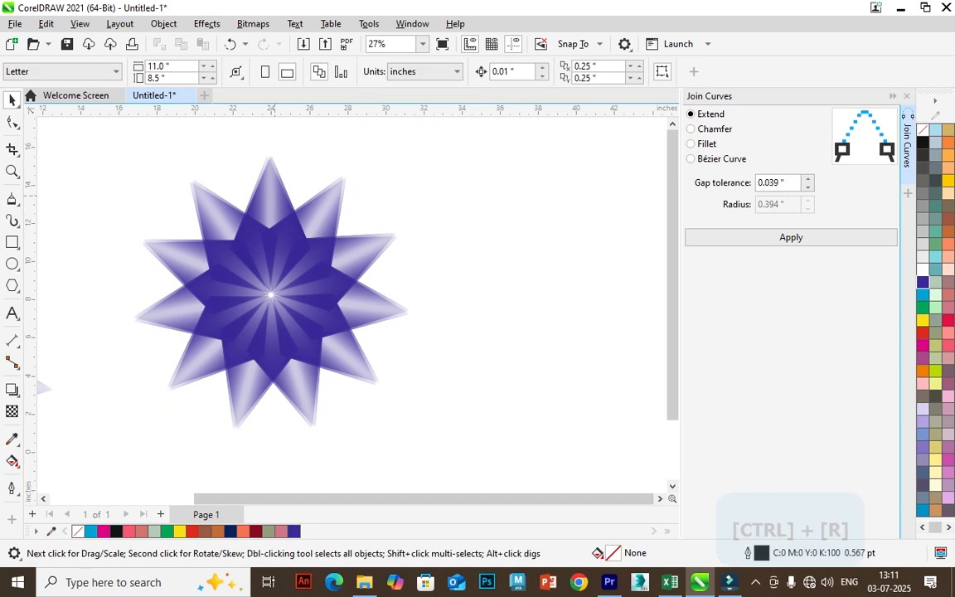
Copy the dense star's upper petal out to about X 44.827", Y 16.125" and ungroup all of its parts
click(274, 196)
drag(270, 196, 102, 250)
drag(101, 291, 500, 211)
right_click(500, 211)
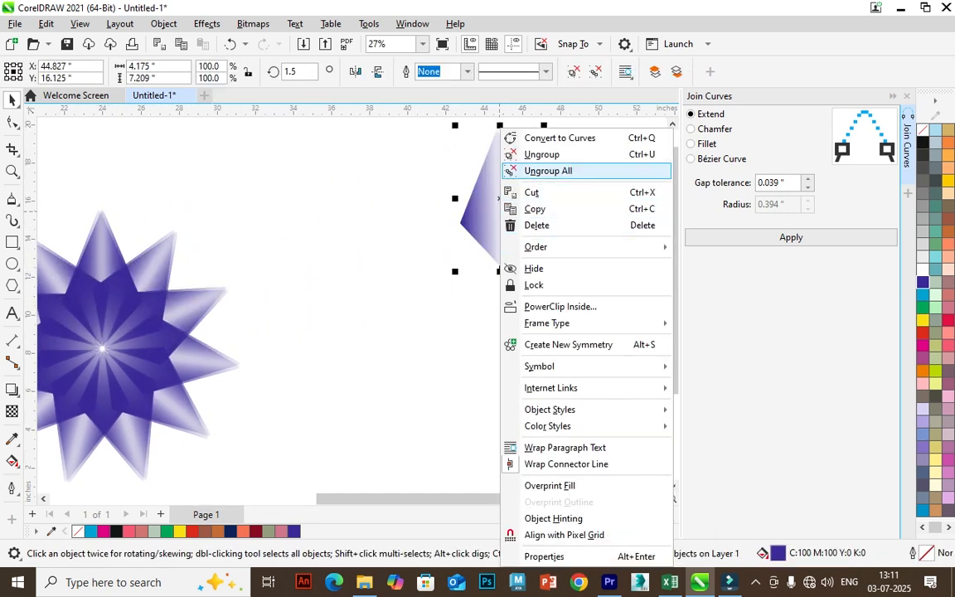
click(548, 171)
Offset the petal's right half down to about X 45.453", Y 12.799" and group it with the left half
drag(524, 247, 533, 270)
scroll(455, 199, down, 1)
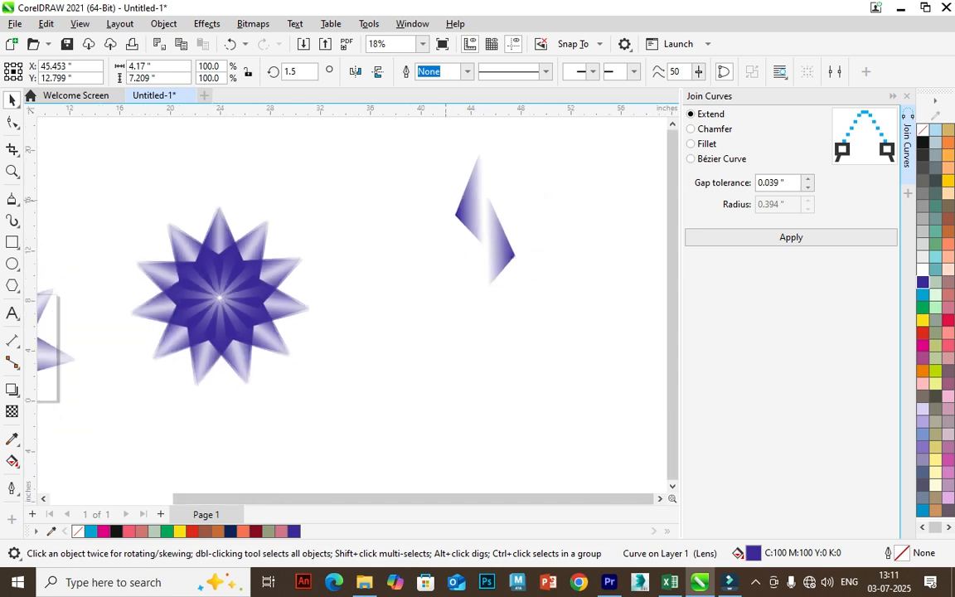
drag(426, 148, 569, 301)
scroll(516, 252, up, 1)
click(514, 249)
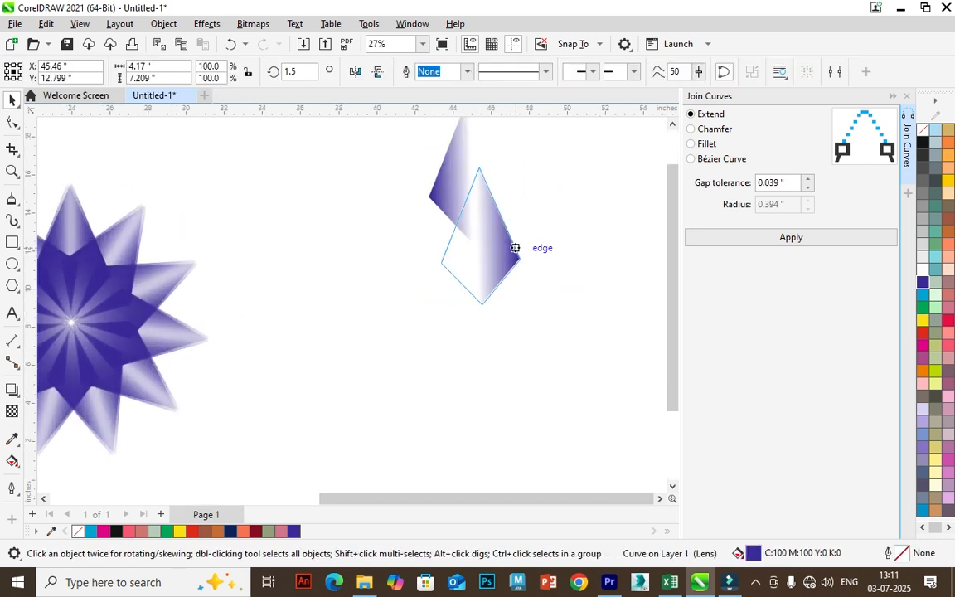
Undo the trial rotated copy and create a copy of the offset pair rotated about 31° clockwise around a centre just below it
scroll(522, 259, down, 1)
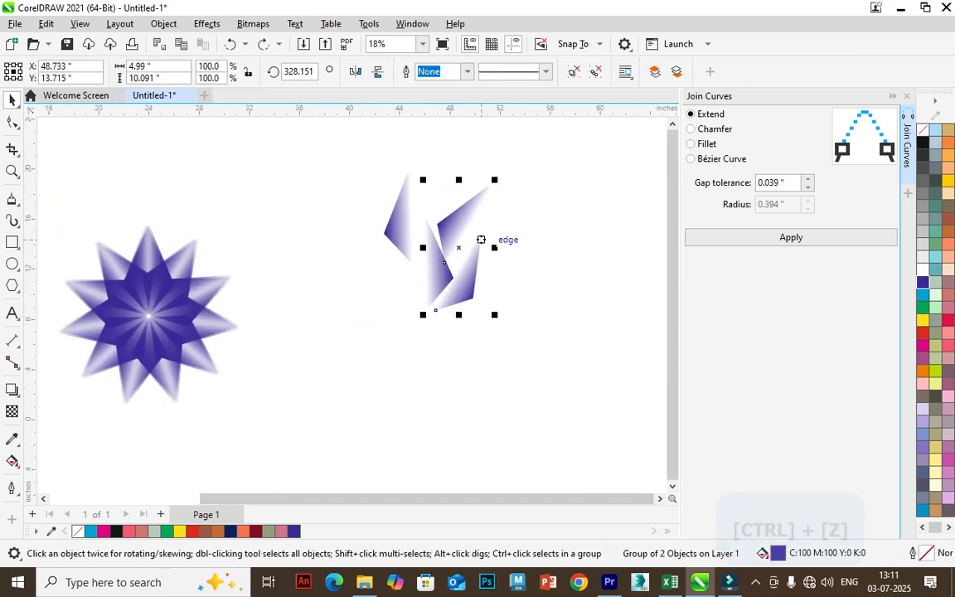
key(ctrl+z)
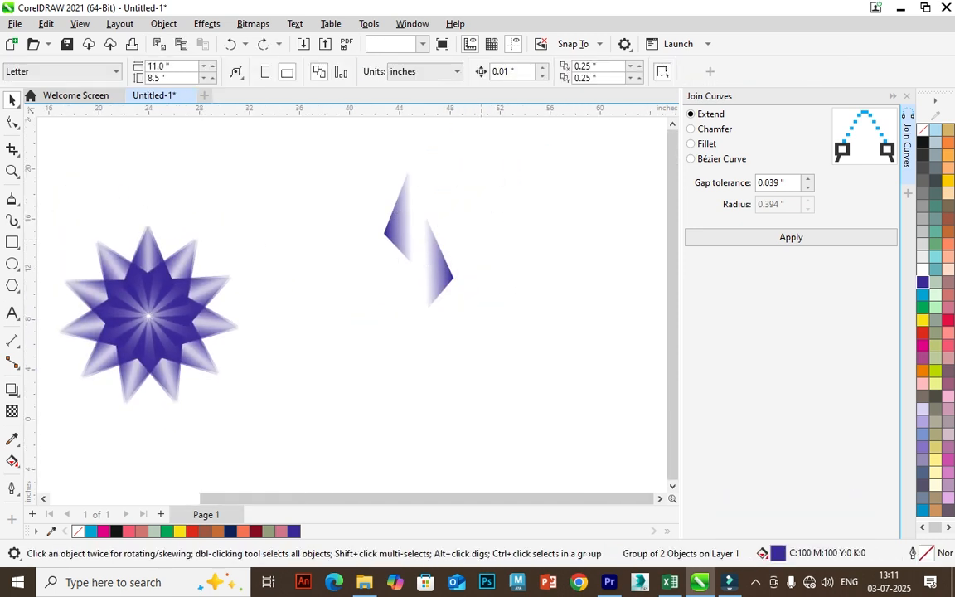
click(424, 247)
click(423, 247)
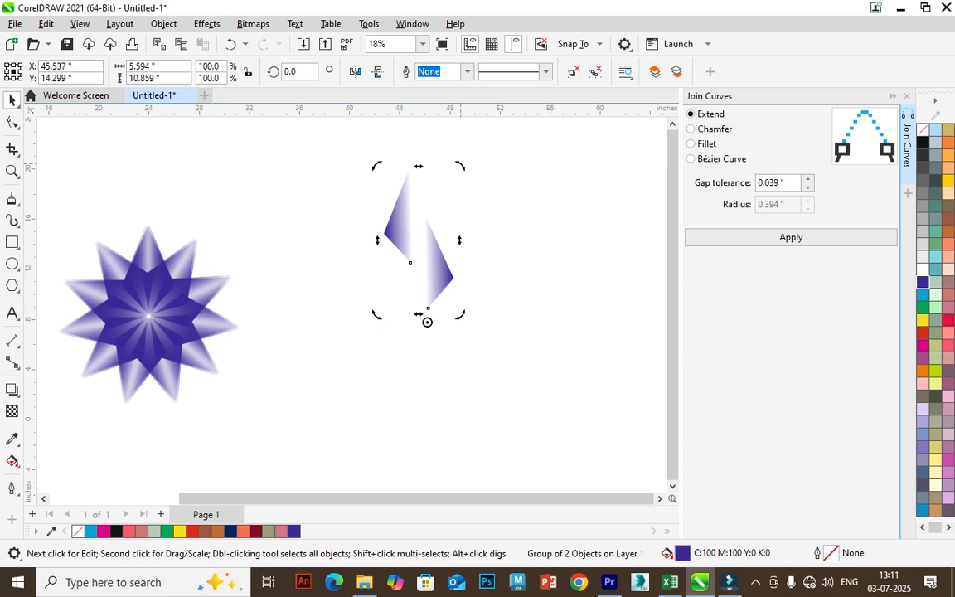
drag(460, 166, 531, 211)
right_click(531, 211)
Repeat the rotated duplication of the offset halves around the full circle to form a pinwheel
key(ctrl+r)
key(ctrl+r)
key(ctrl+r)
key(ctrl+r)
key(ctrl+r)
key(ctrl+r)
key(ctrl+r)
key(ctrl+r)
key(ctrl+r)
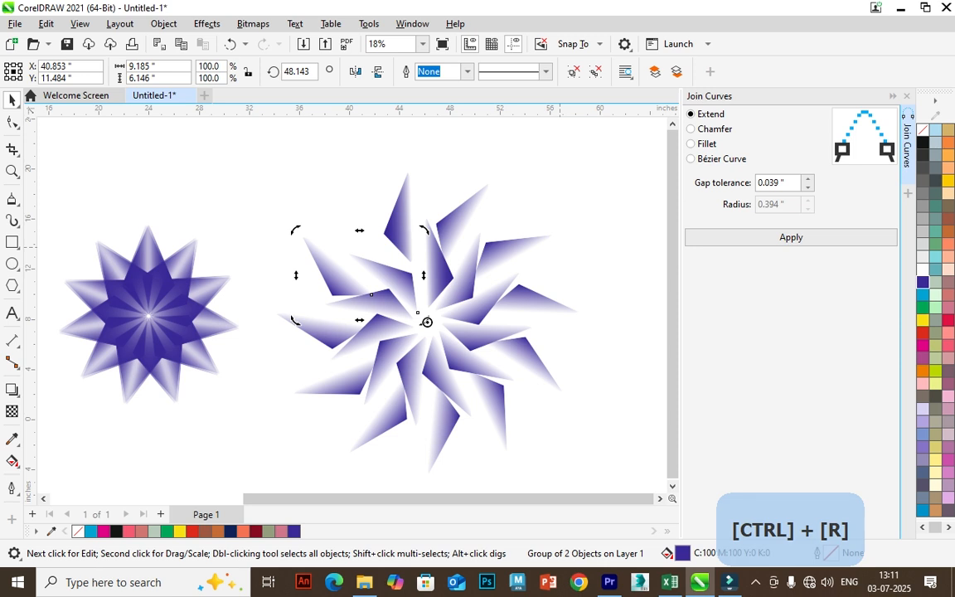
key(ctrl+r)
scroll(560, 247, down, 1)
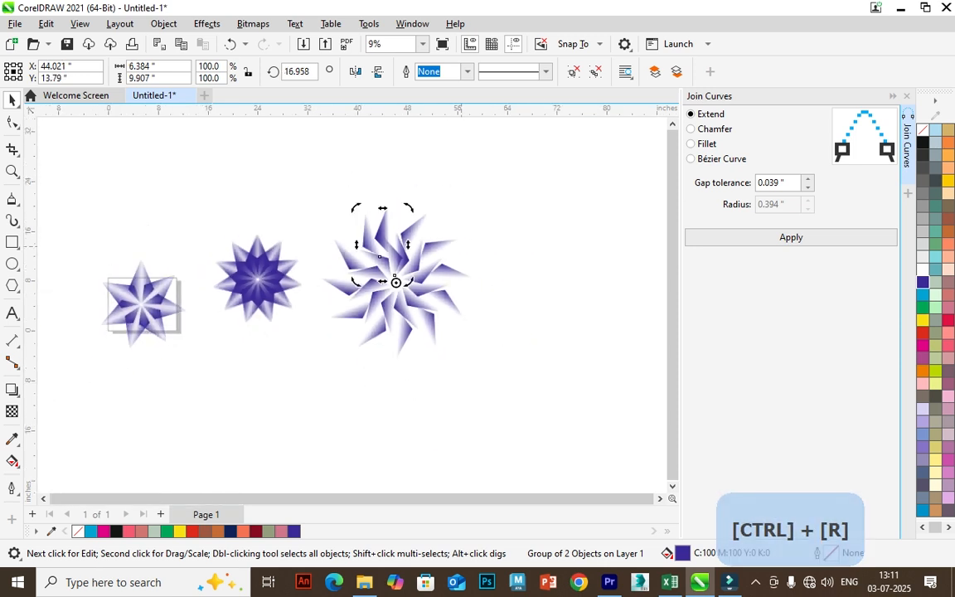
drag(566, 281, 520, 265)
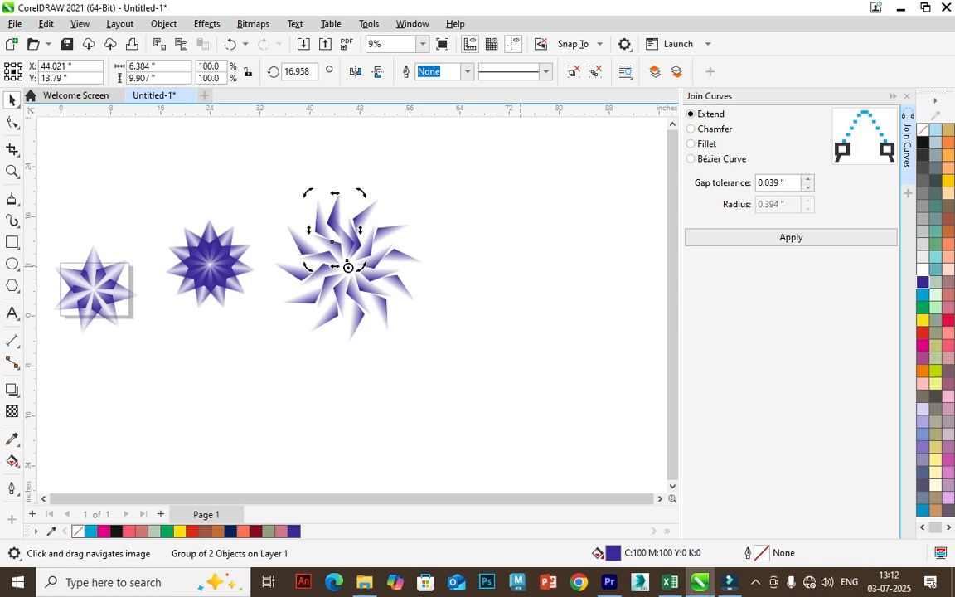
Open the Transform docker to look at its Rotate option, and close it again
click(412, 23)
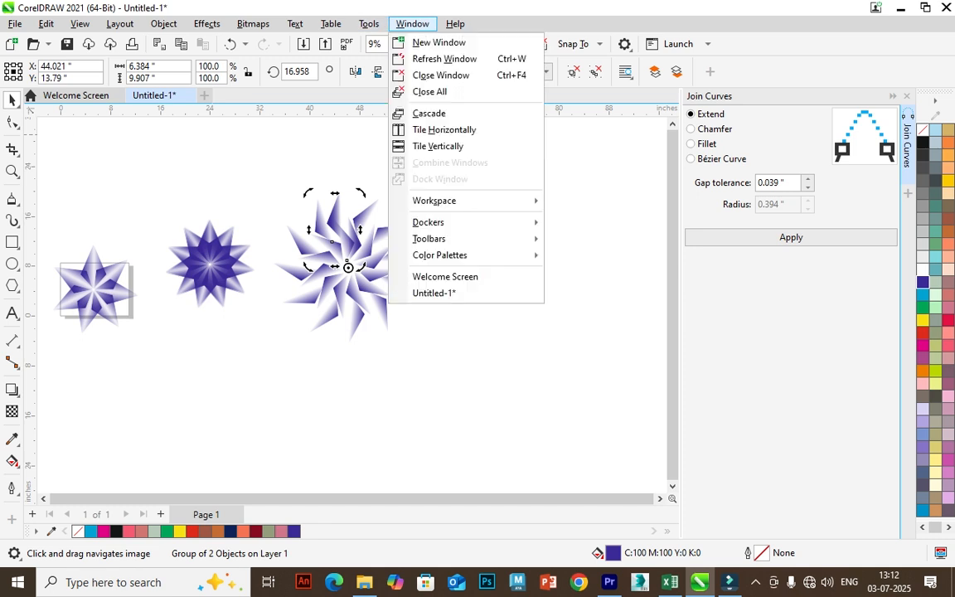
mouse_move(440, 222)
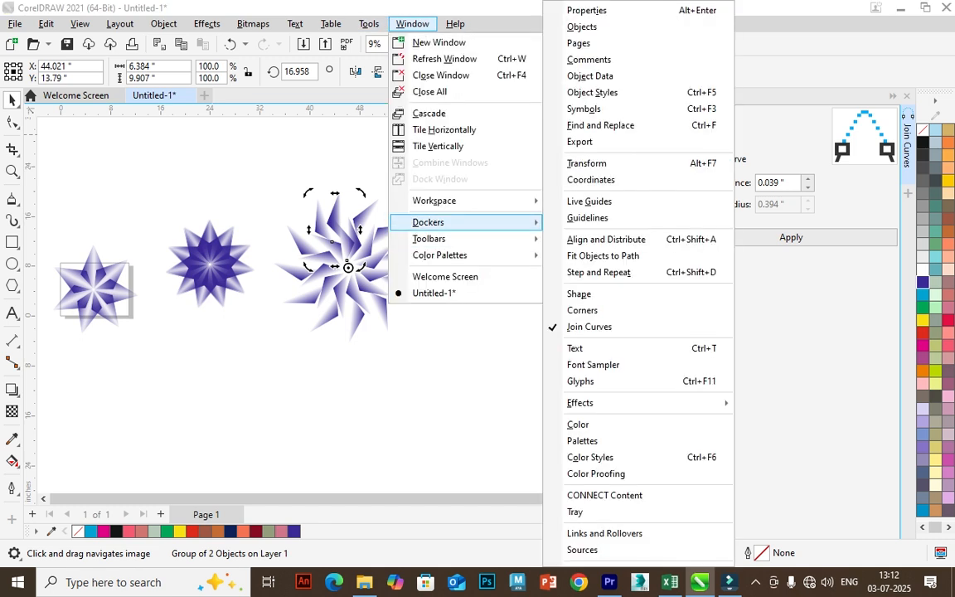
click(586, 164)
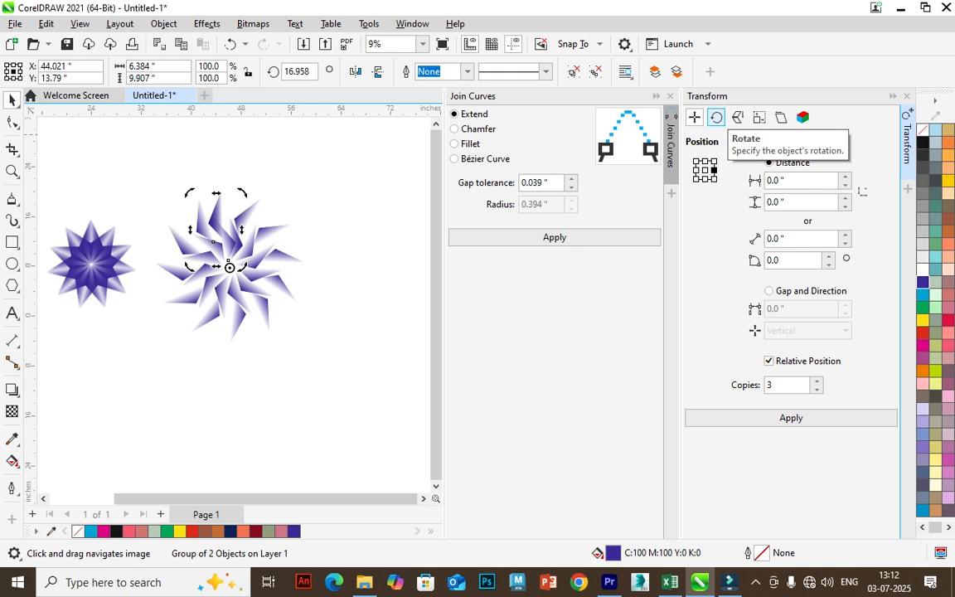
click(907, 96)
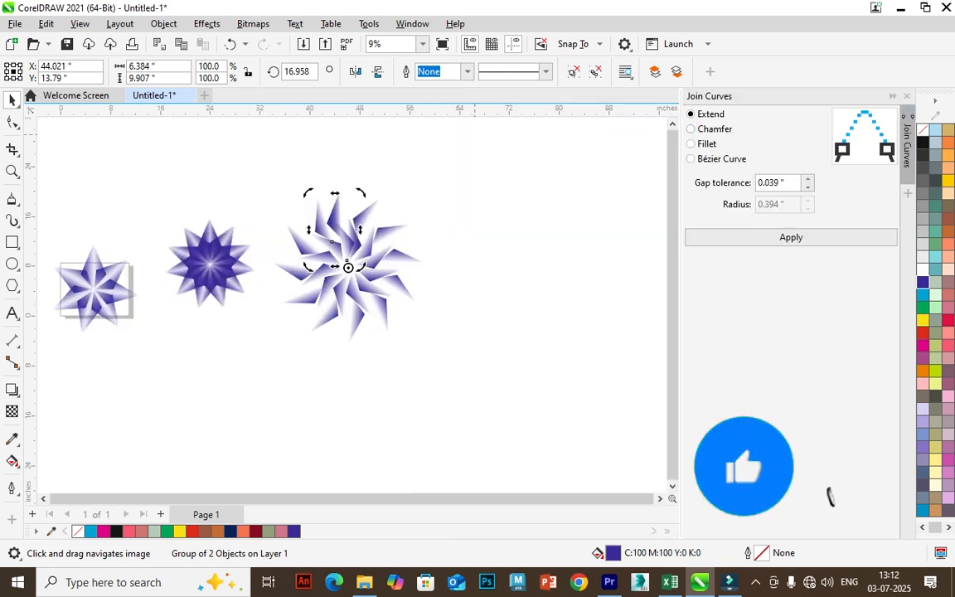
Close the Join Curves docker and clear the selection to show all three finished star designs
click(907, 96)
drag(475, 219, 551, 231)
key(Escape)
scroll(530, 254, up, 2)
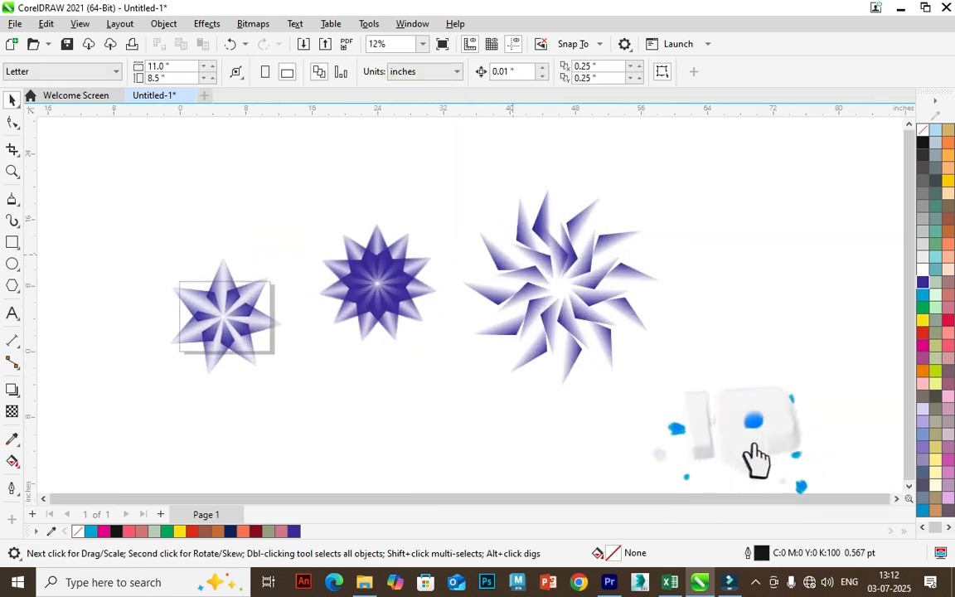